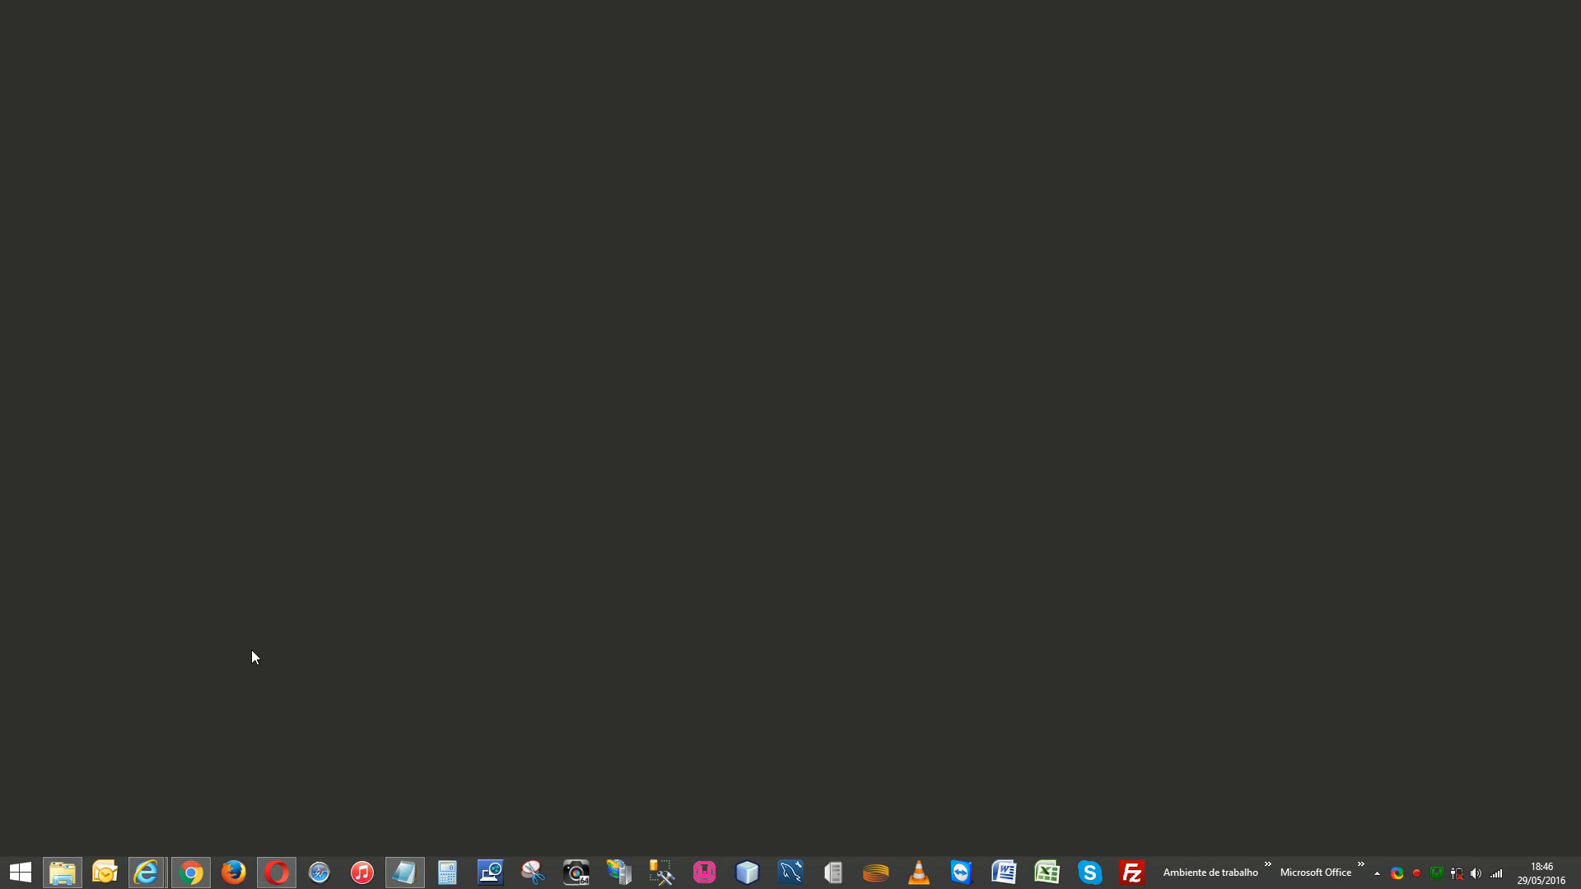
click(277, 870)
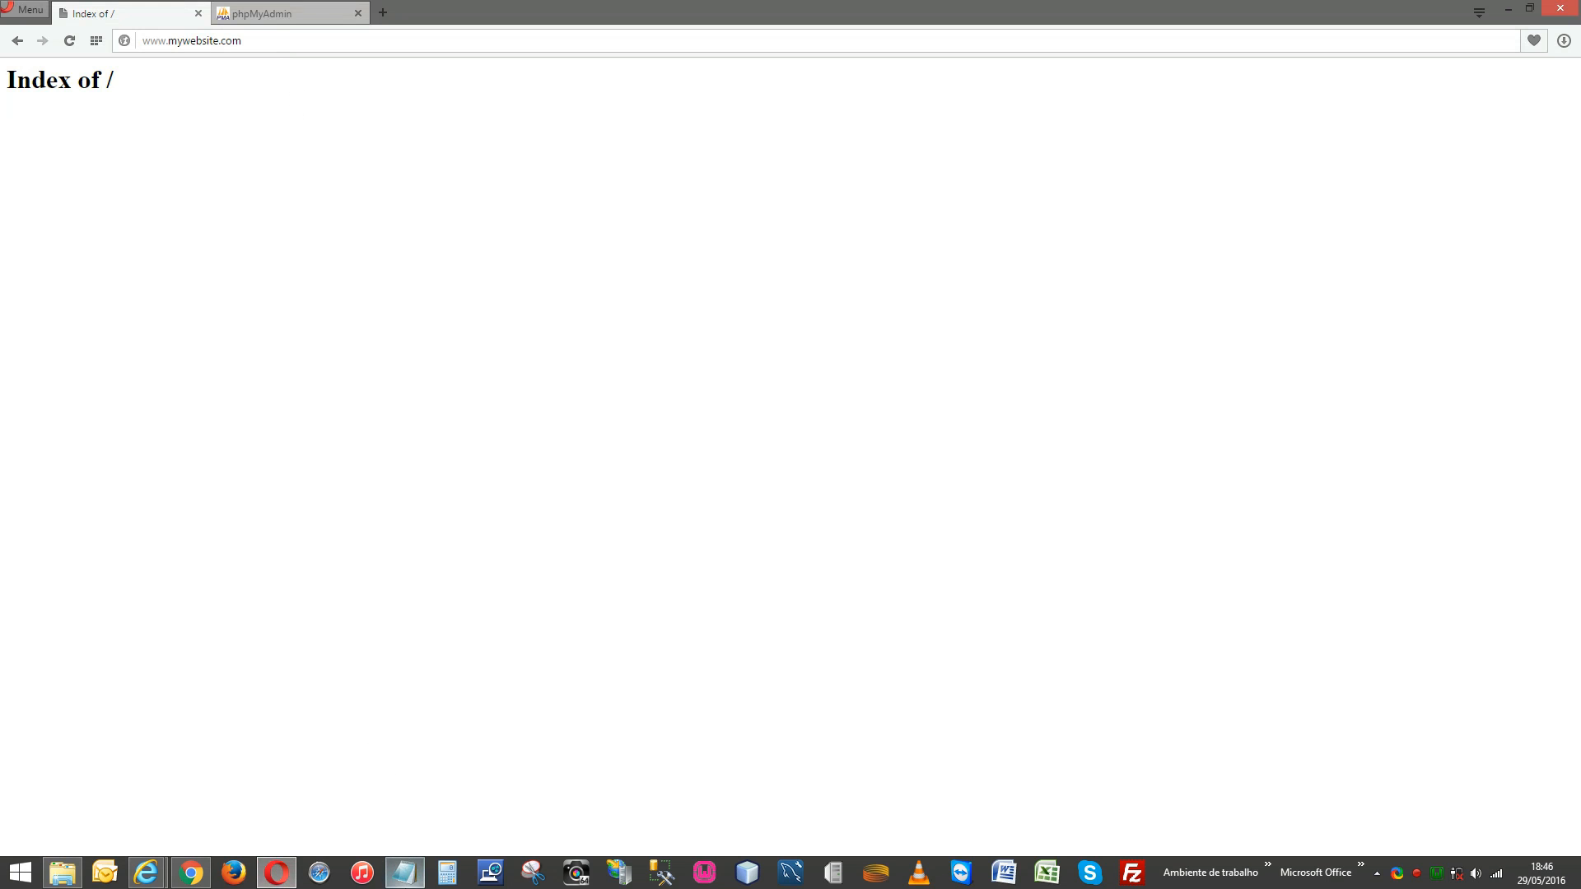
Select the C:\wamp\www path and the localhost/phpmyadmin address in the notes, then bring up Downloads.
click(404, 871)
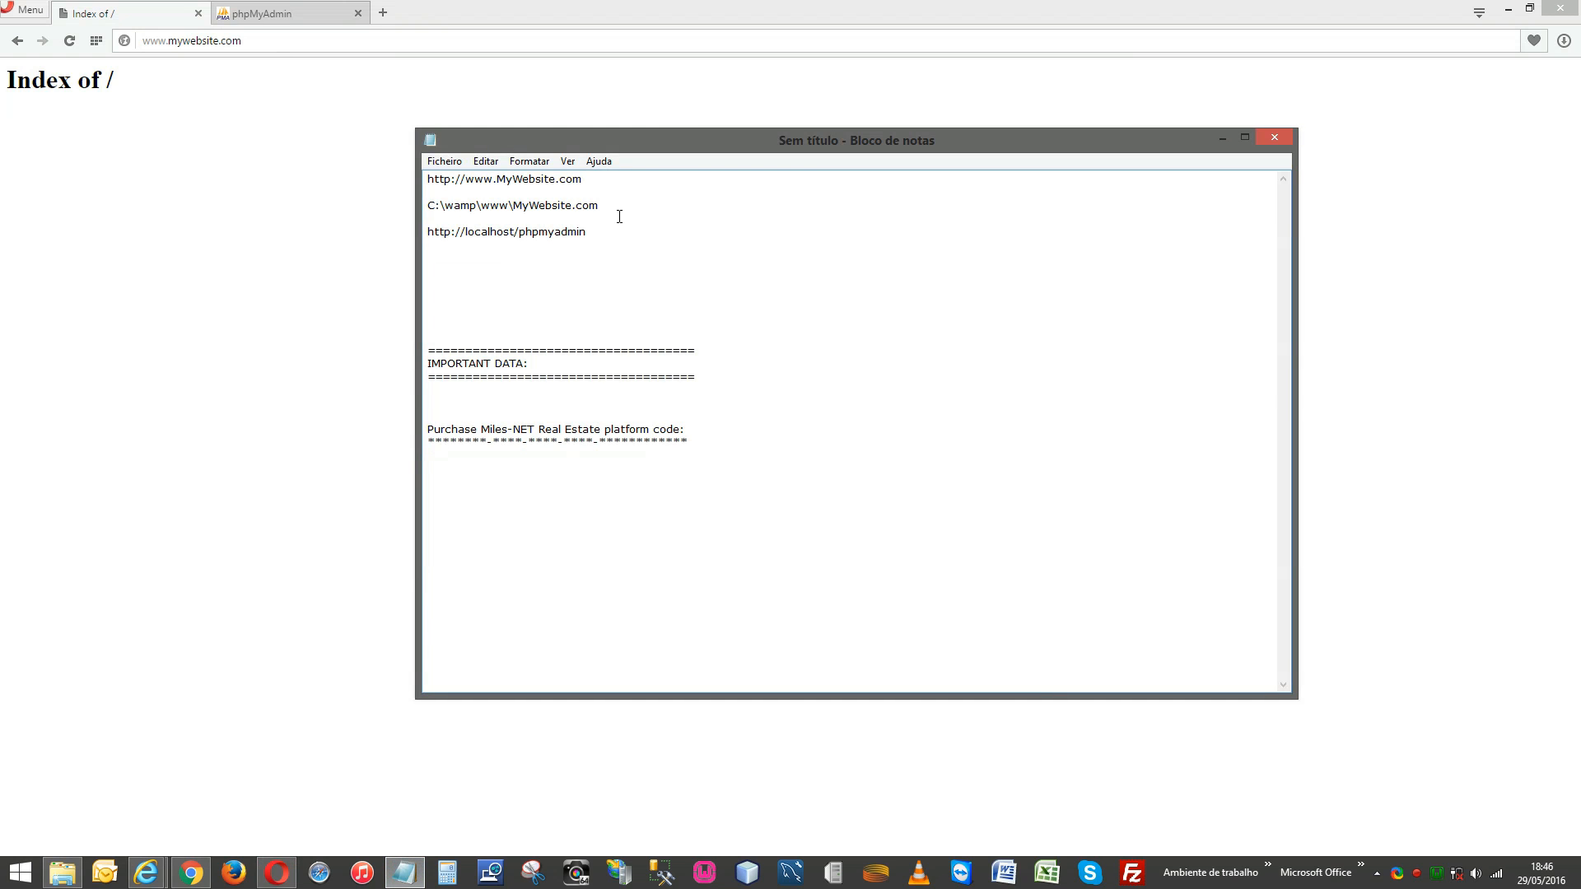
drag(612, 207, 427, 204)
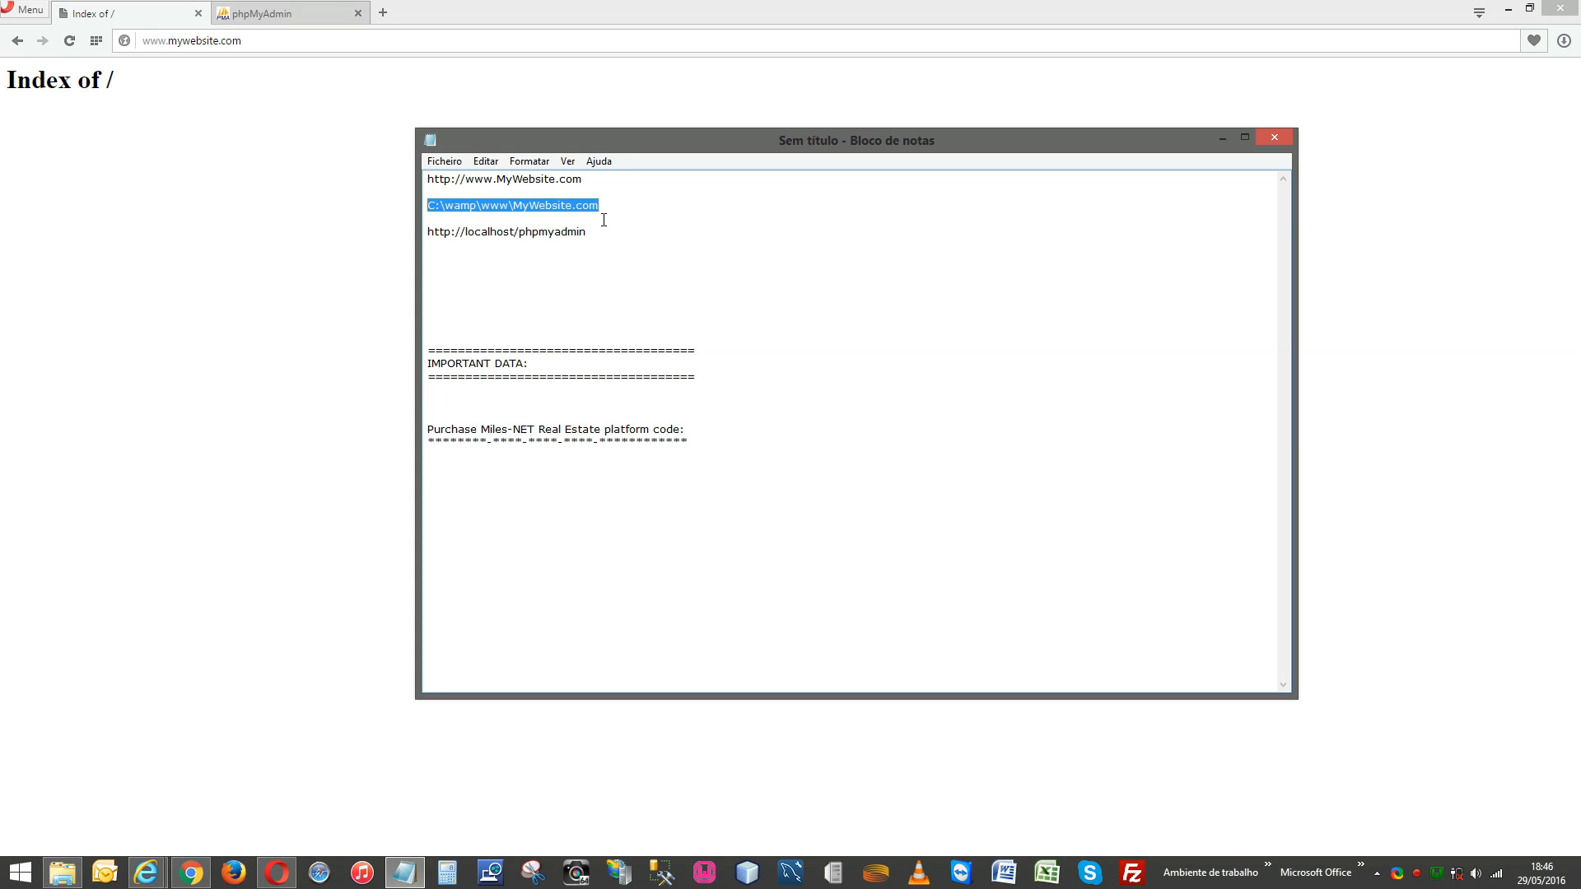
drag(591, 231, 425, 234)
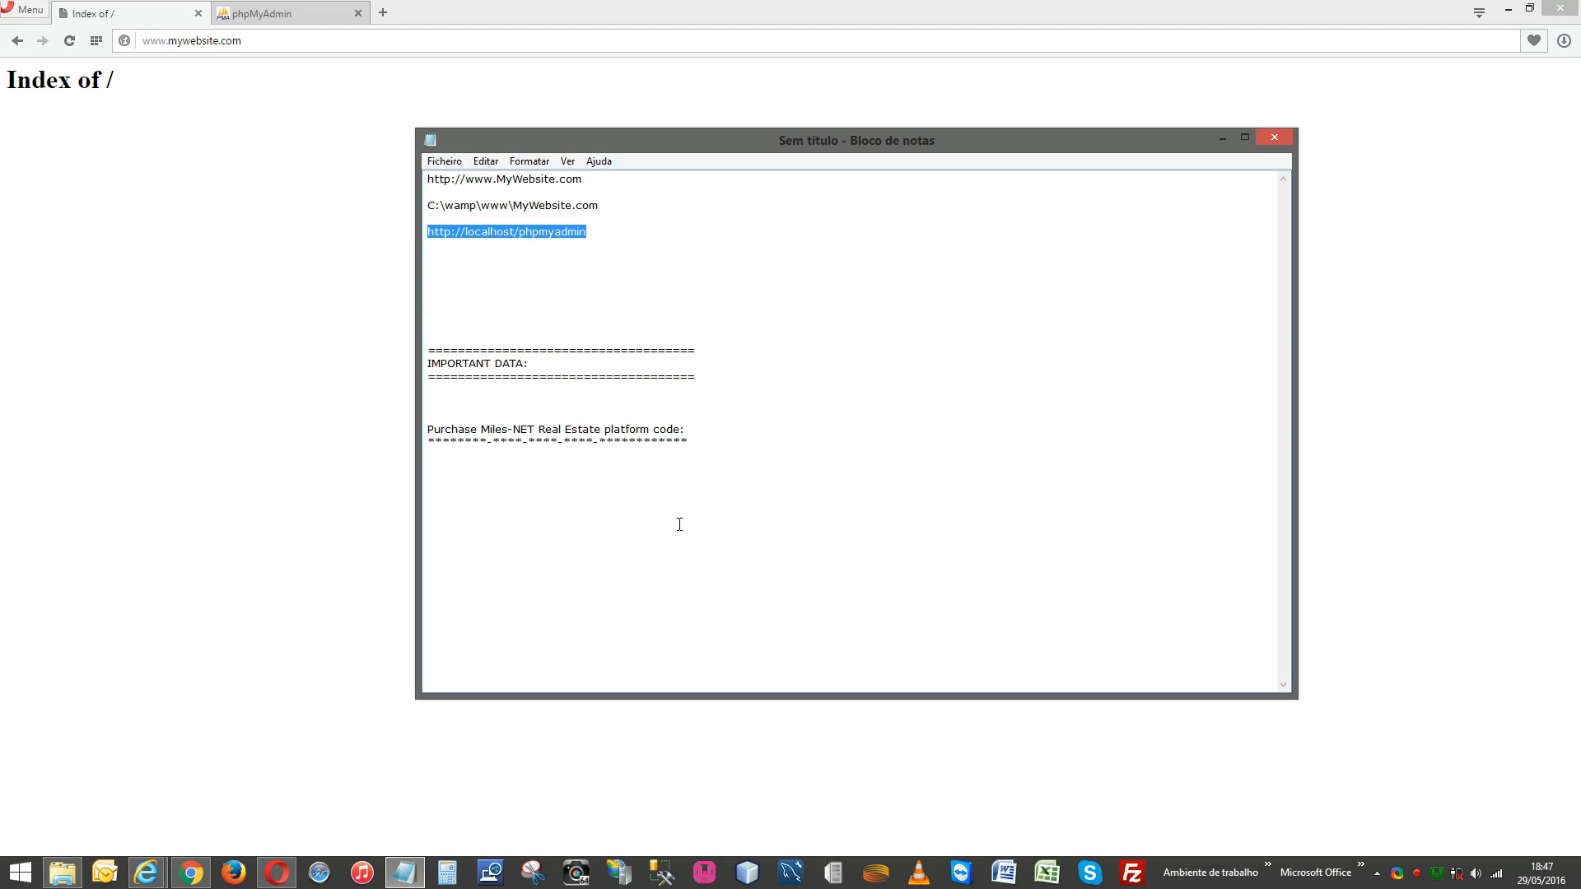
click(66, 877)
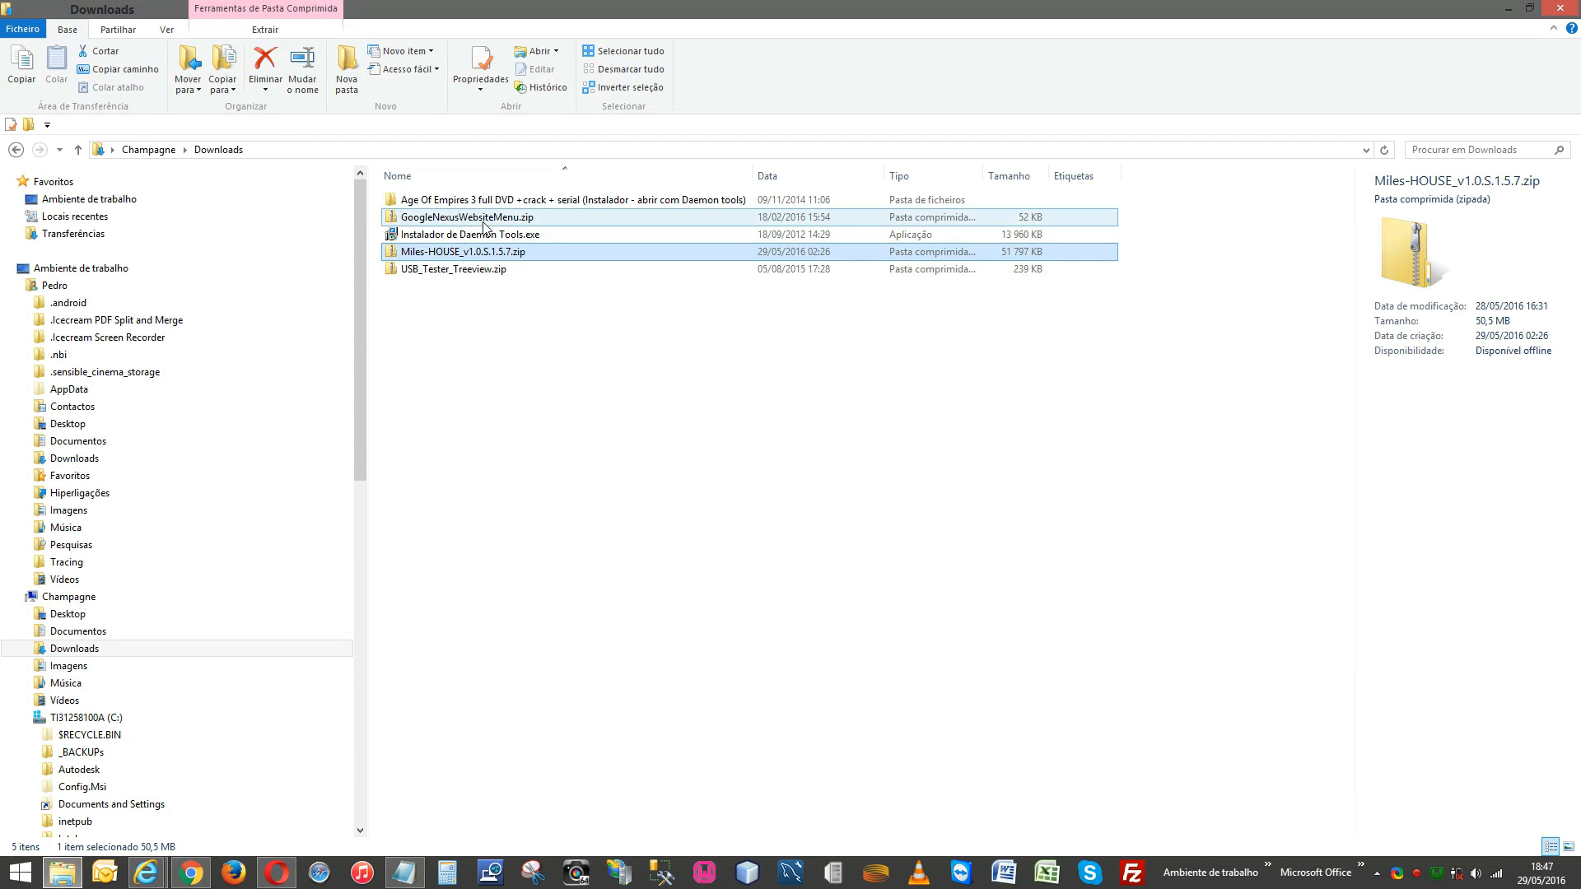
Open Miles-HOUSE_v1.0.S.1.5.7.zip in 7-Zip via its 7-Zip > Abrir arquivo menu.
right_click(561, 256)
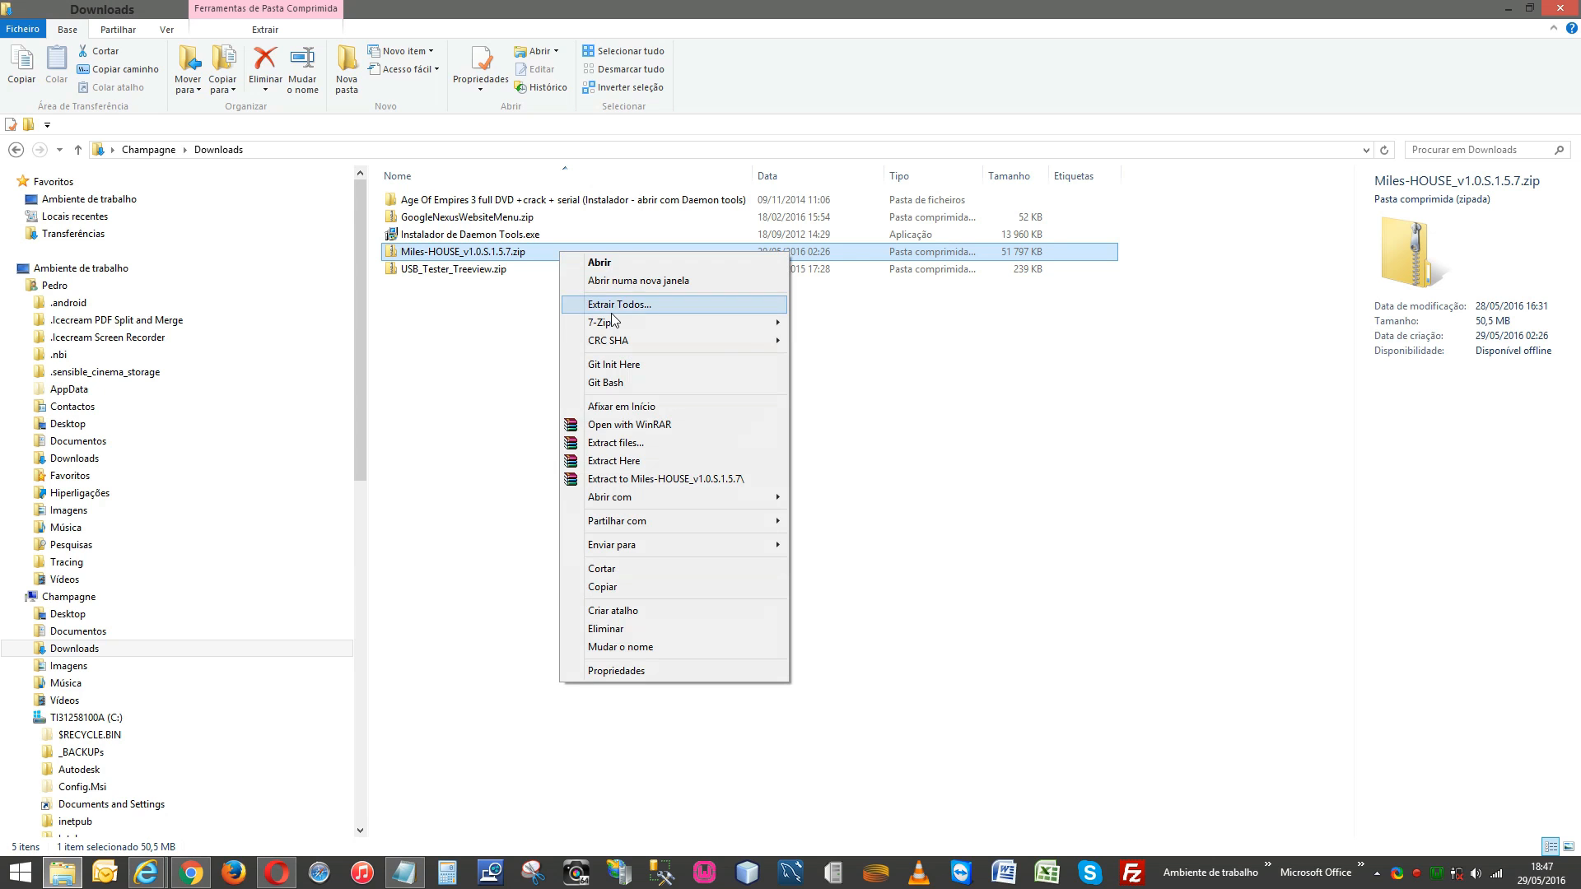
mouse_move(614, 322)
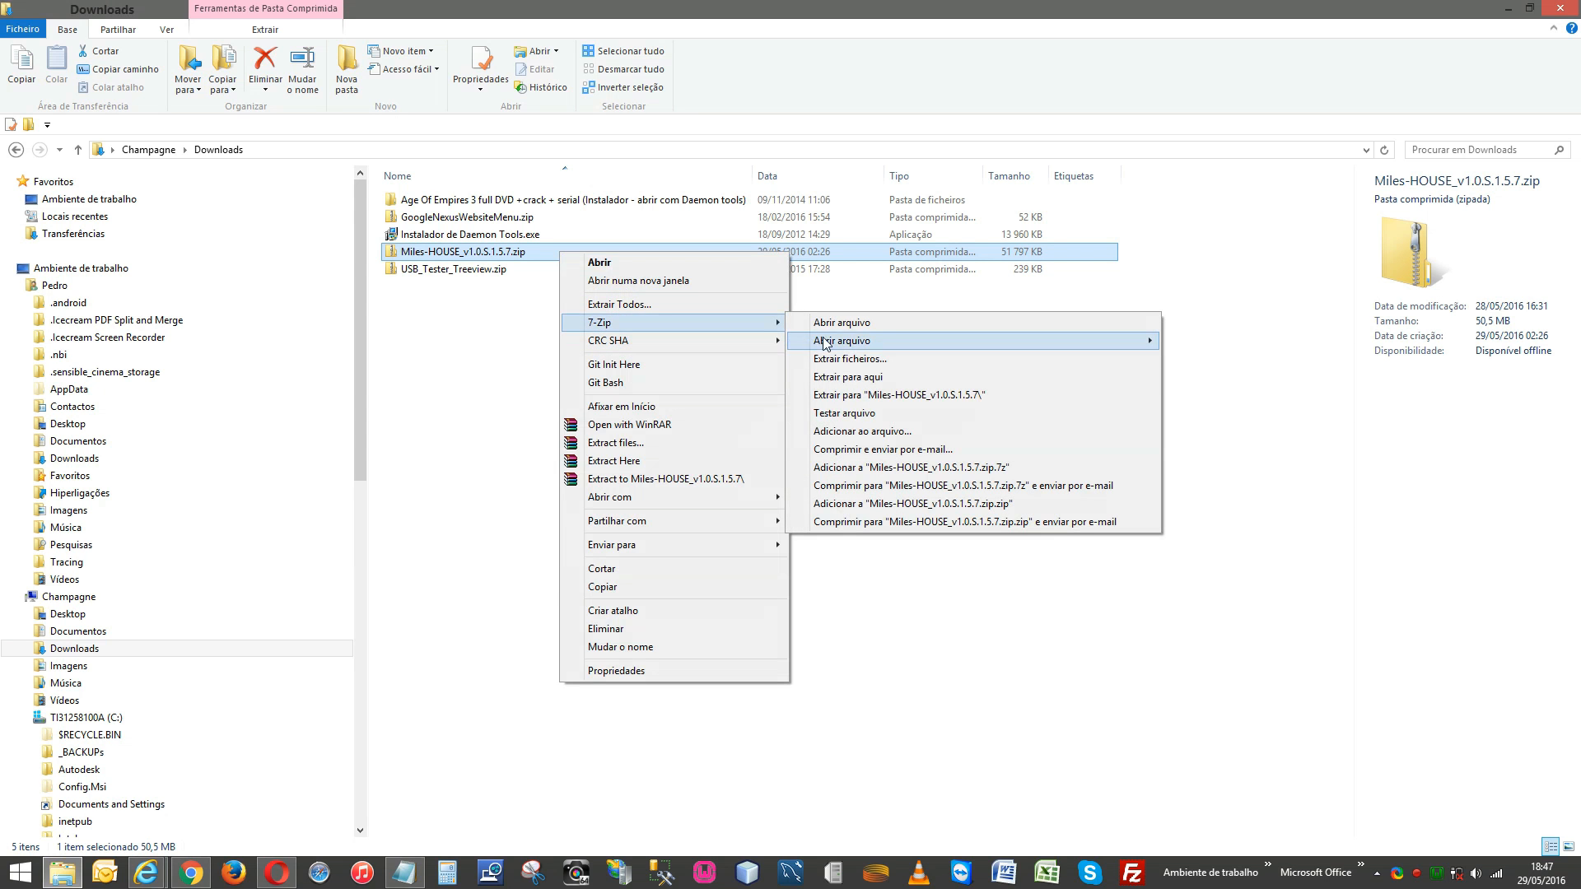
click(845, 324)
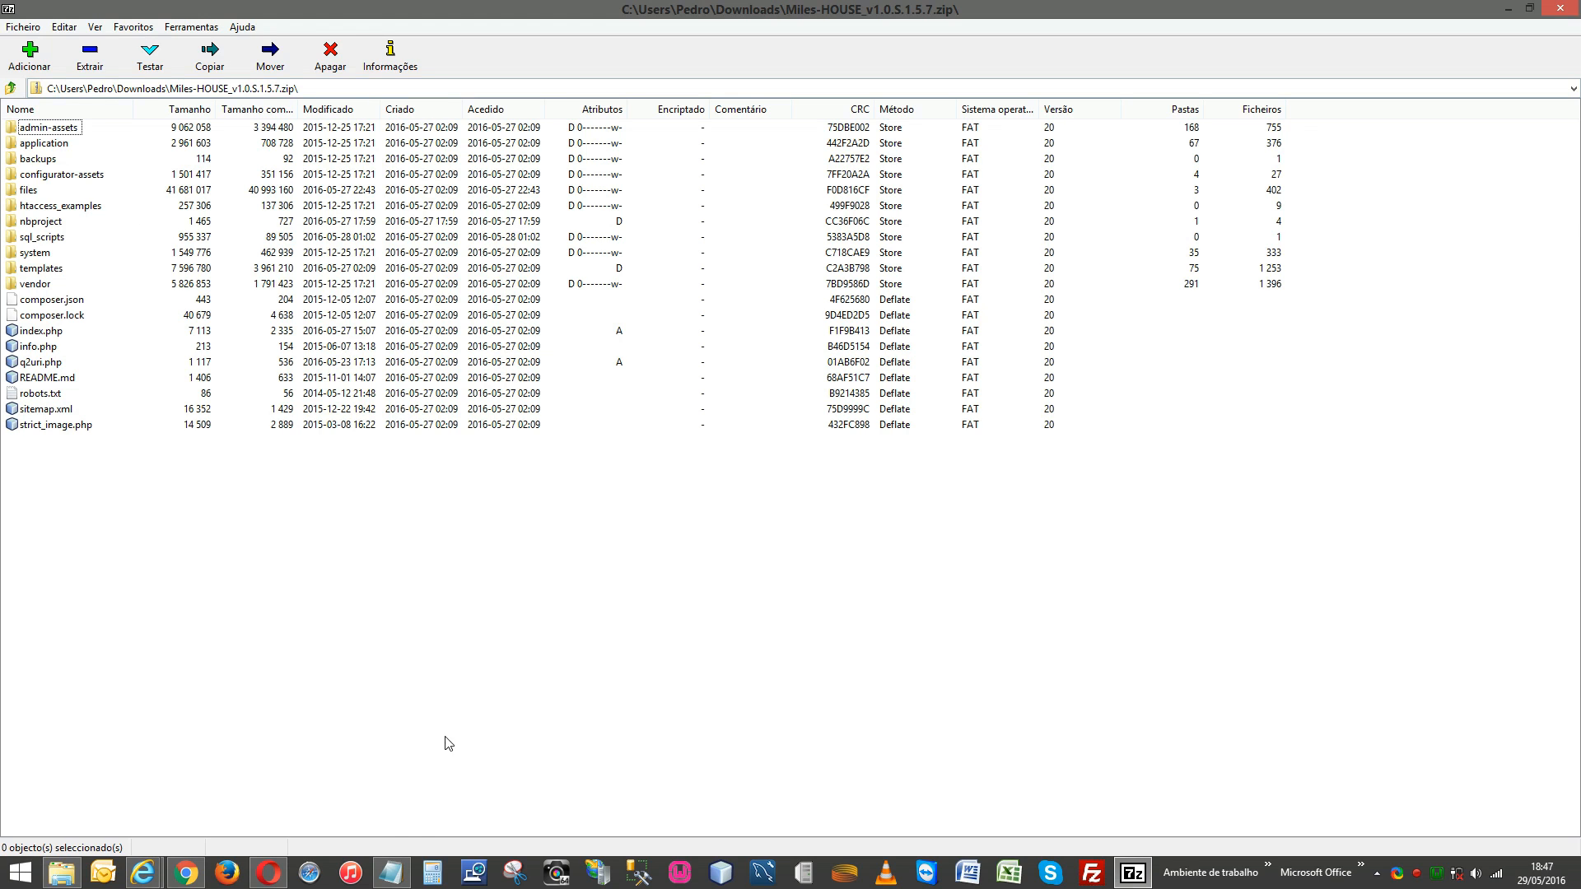
Extract the whole archive into C:\wamp\www\MyWebsite.com, using the path taken from the notes.
click(392, 872)
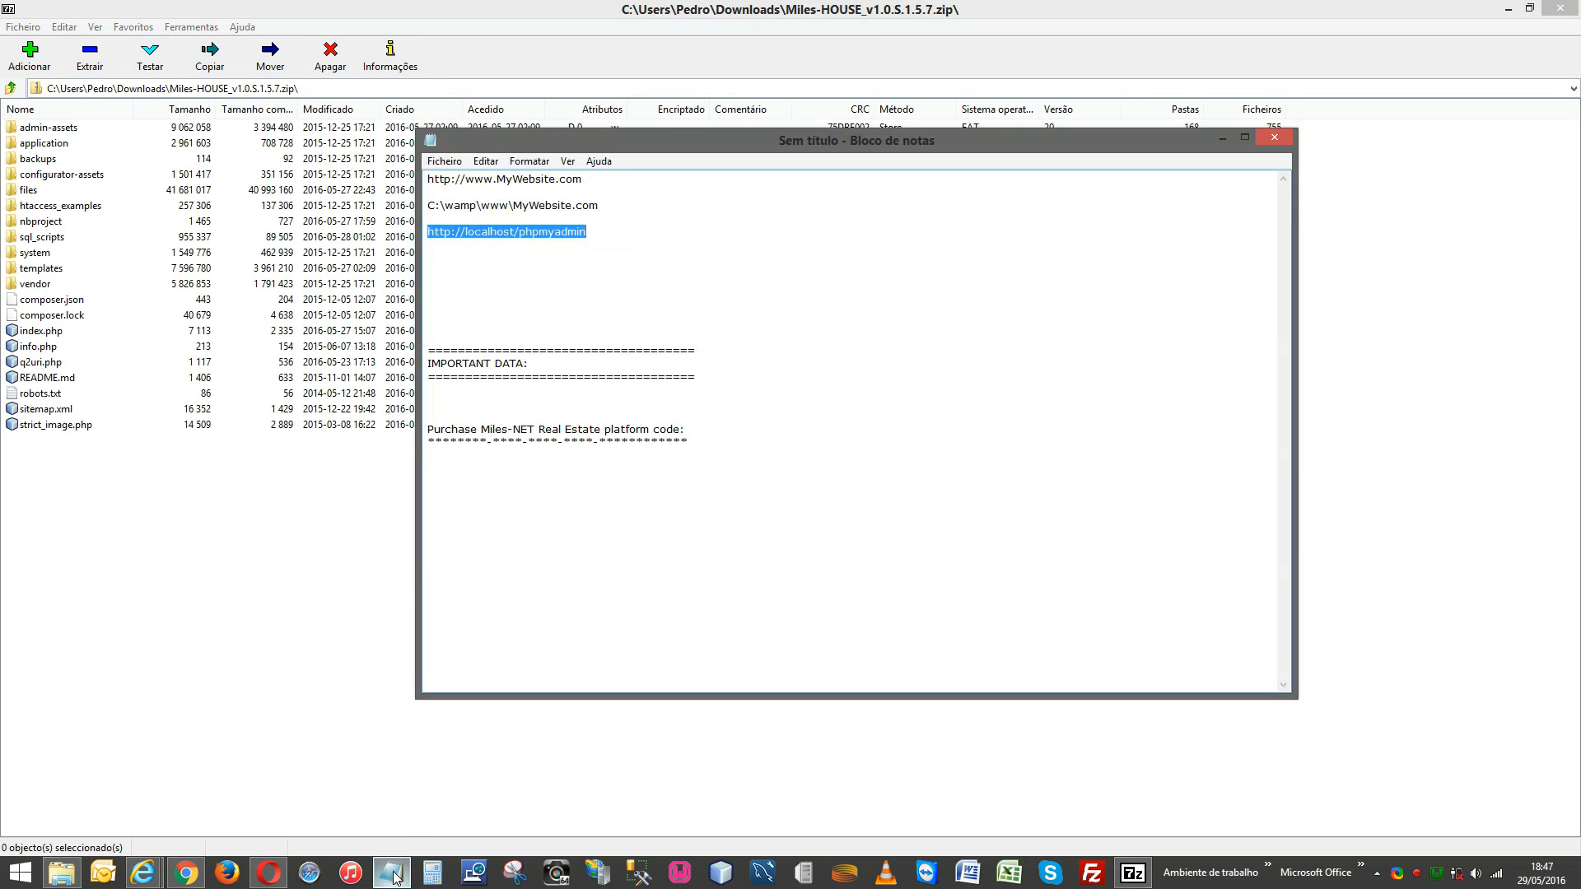
click(610, 216)
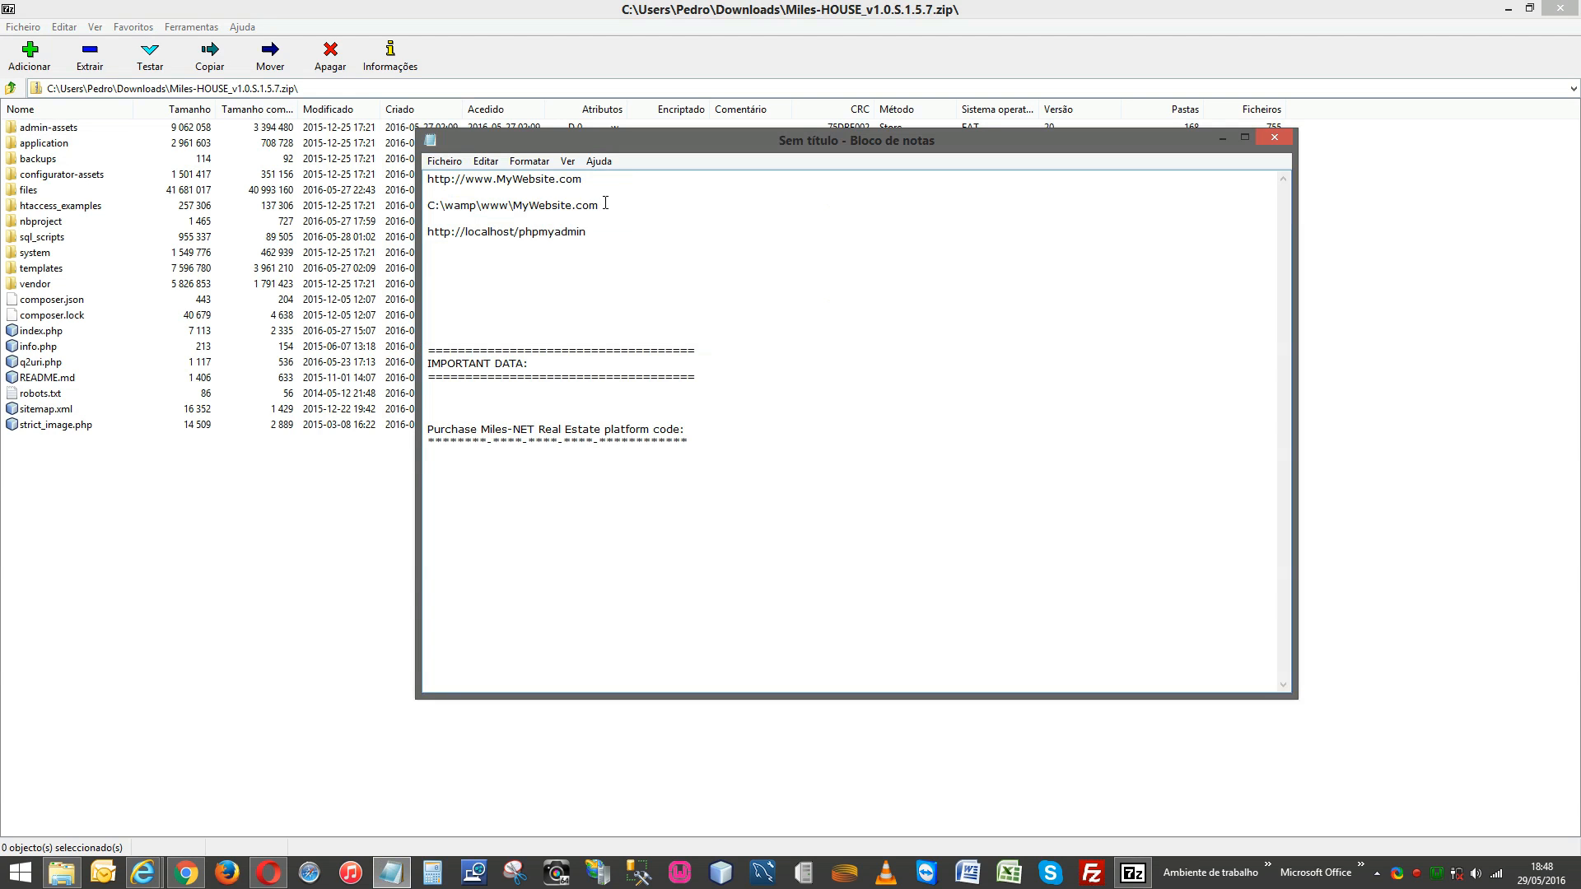
drag(606, 203, 420, 205)
key(ctrl+c)
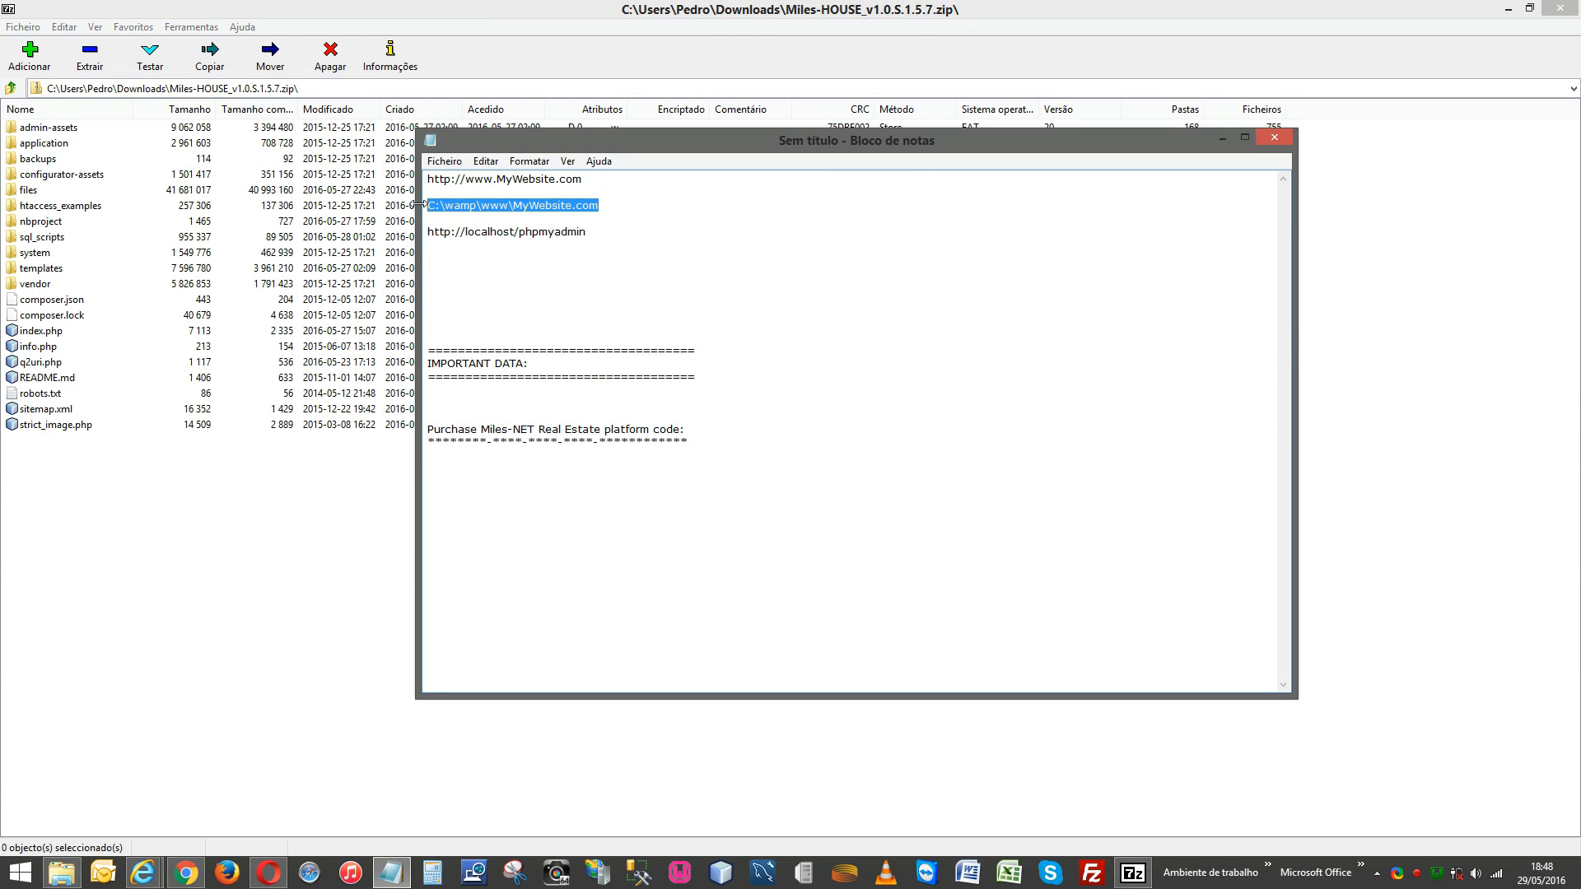
click(504, 8)
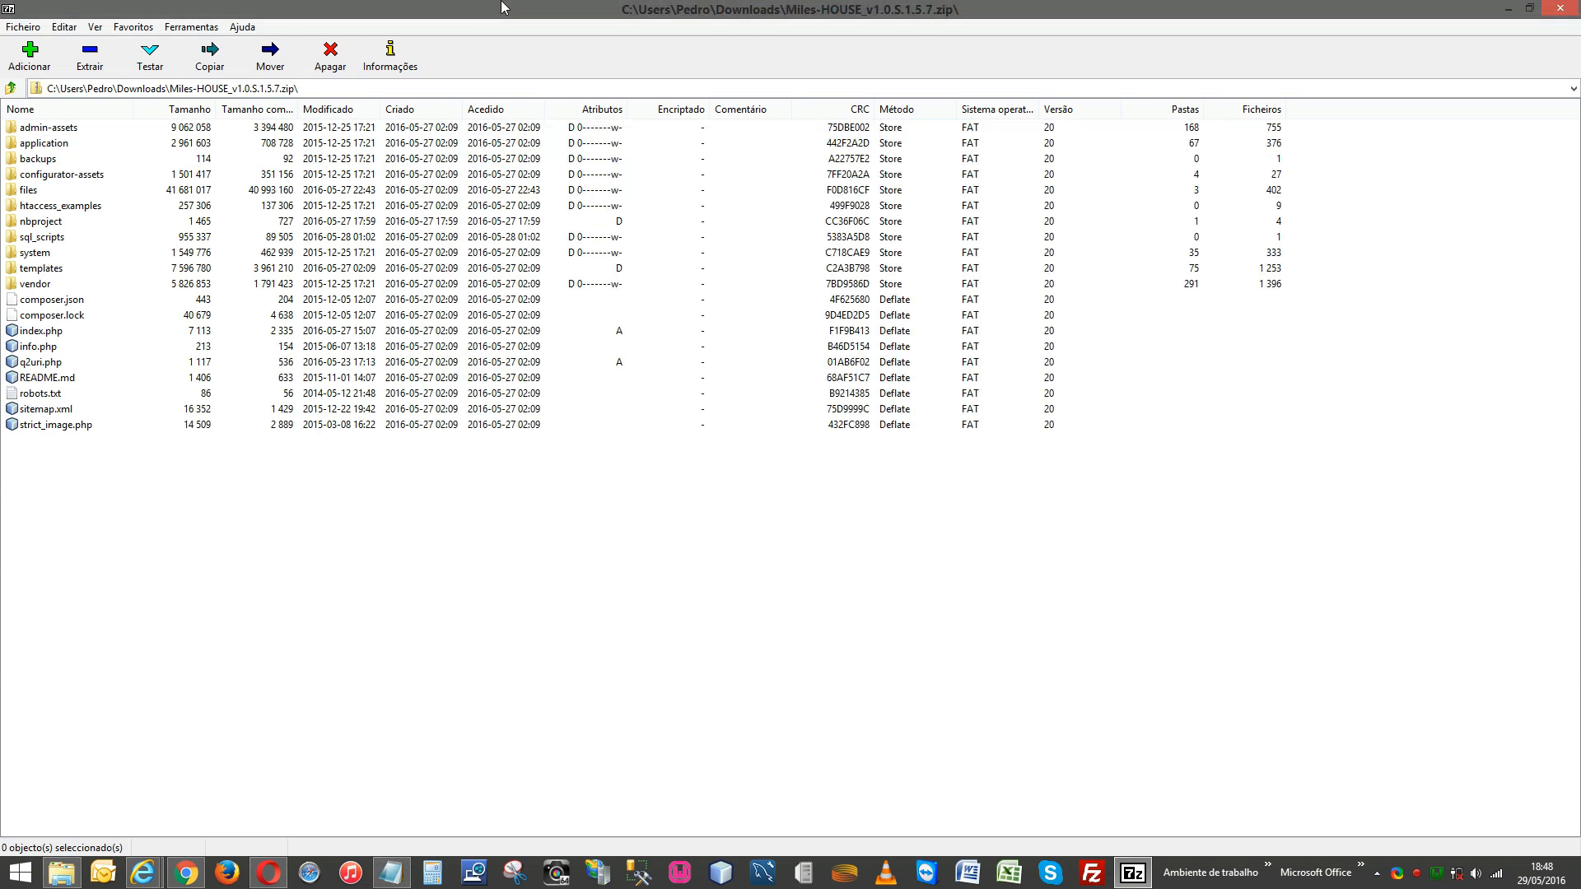
click(91, 57)
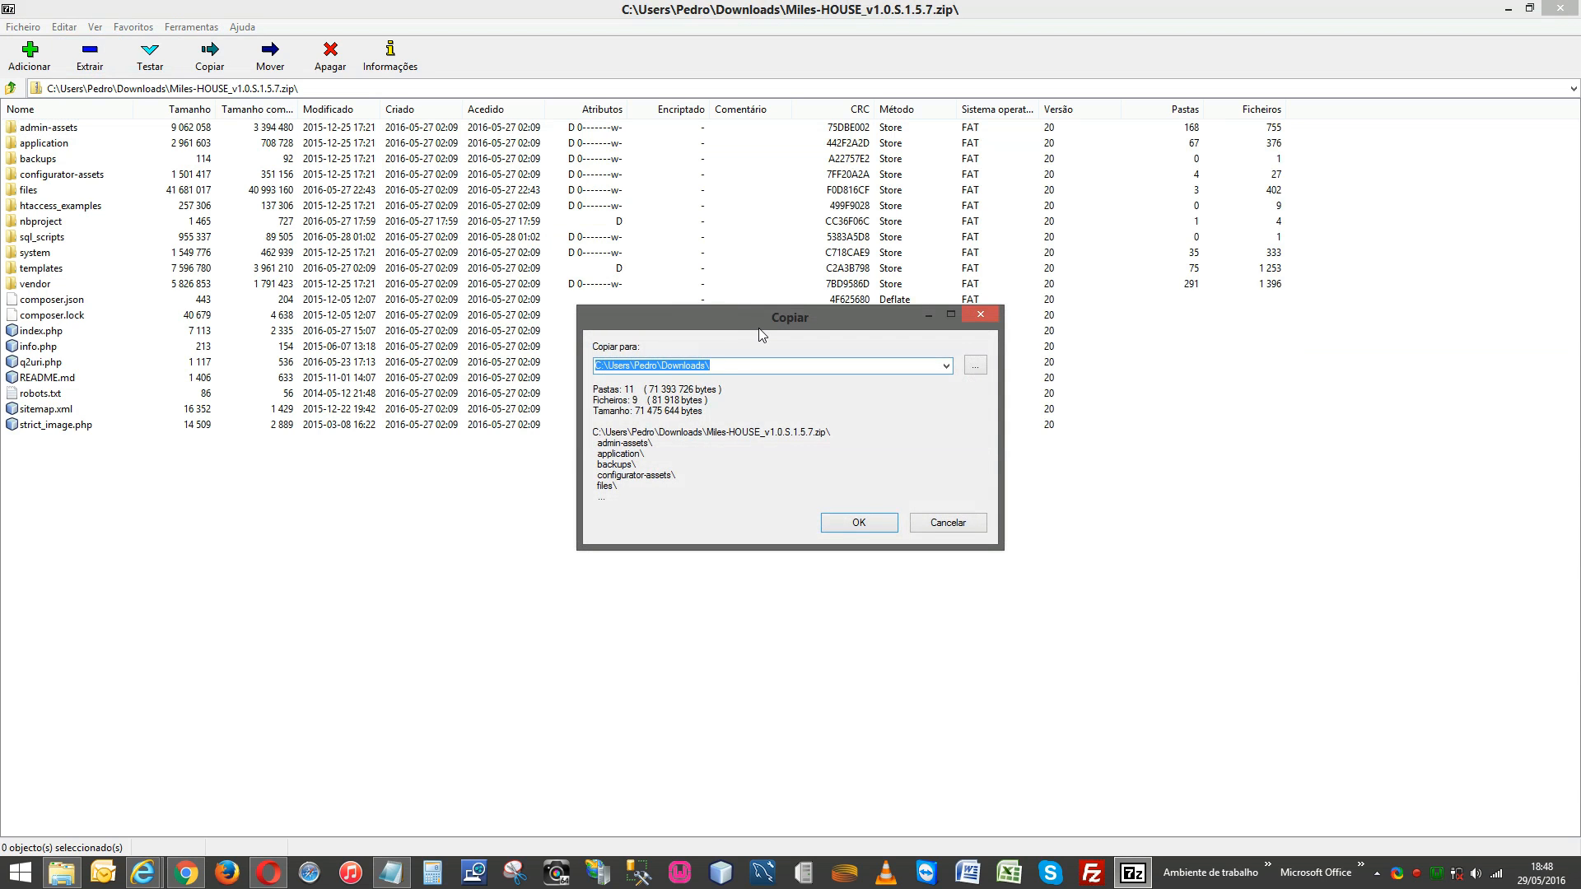
key(ctrl+v)
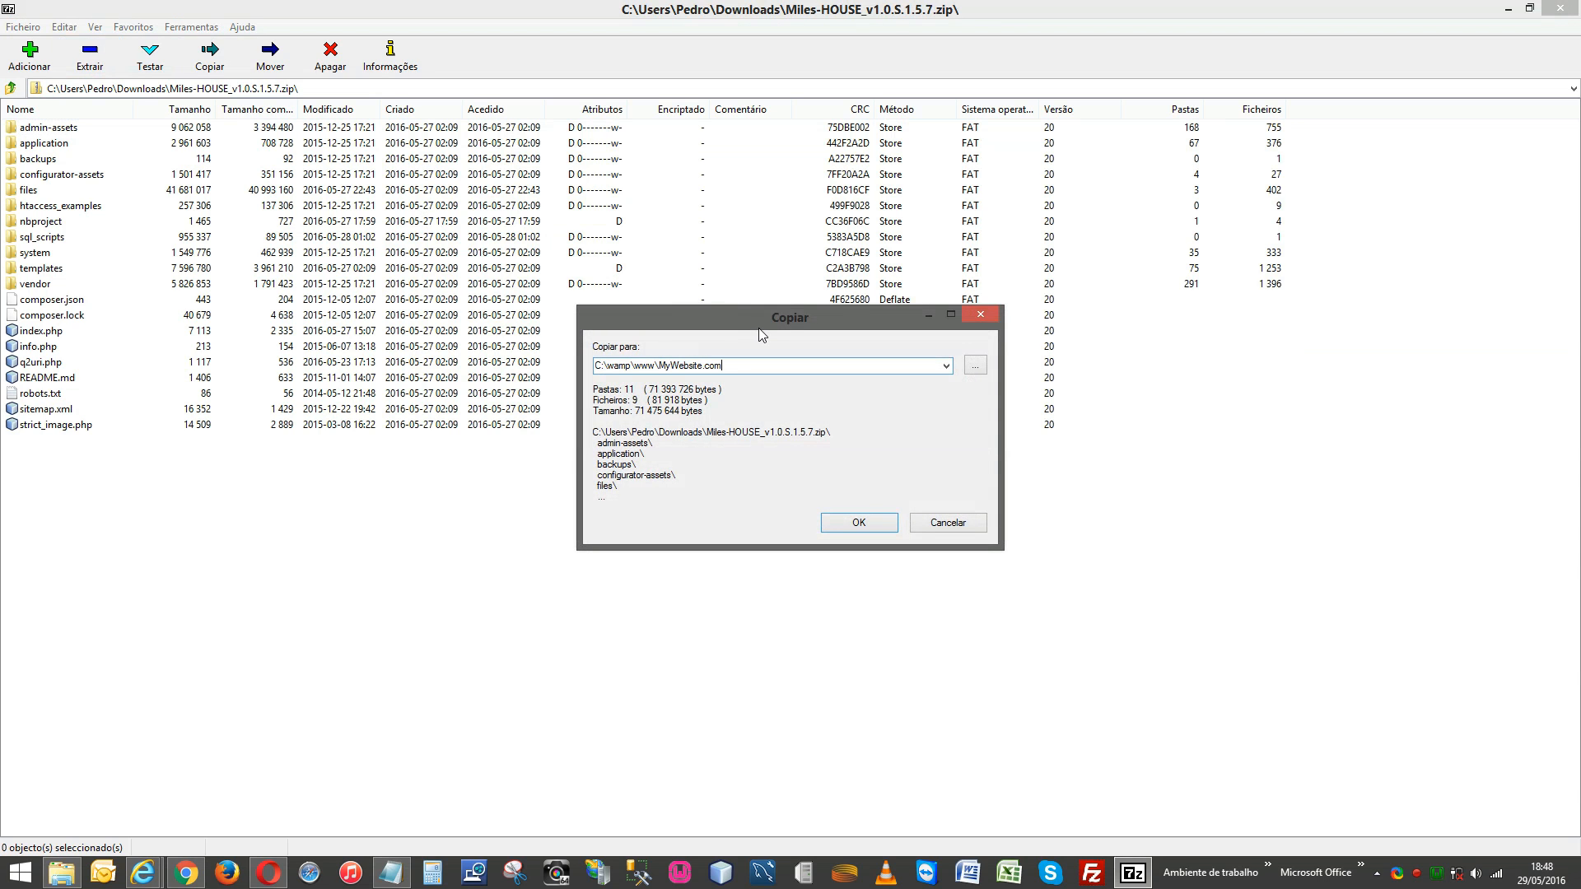
click(860, 523)
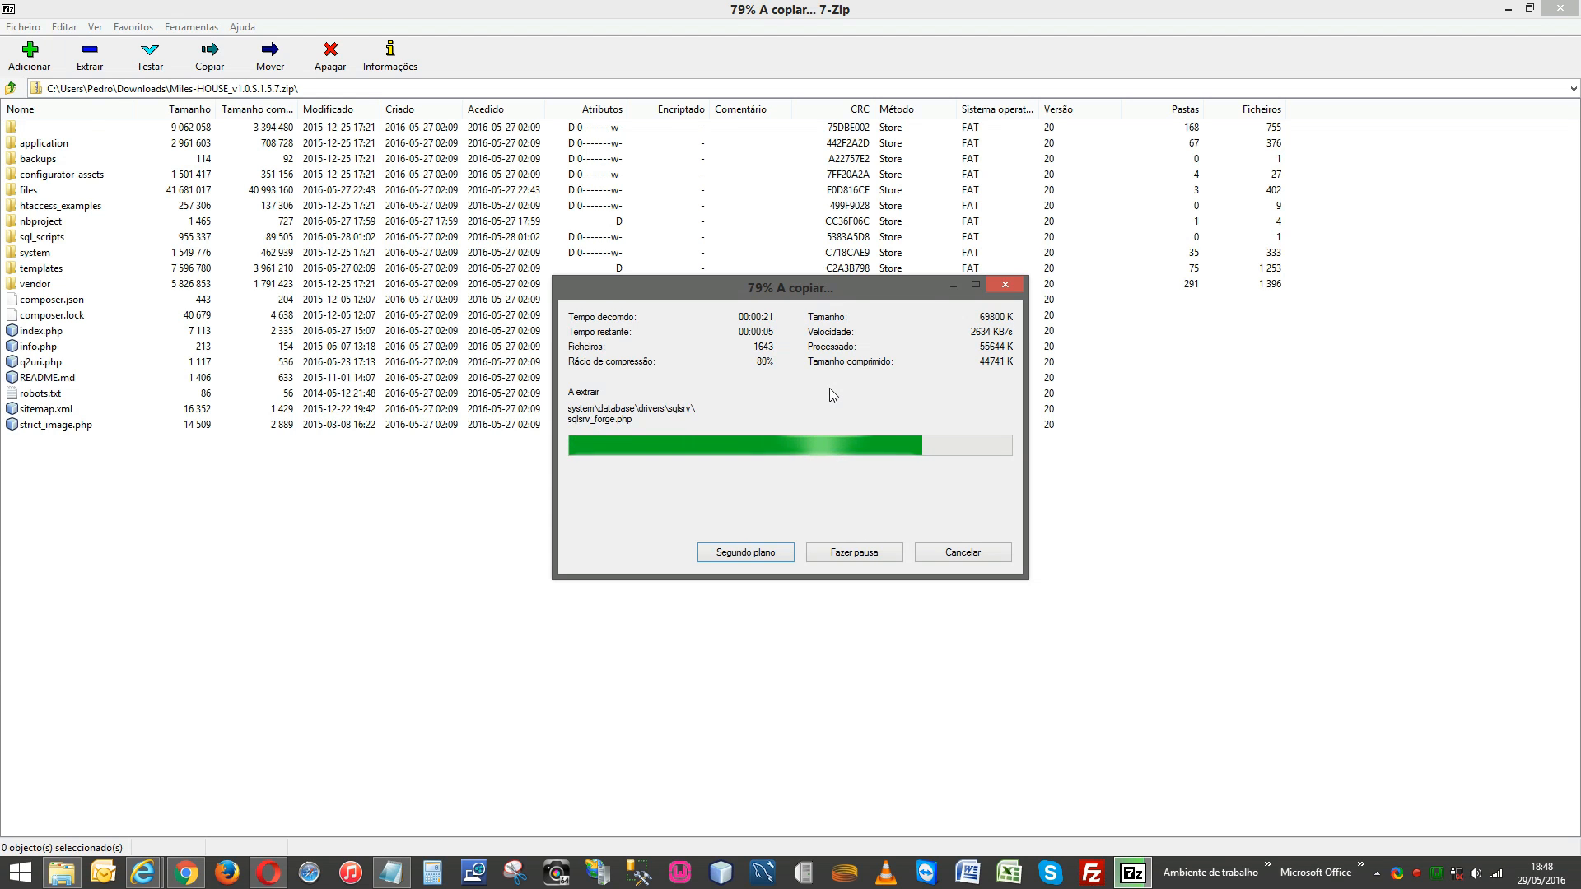
click(271, 875)
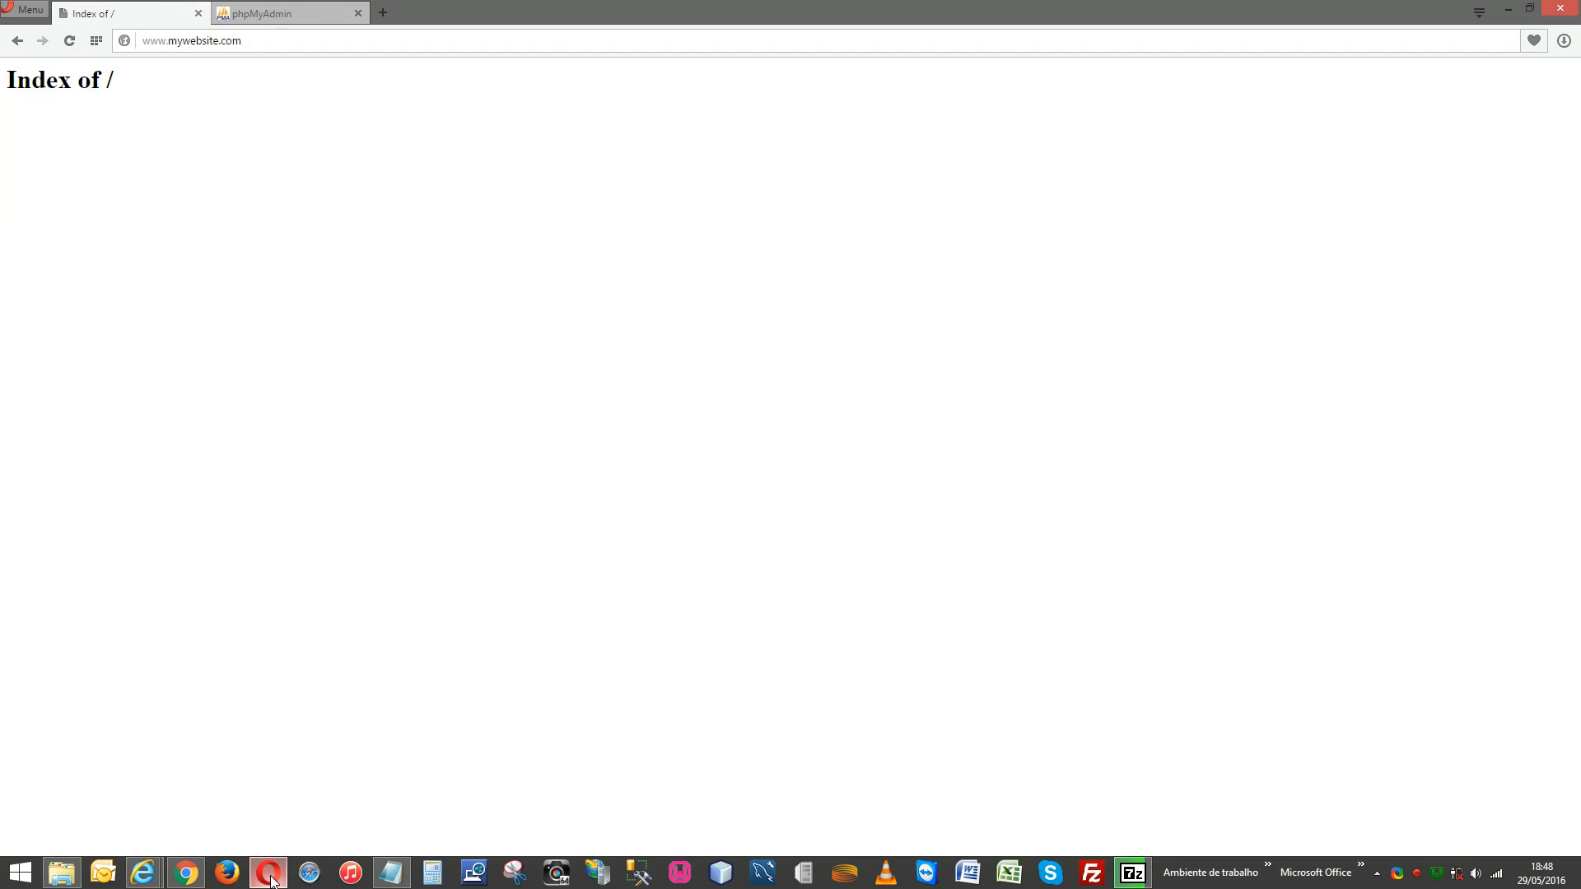
Select the localhost/phpmyadmin address in the setup notes.
click(392, 875)
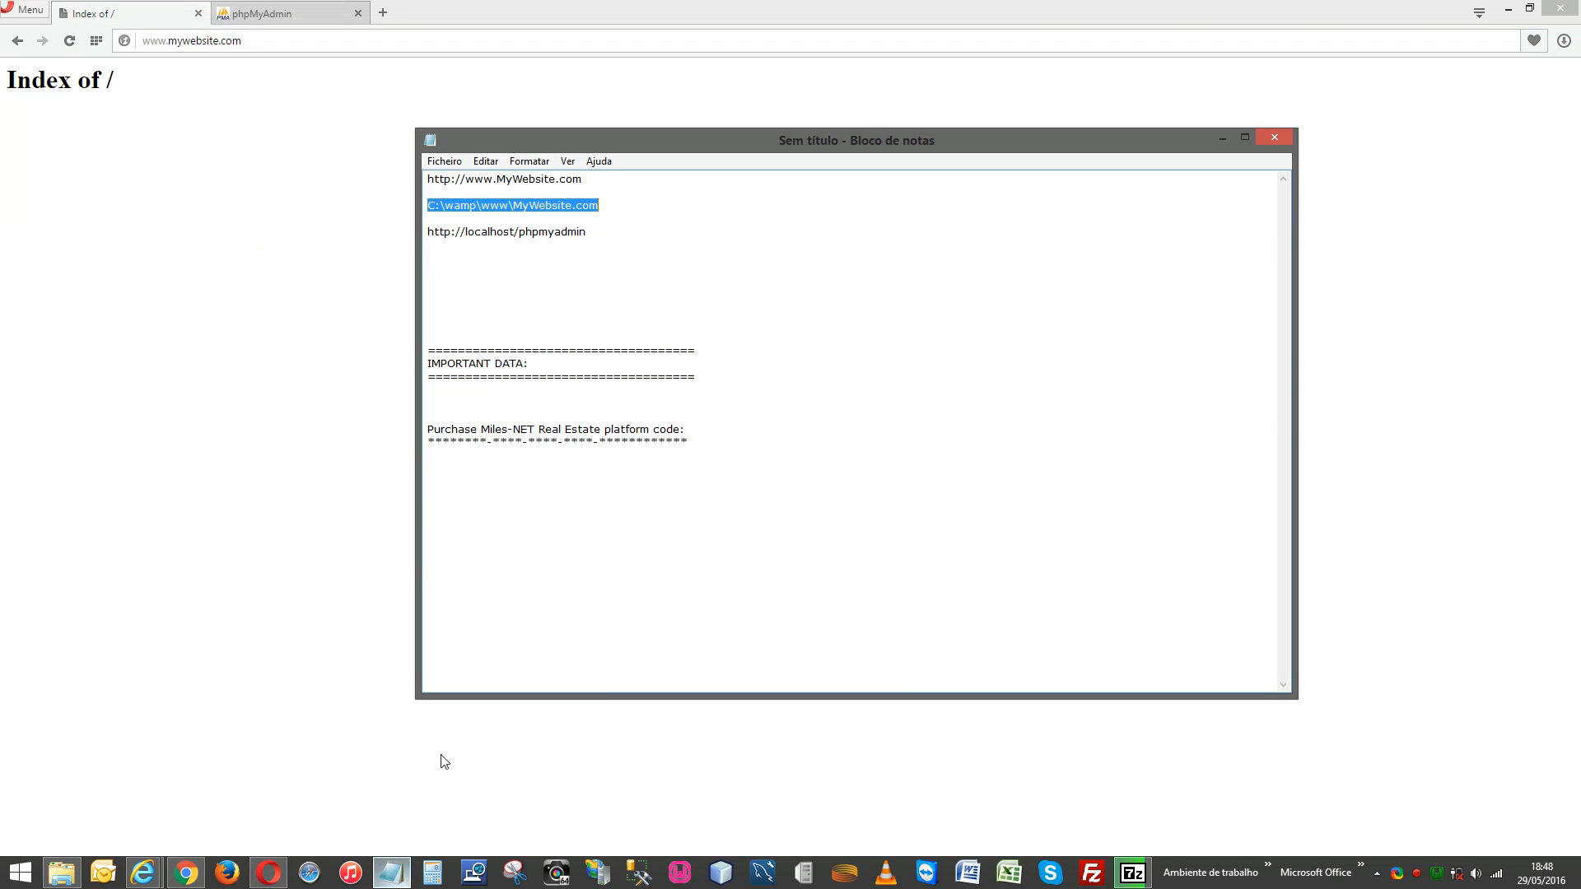
click(587, 232)
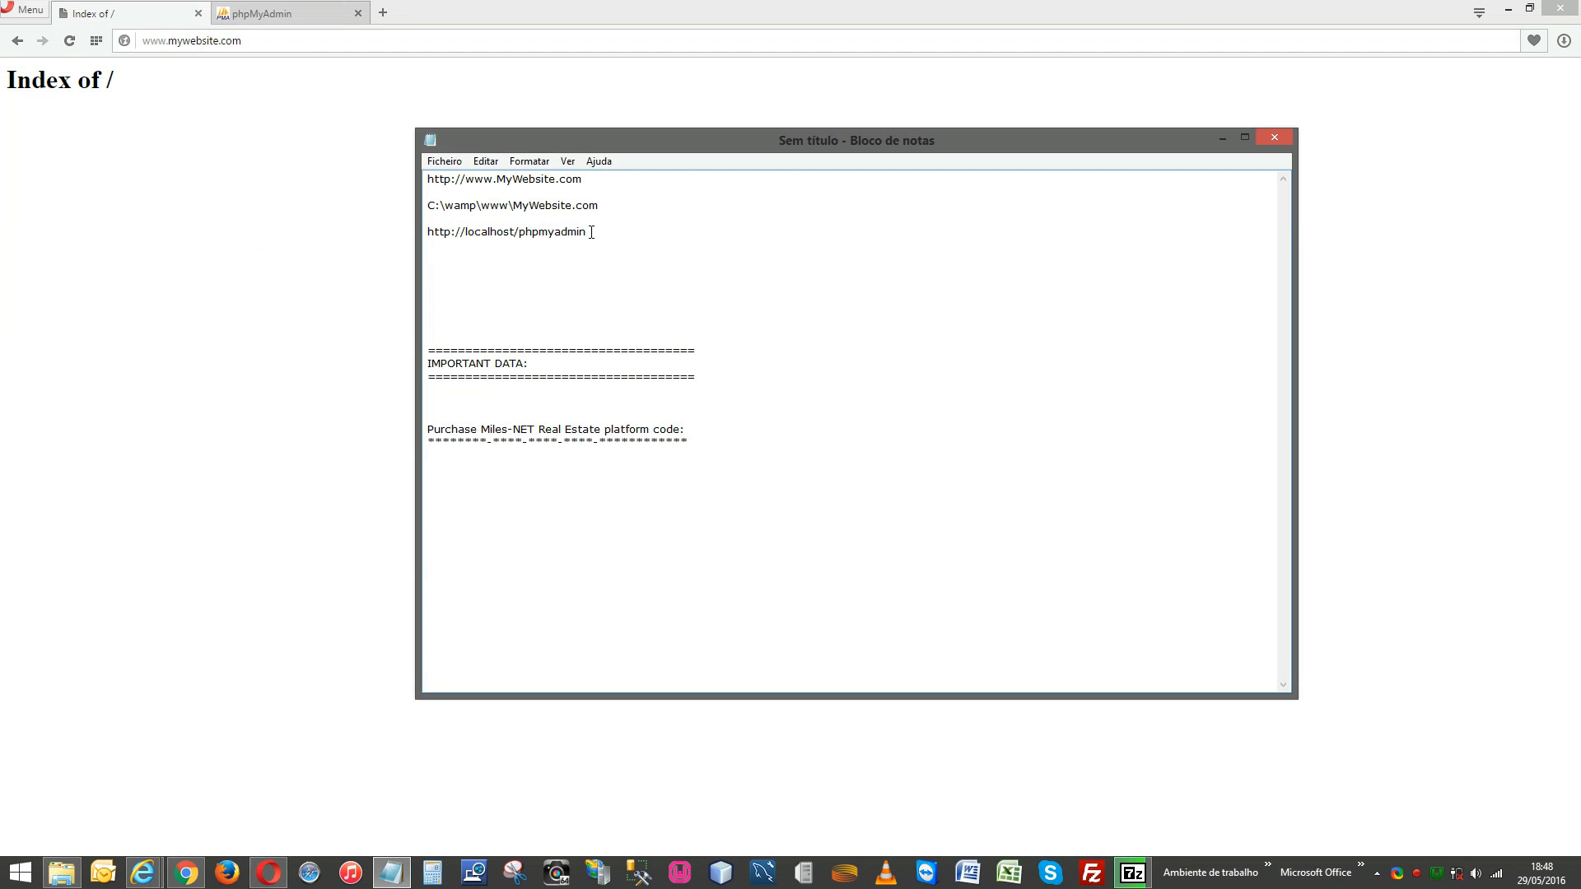
drag(592, 232, 426, 233)
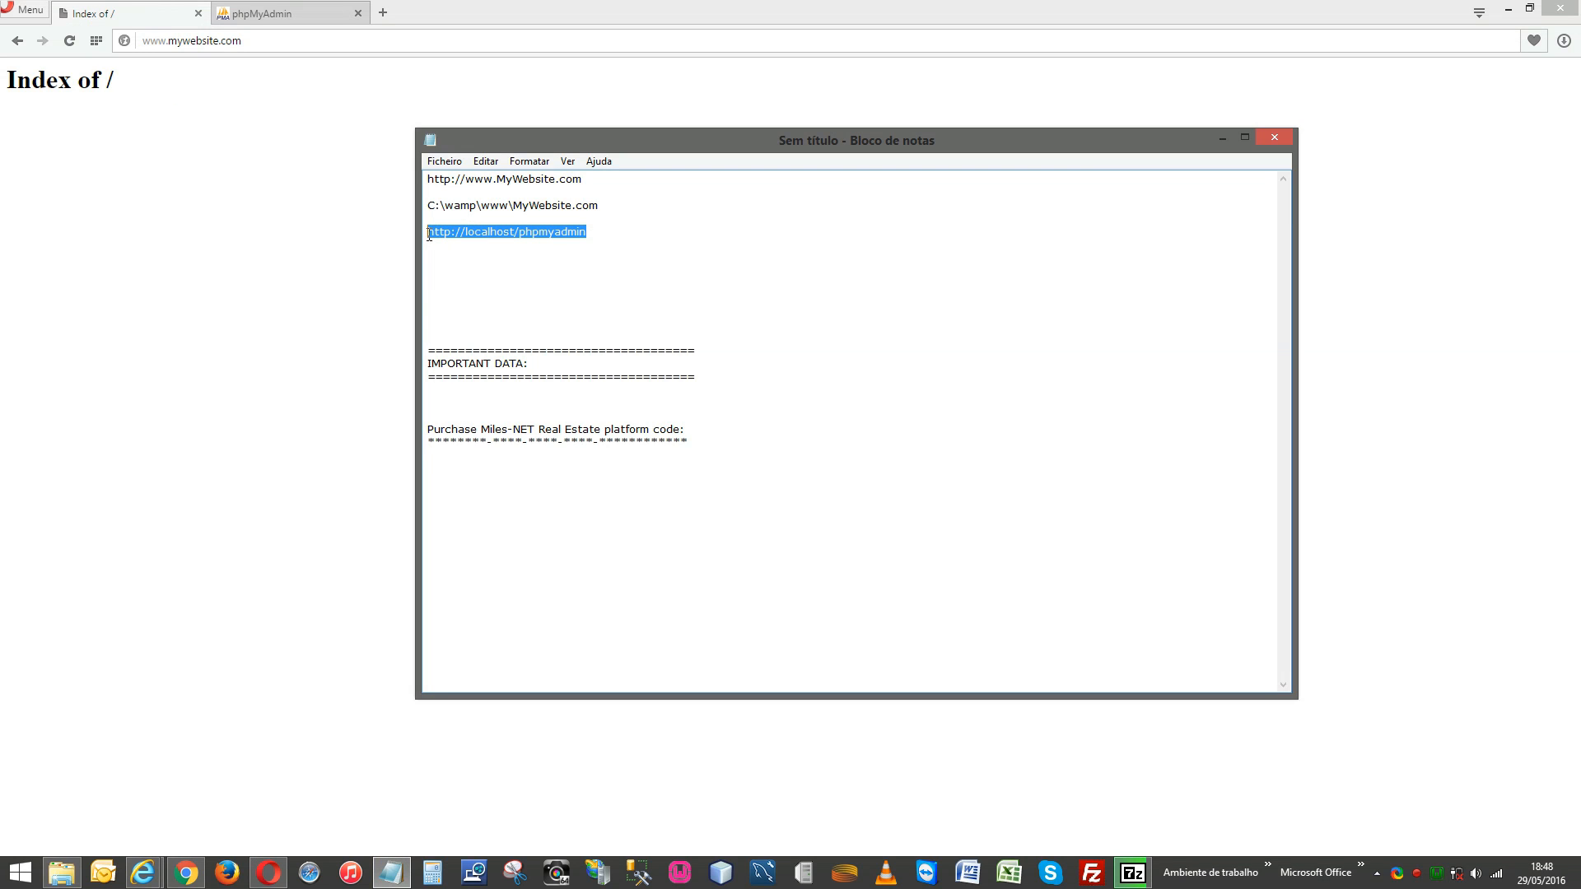
Log in to phpMyAdmin at localhost, collapse its navigation panel, and check the extraction progress.
click(282, 8)
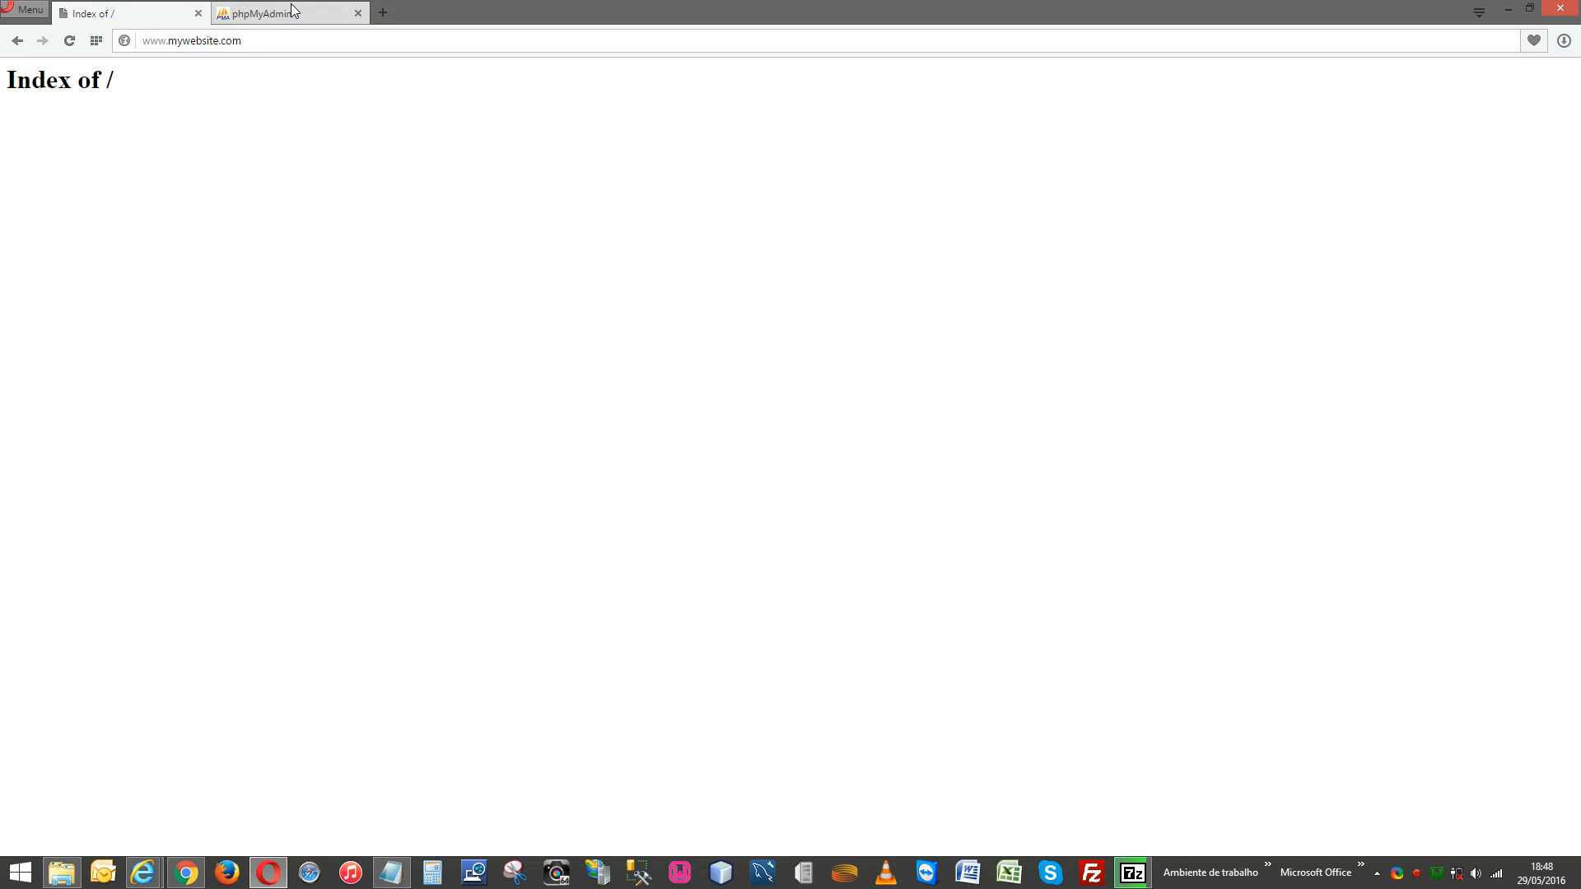
click(290, 5)
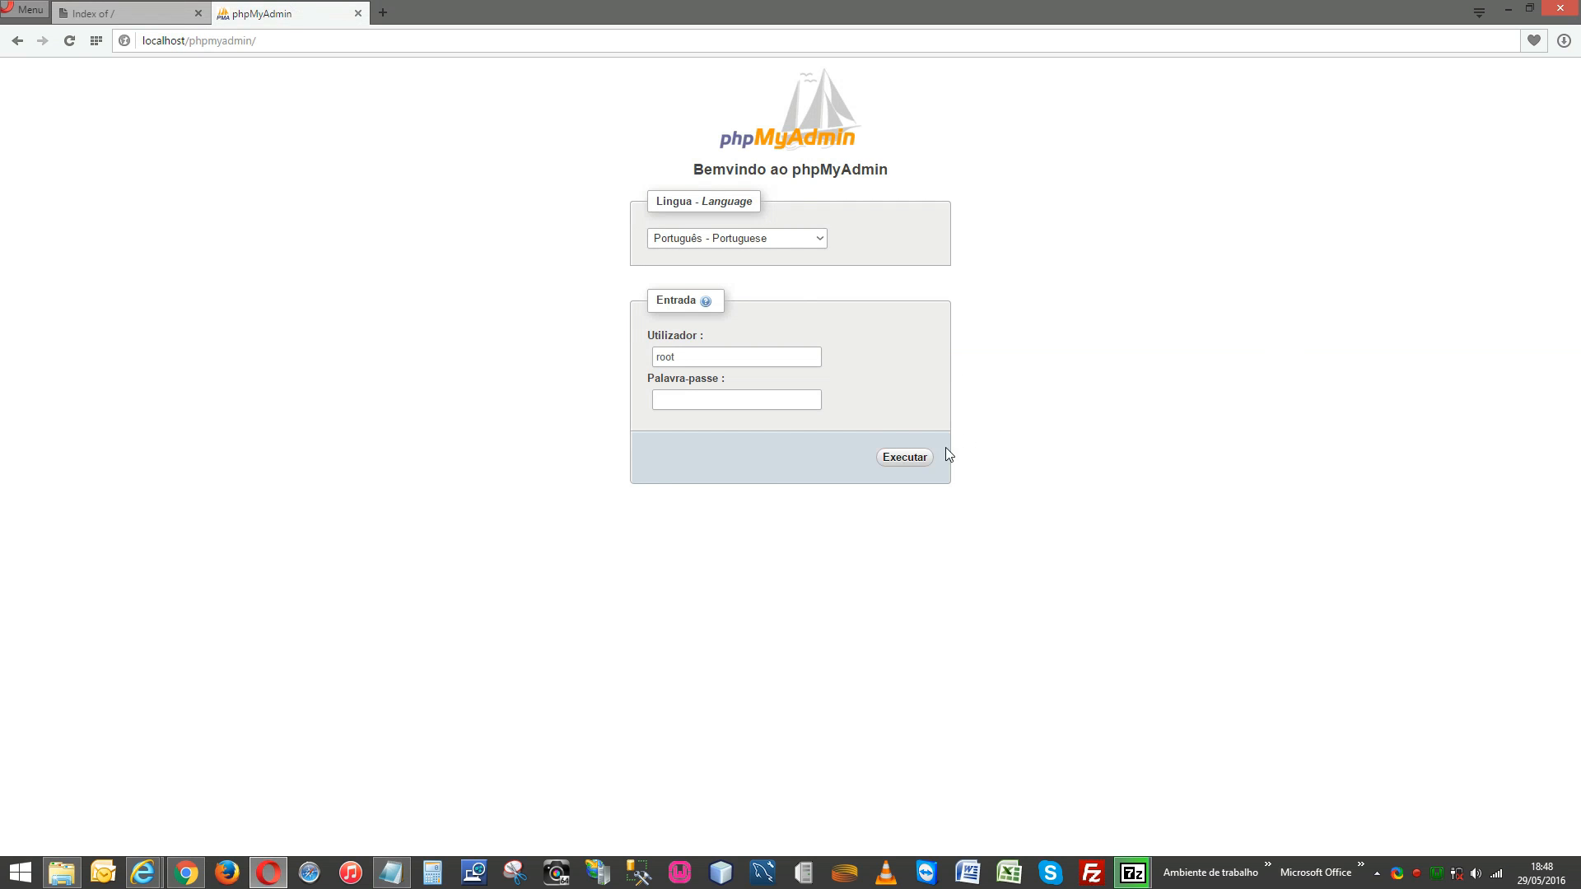
click(922, 460)
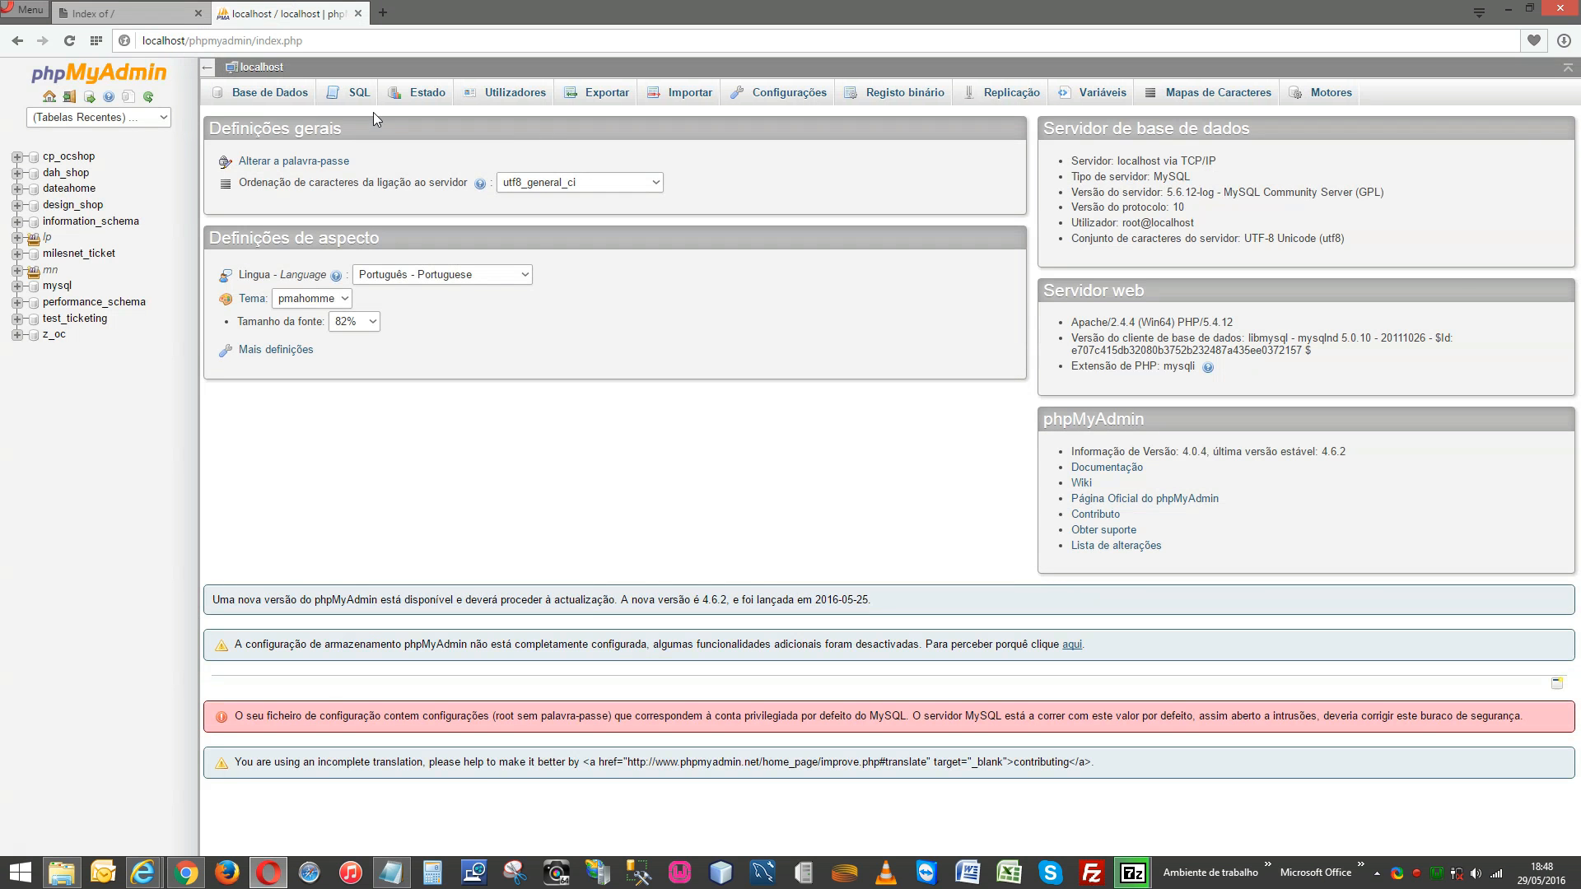
click(209, 69)
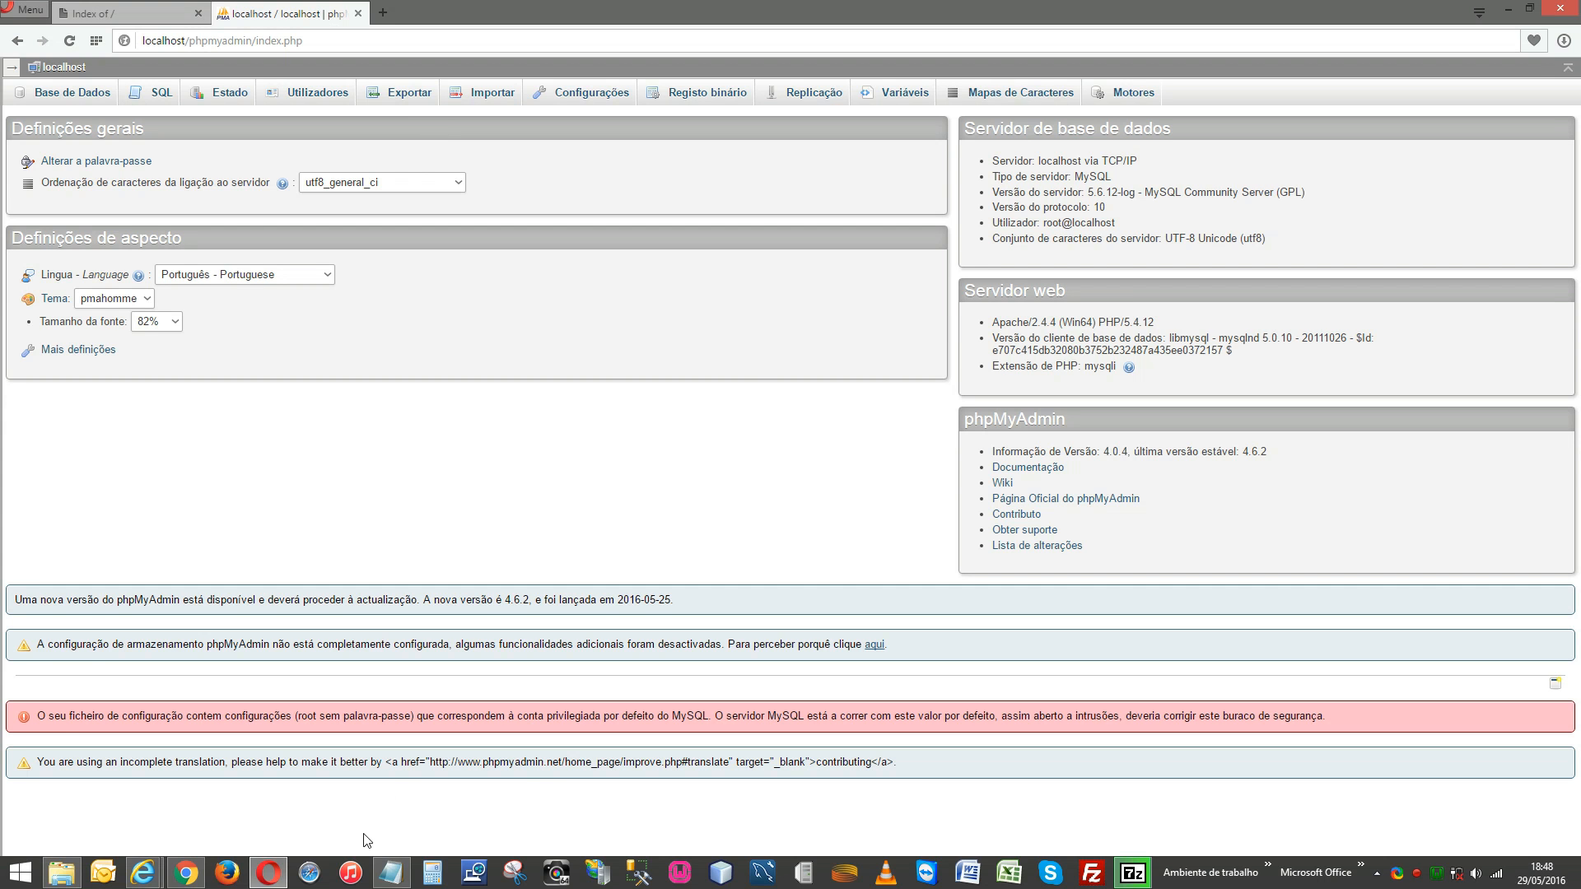
click(1133, 872)
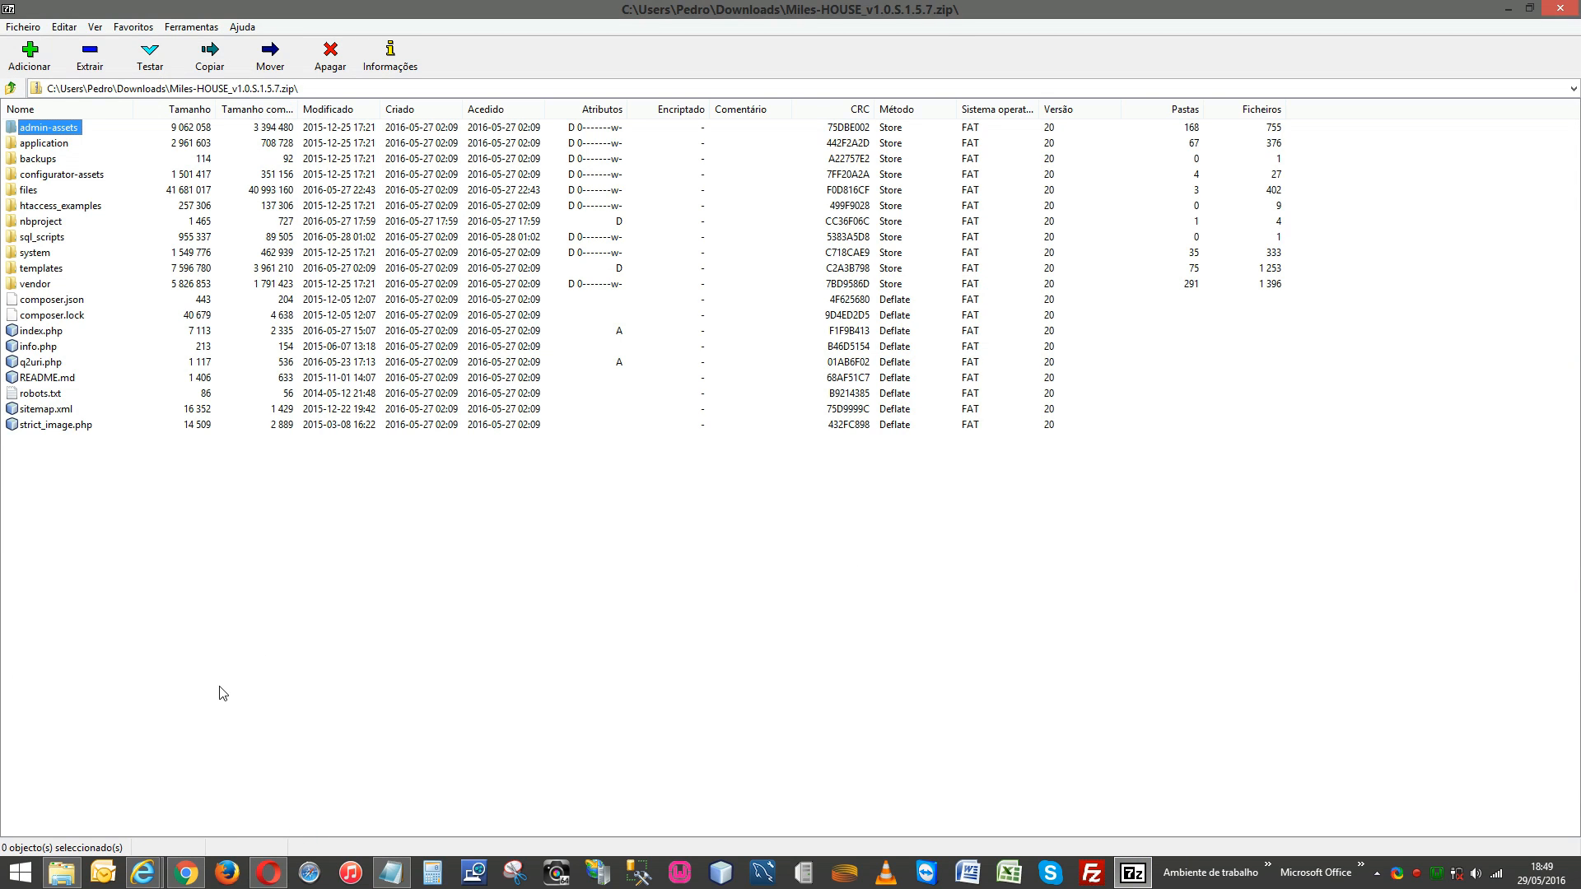
click(266, 876)
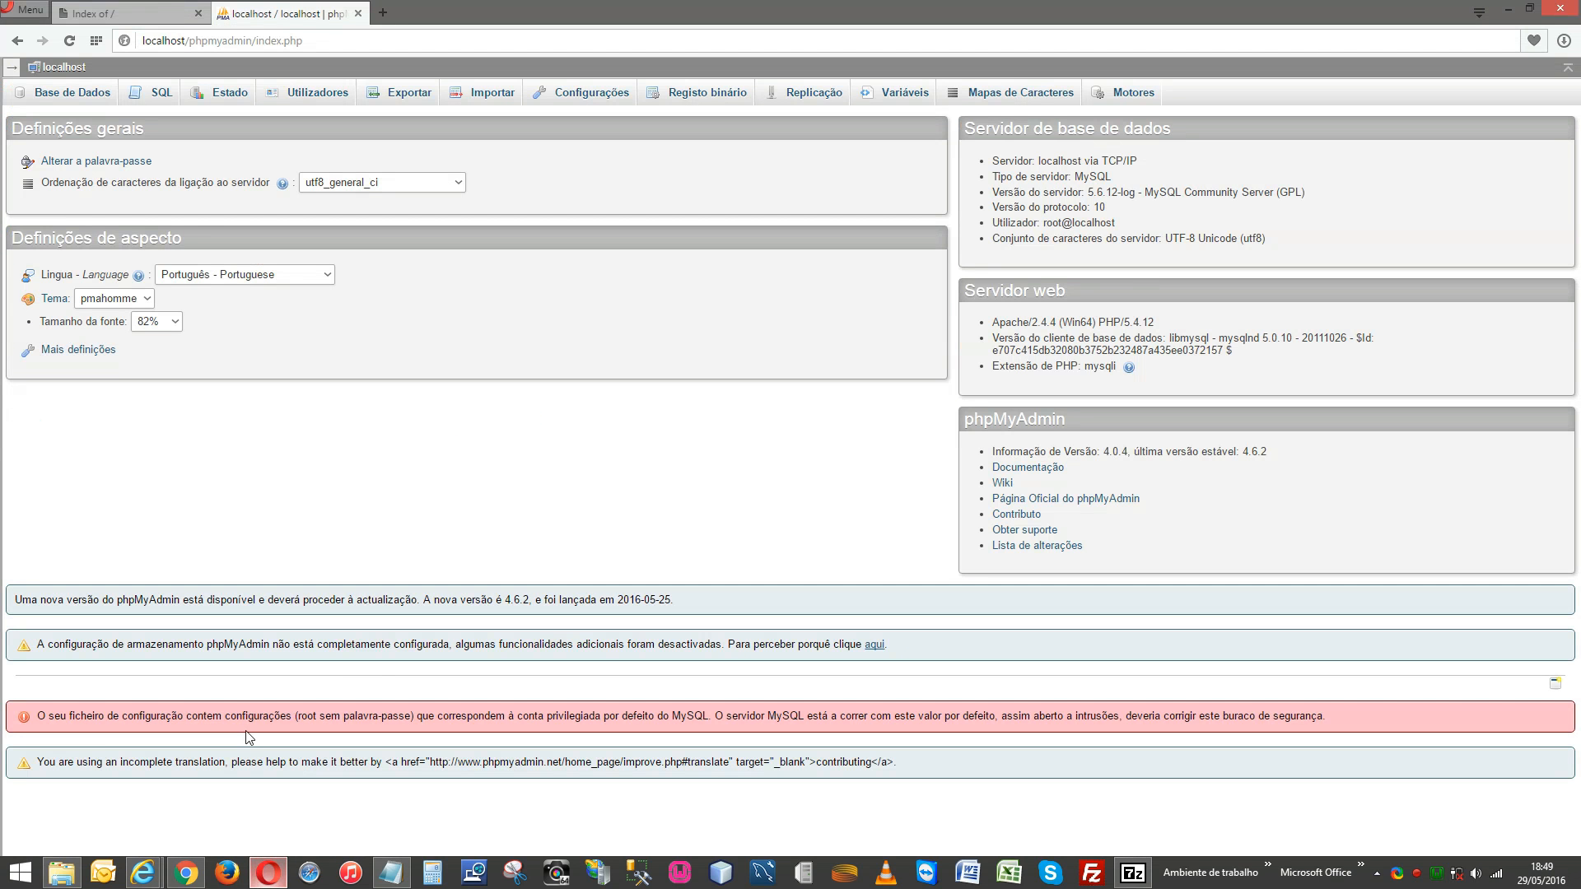
click(136, 8)
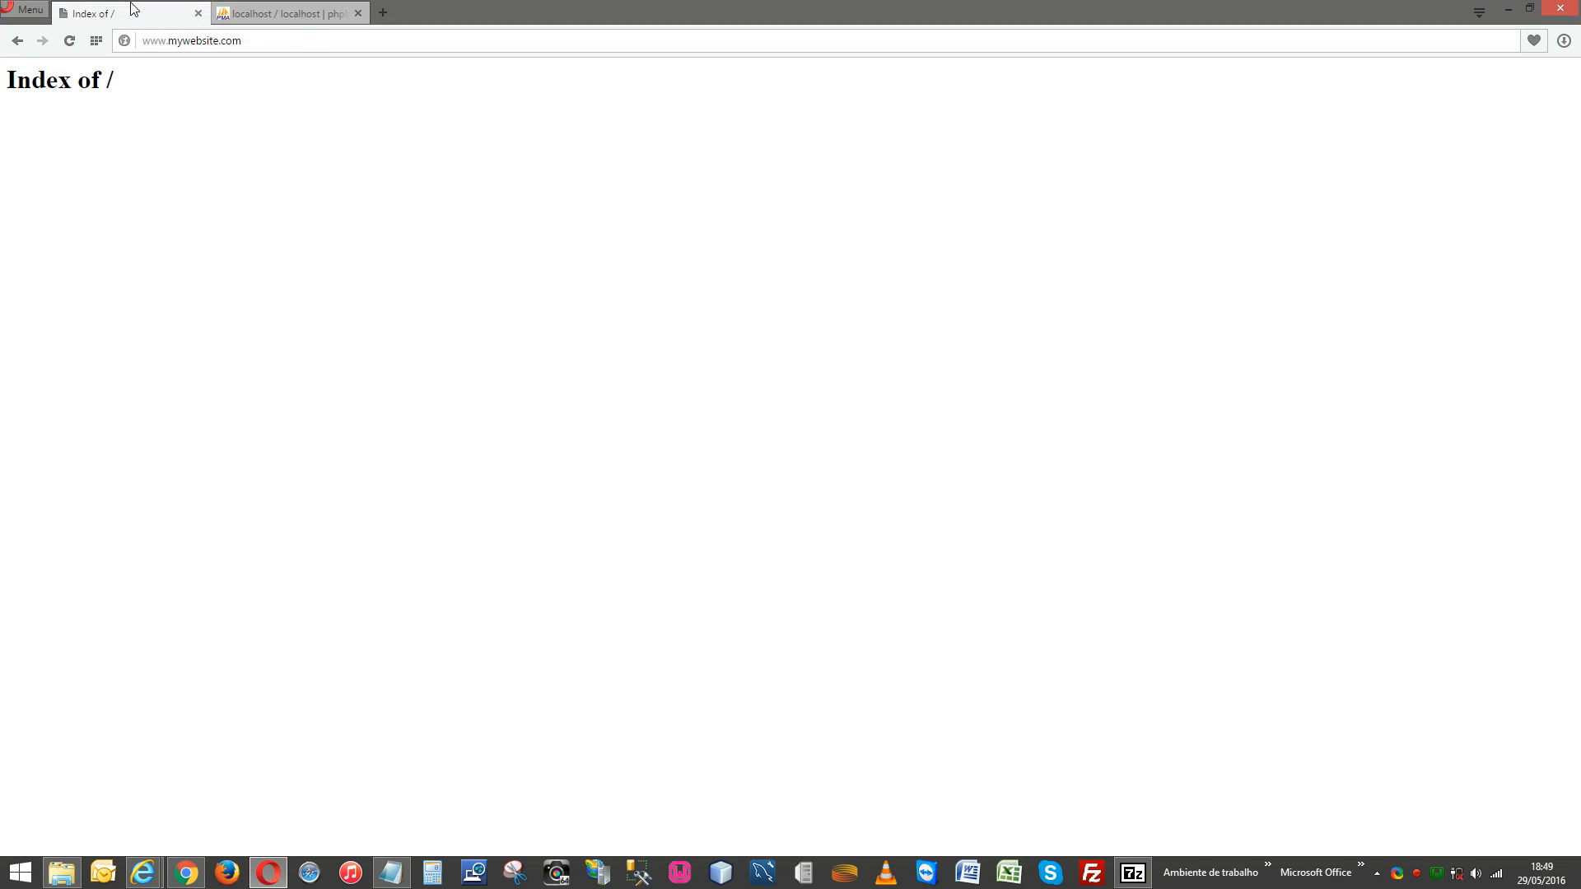
click(70, 41)
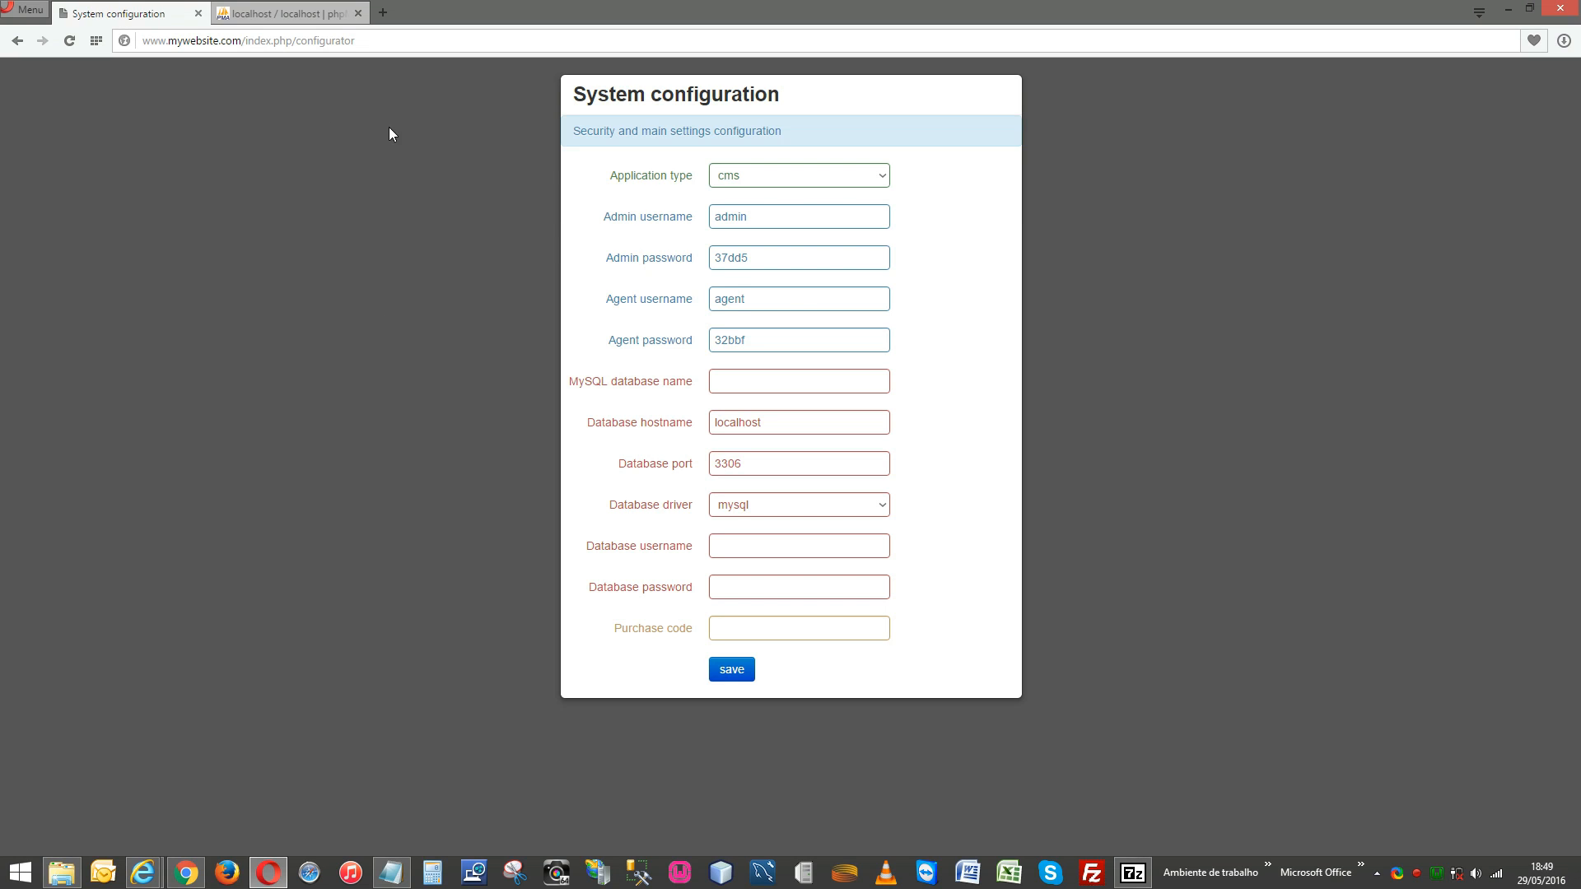
Check the setup notes, then return to the localhost phpMyAdmin page.
click(391, 873)
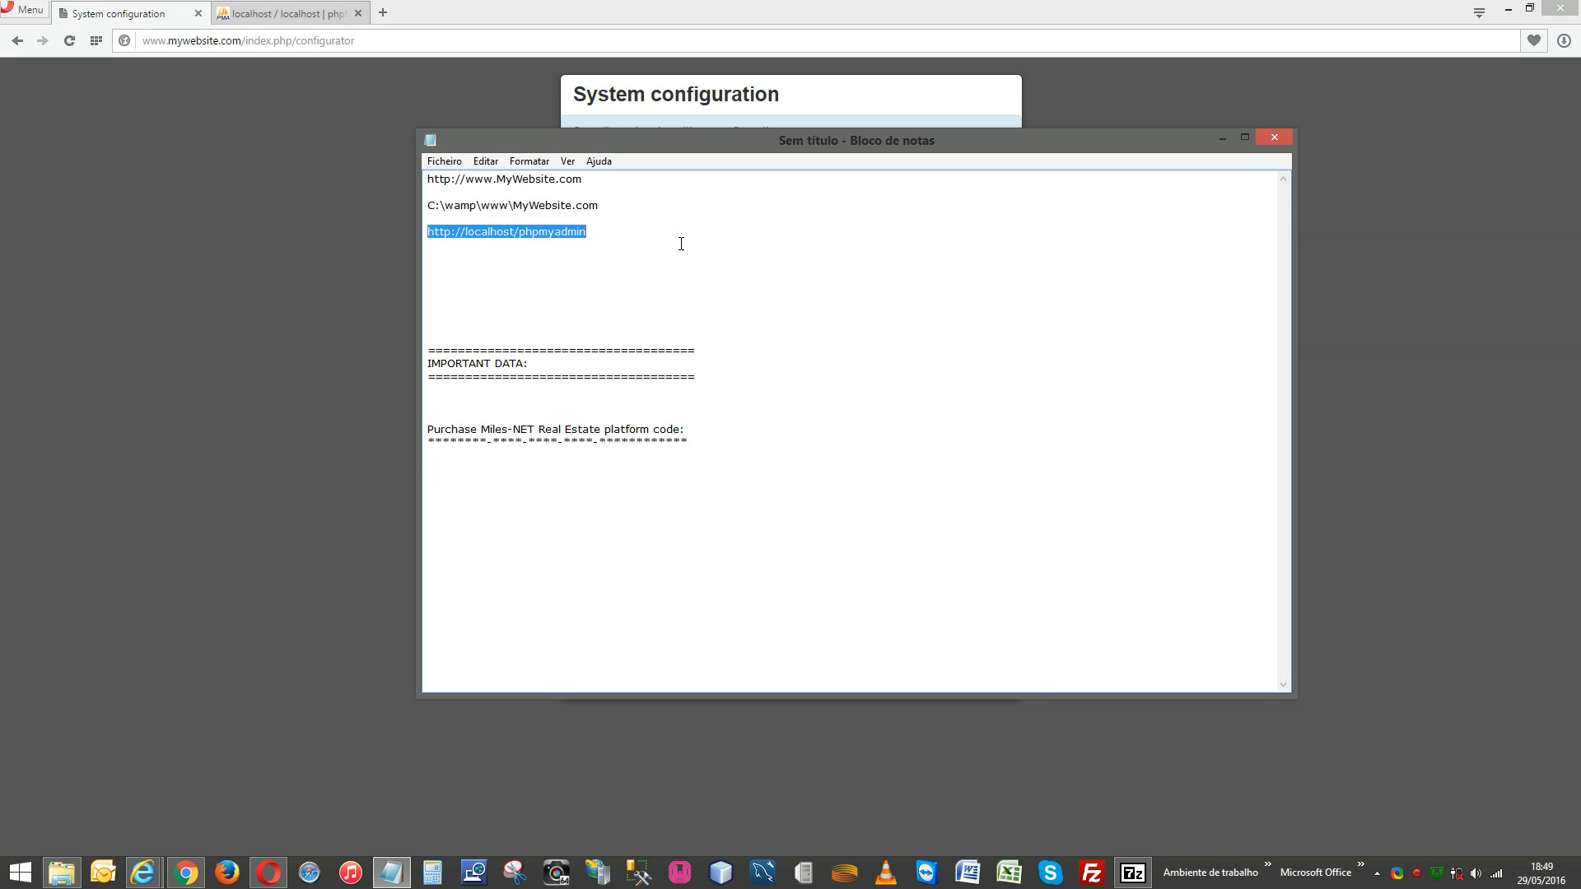
click(752, 8)
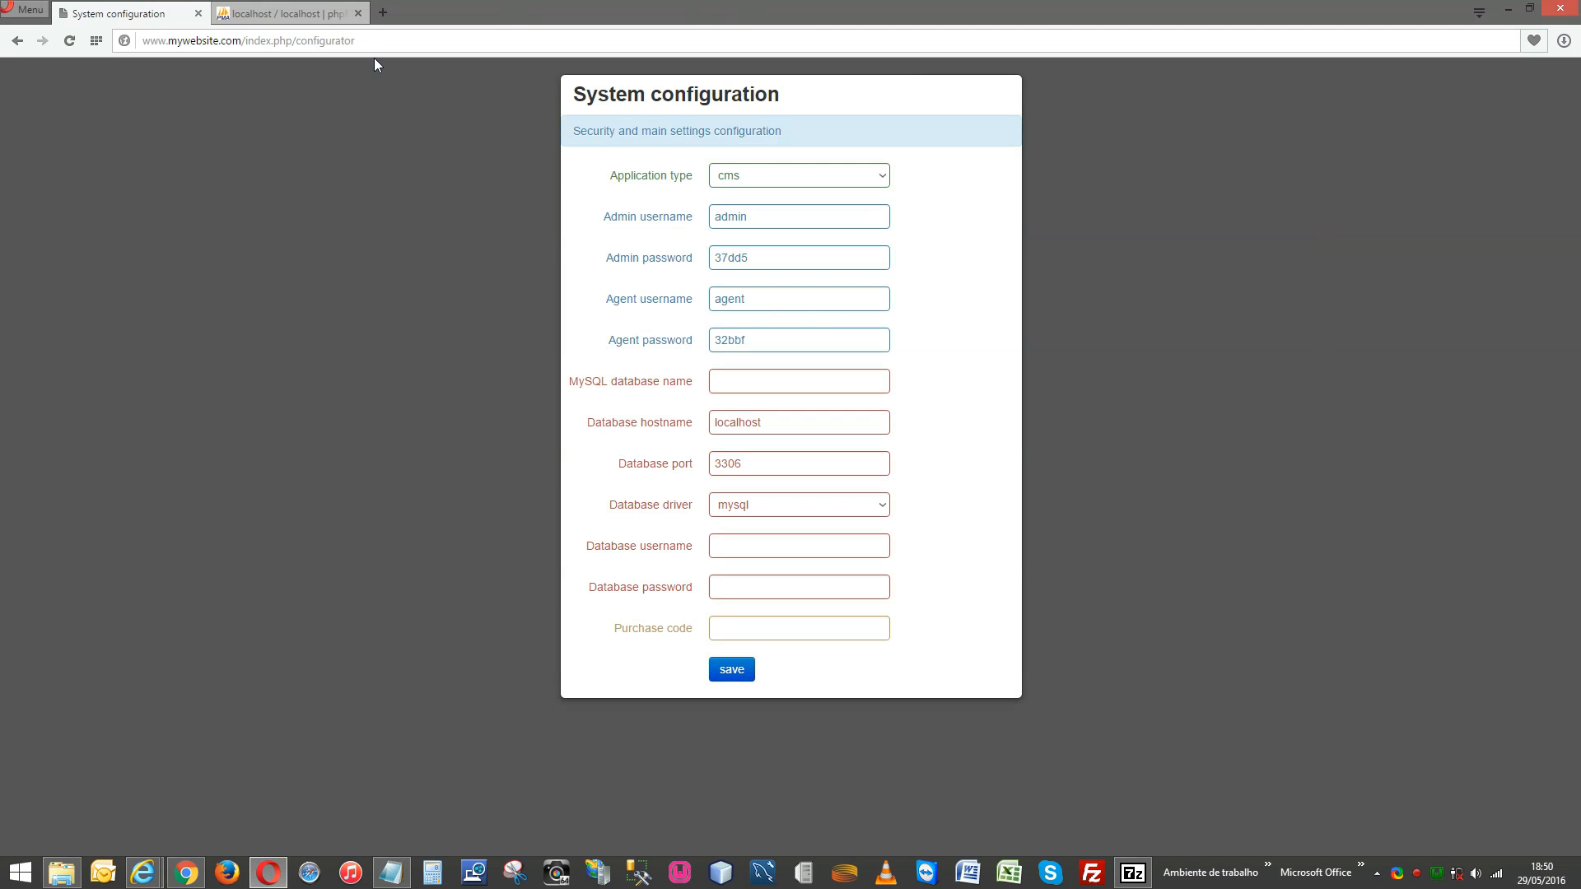
click(304, 25)
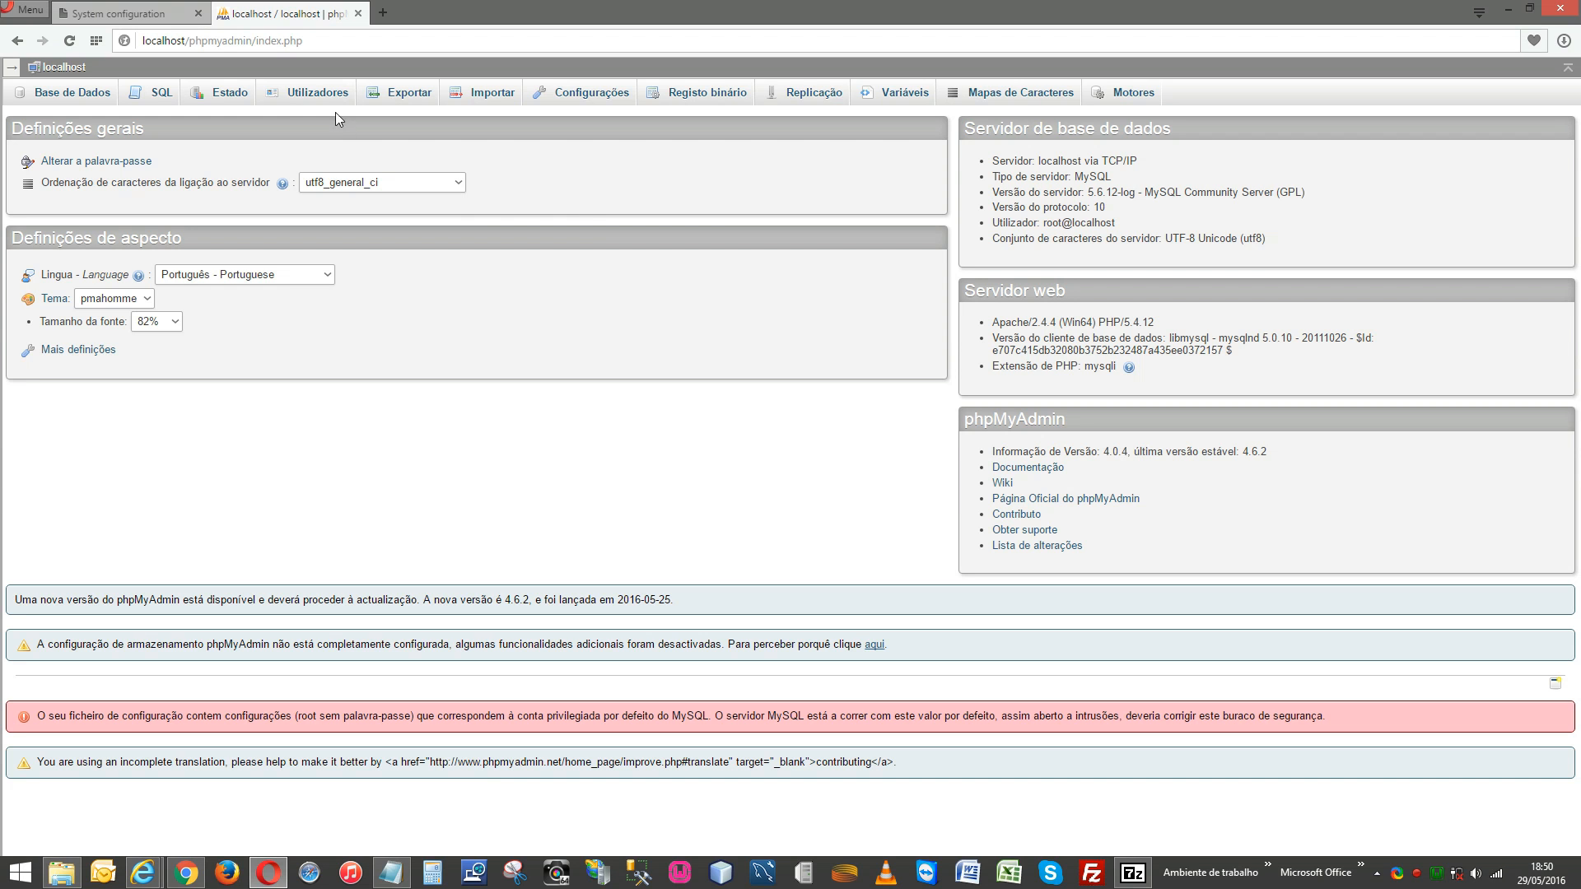
Go to the Utilizadores tab and choose Adicionar utilizador.
click(311, 104)
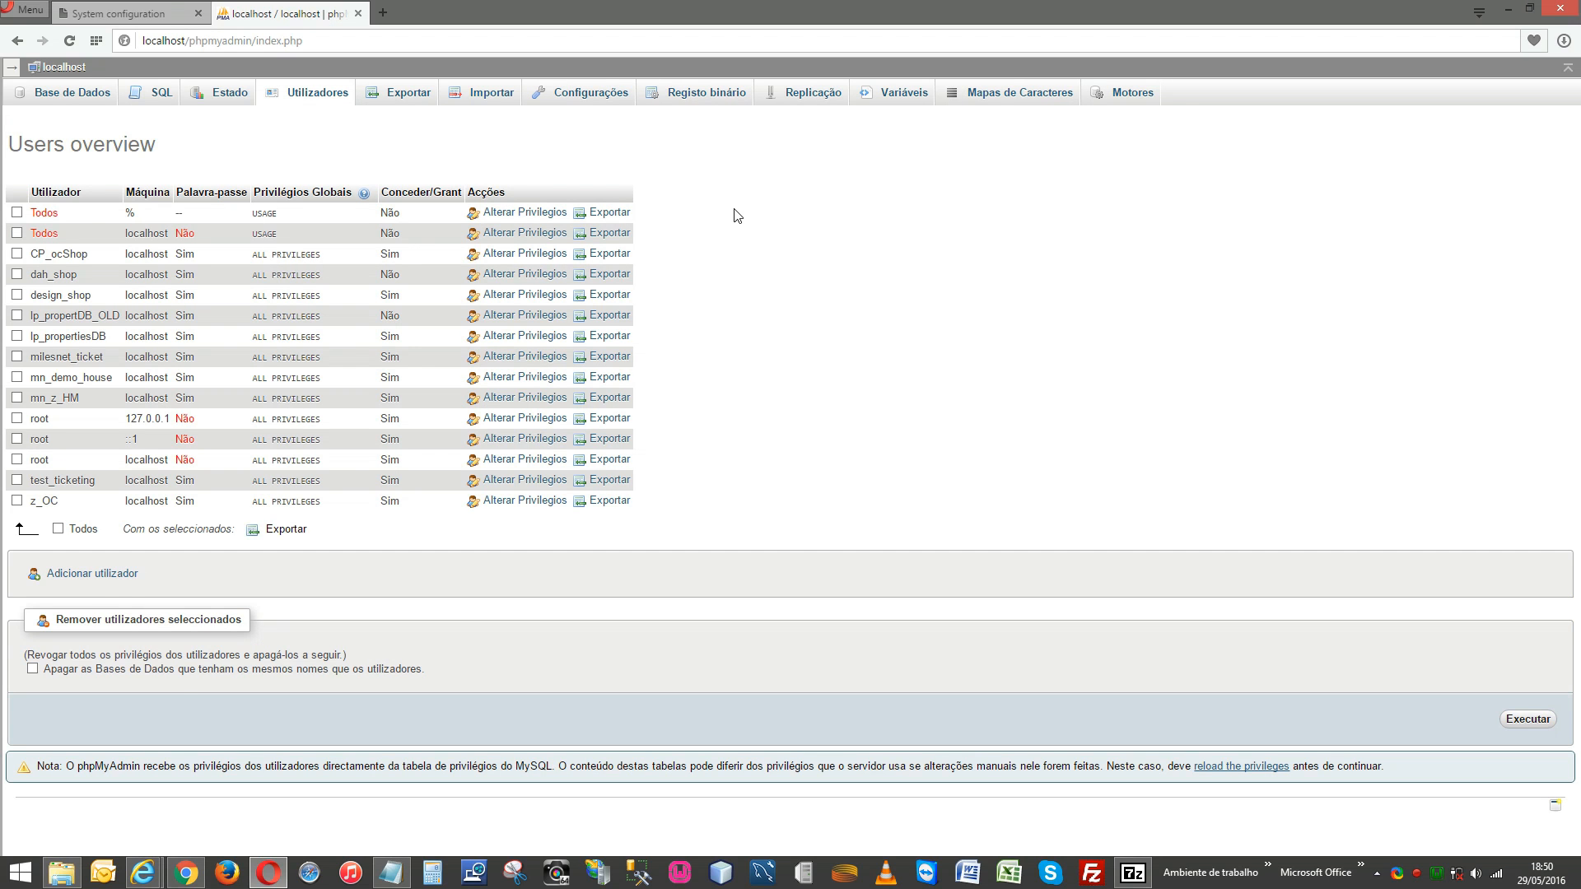
click(104, 574)
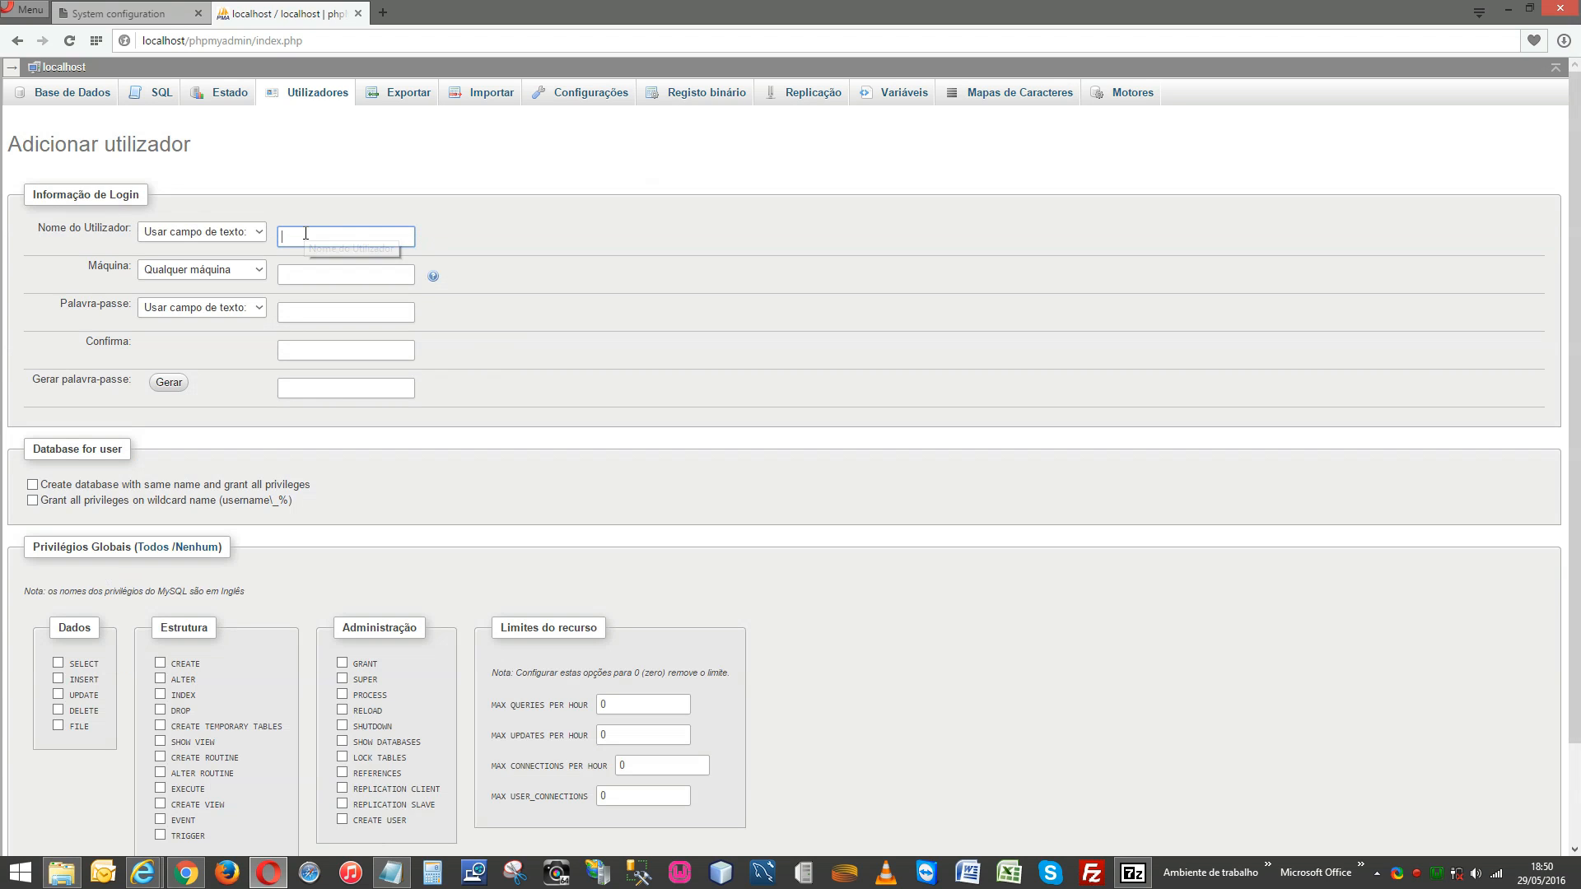
Enter user name MN_database with host Local, generate a password and select it for copying.
text(MN_da)
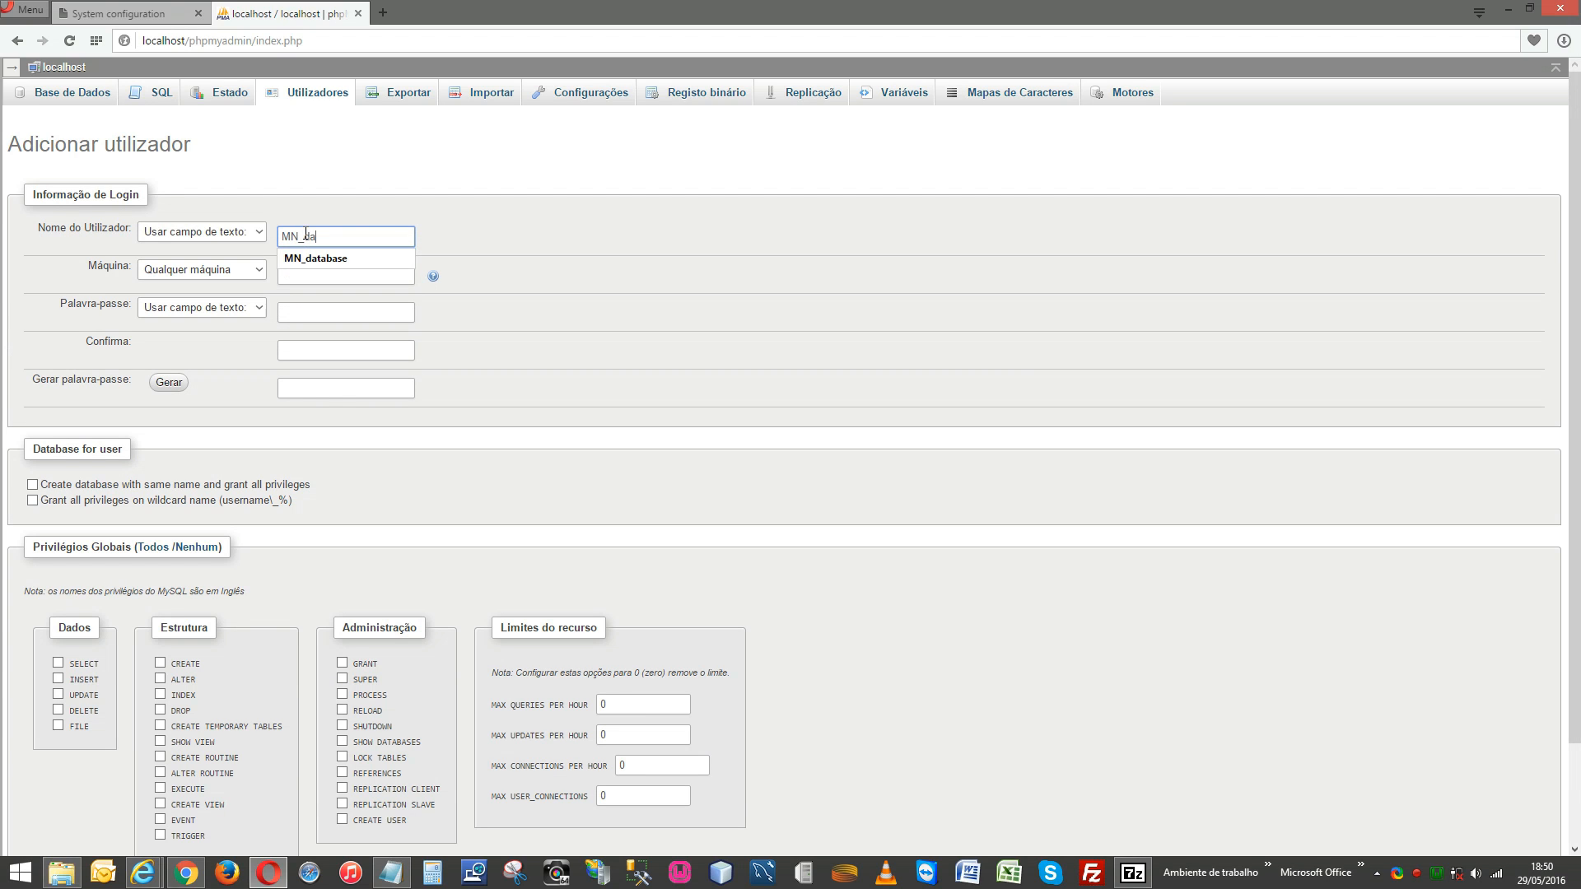
text(tabase)
click(317, 259)
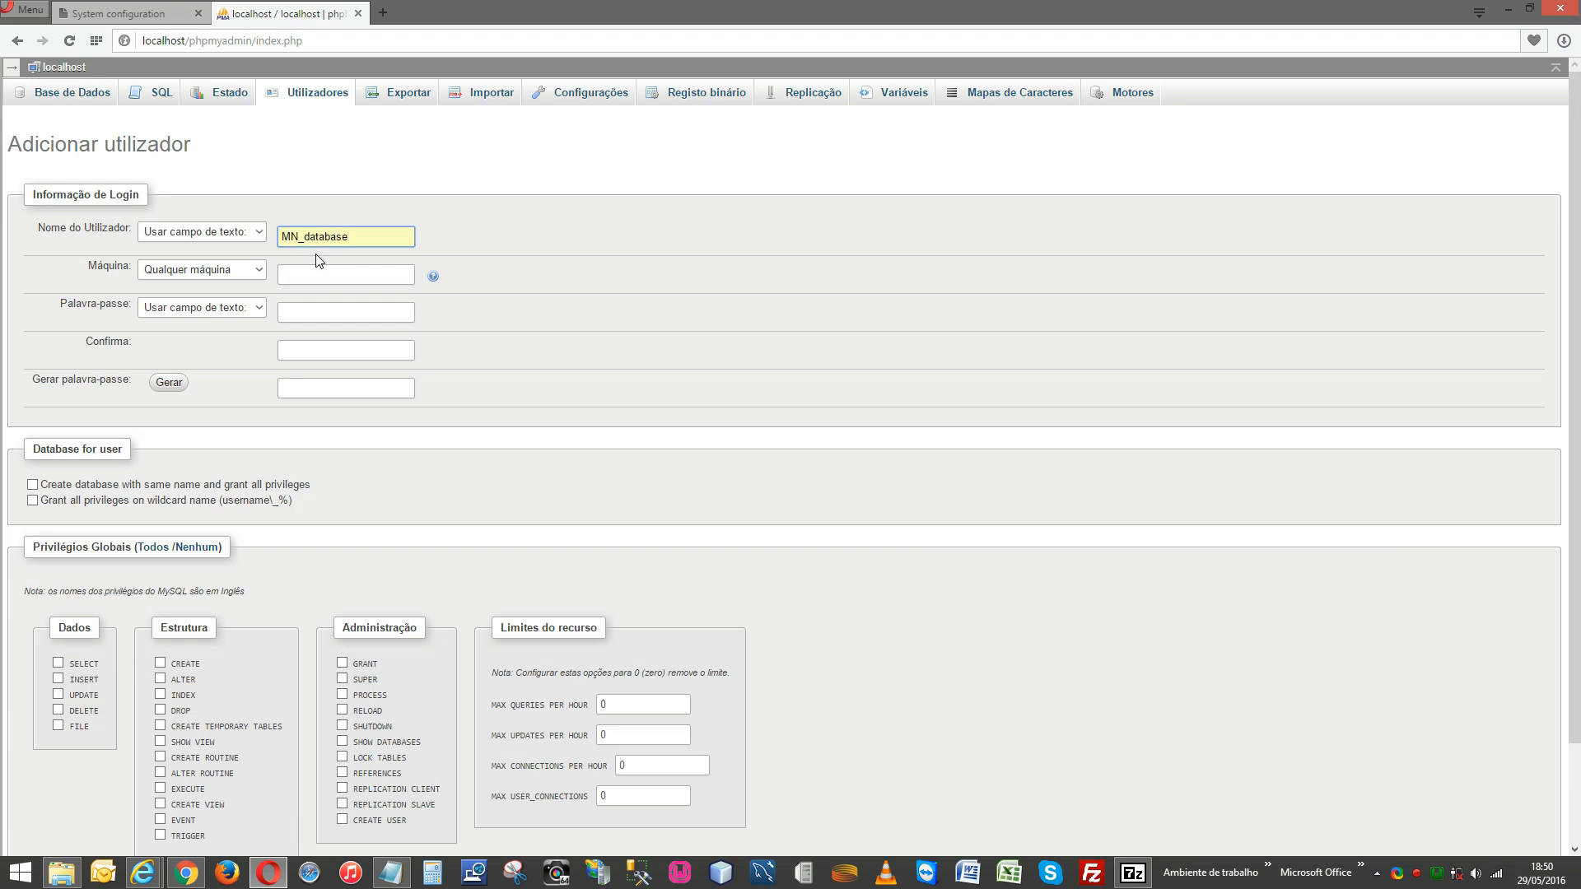
click(260, 271)
click(223, 300)
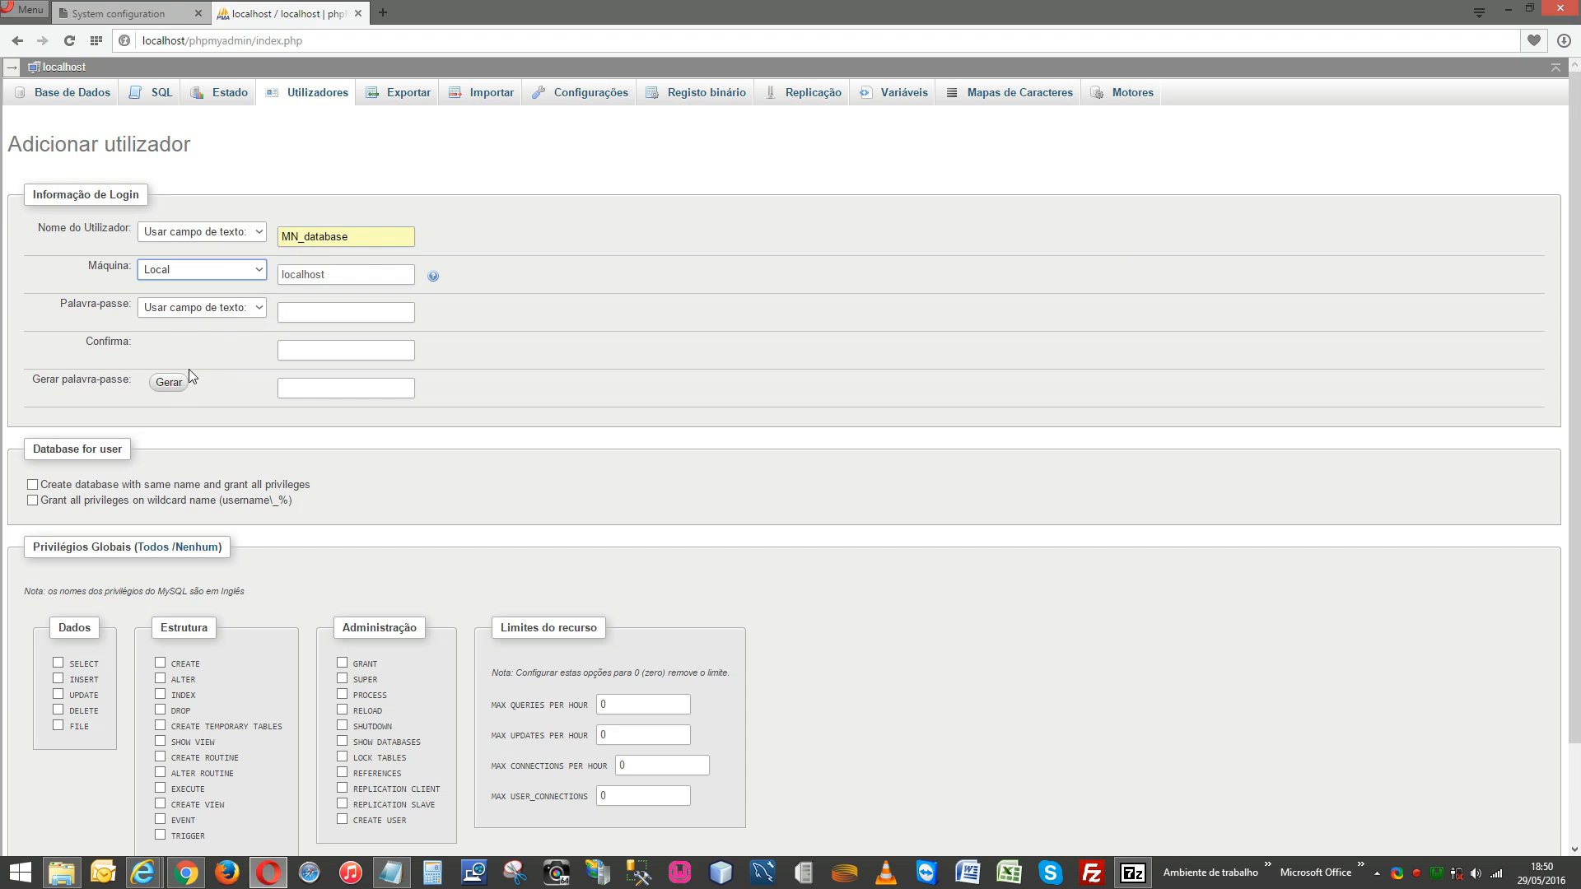
click(171, 383)
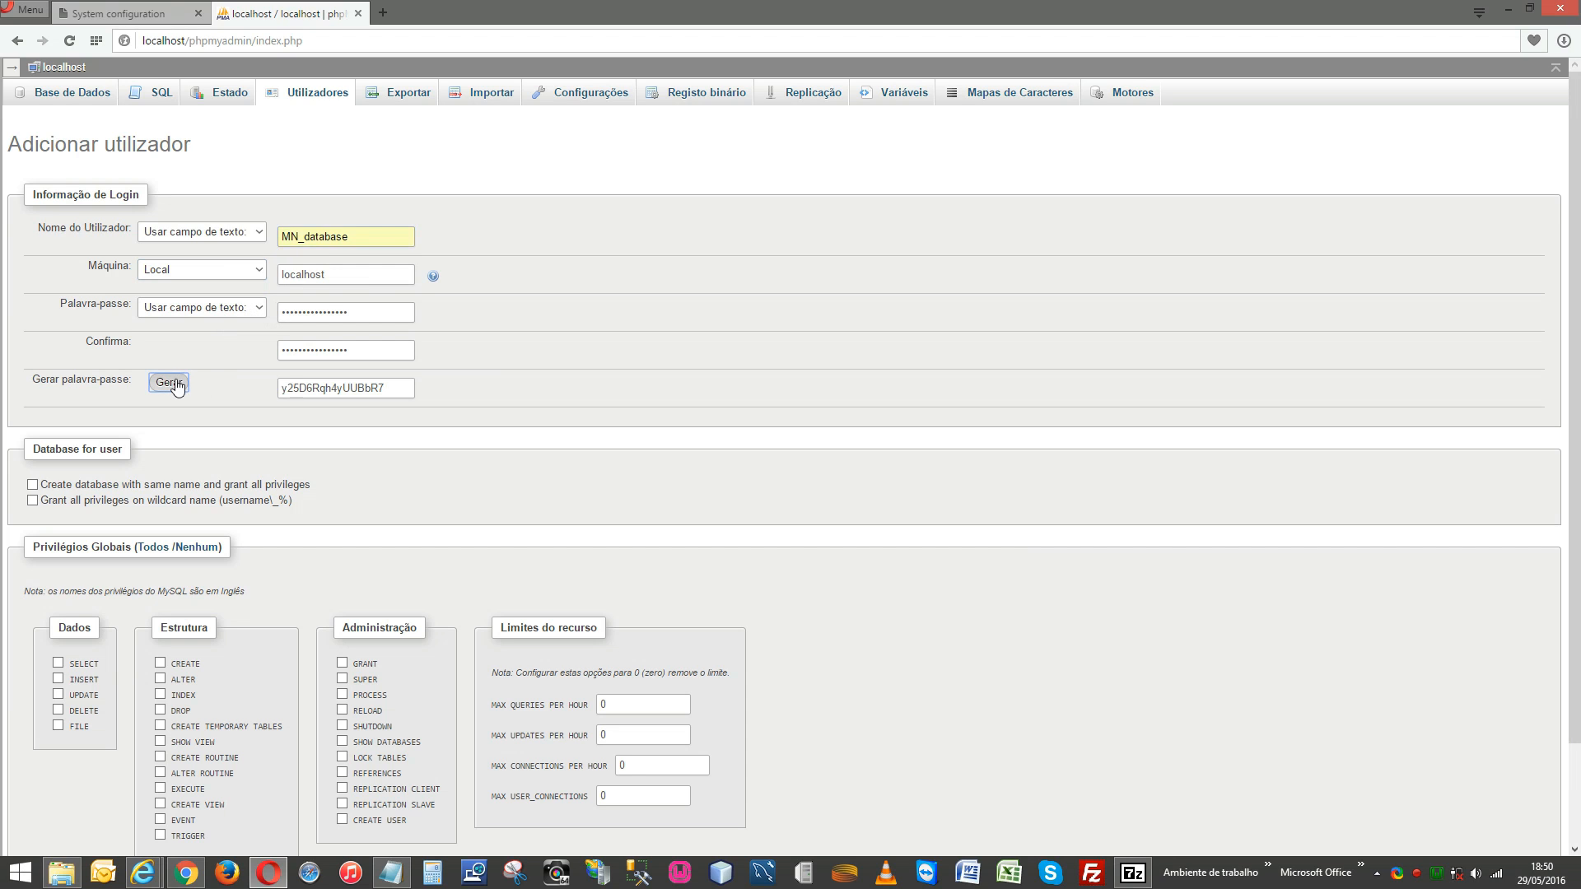
click(342, 389)
double_click(342, 389)
key(ctrl+c)
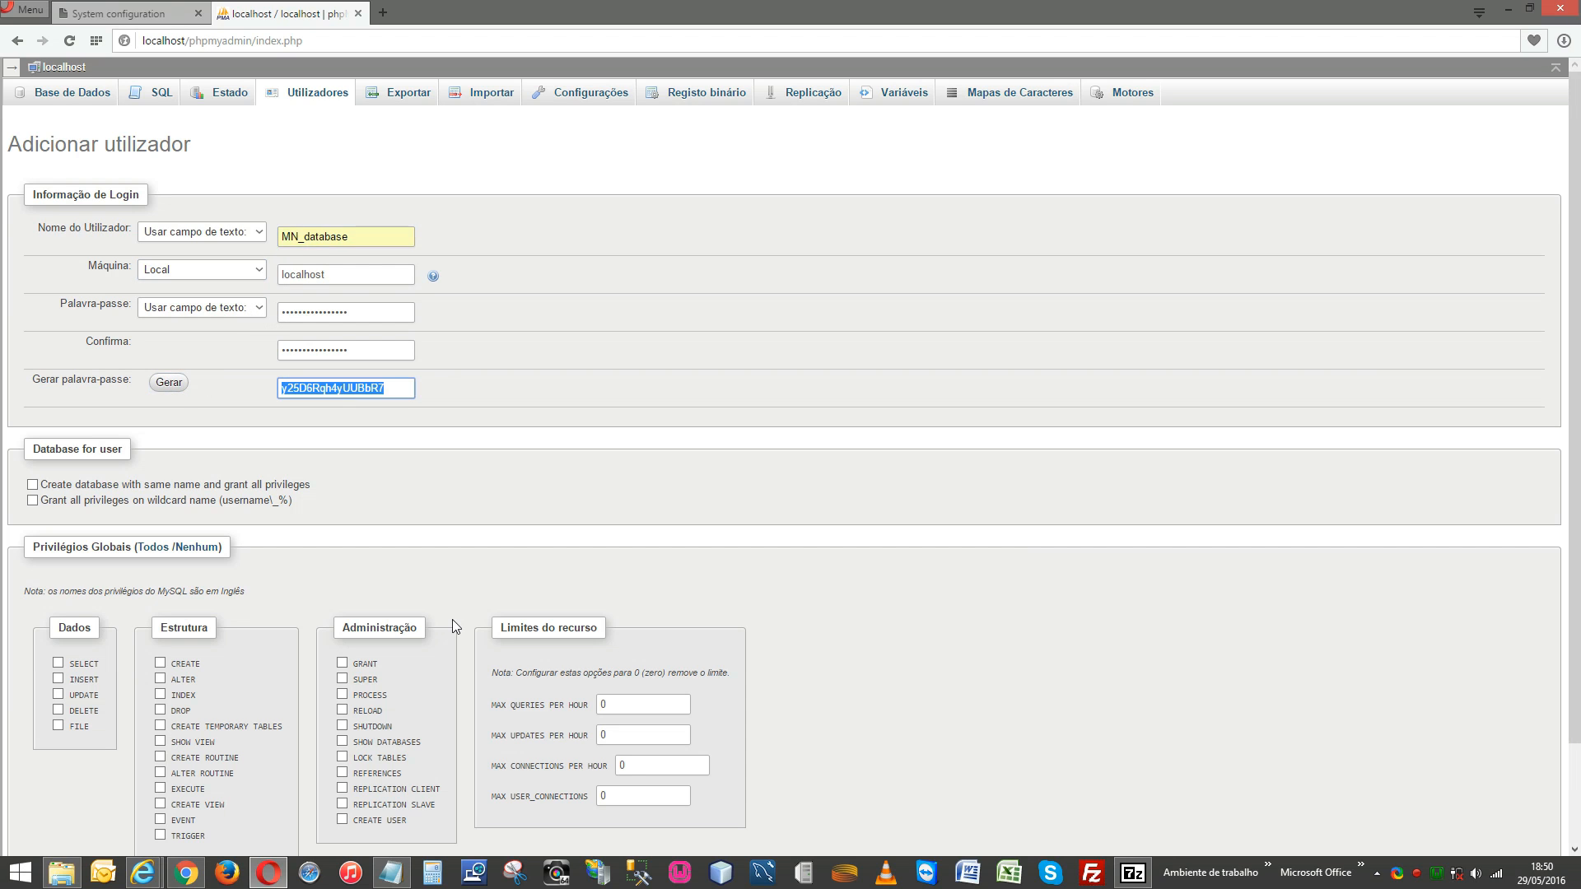
click(391, 873)
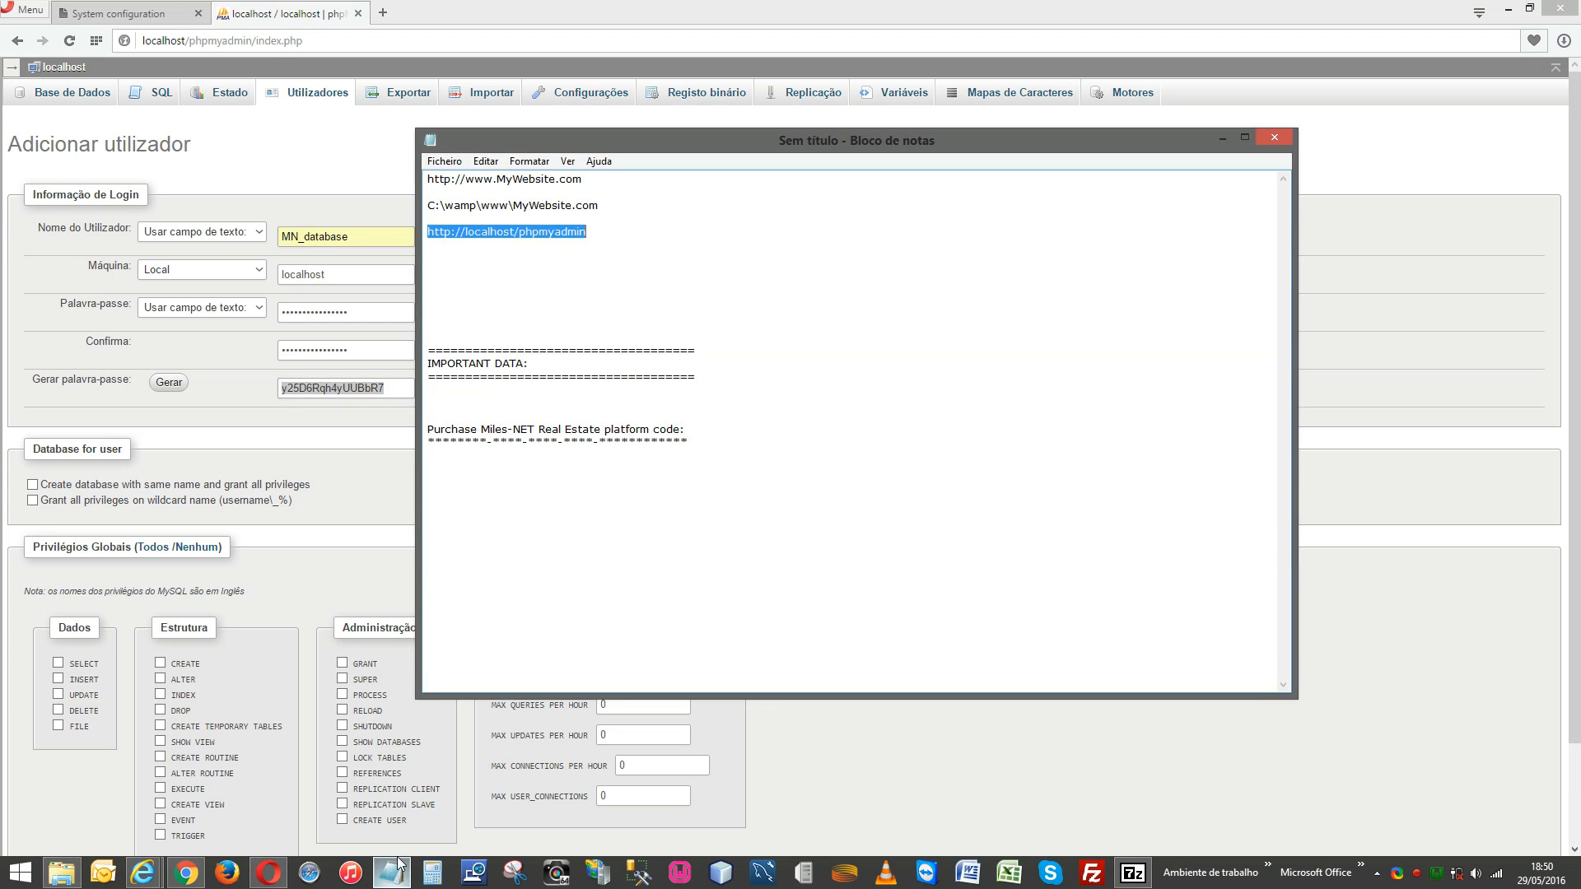
Paste the generated password on a new line under IMPORTANT DATA.
click(627, 413)
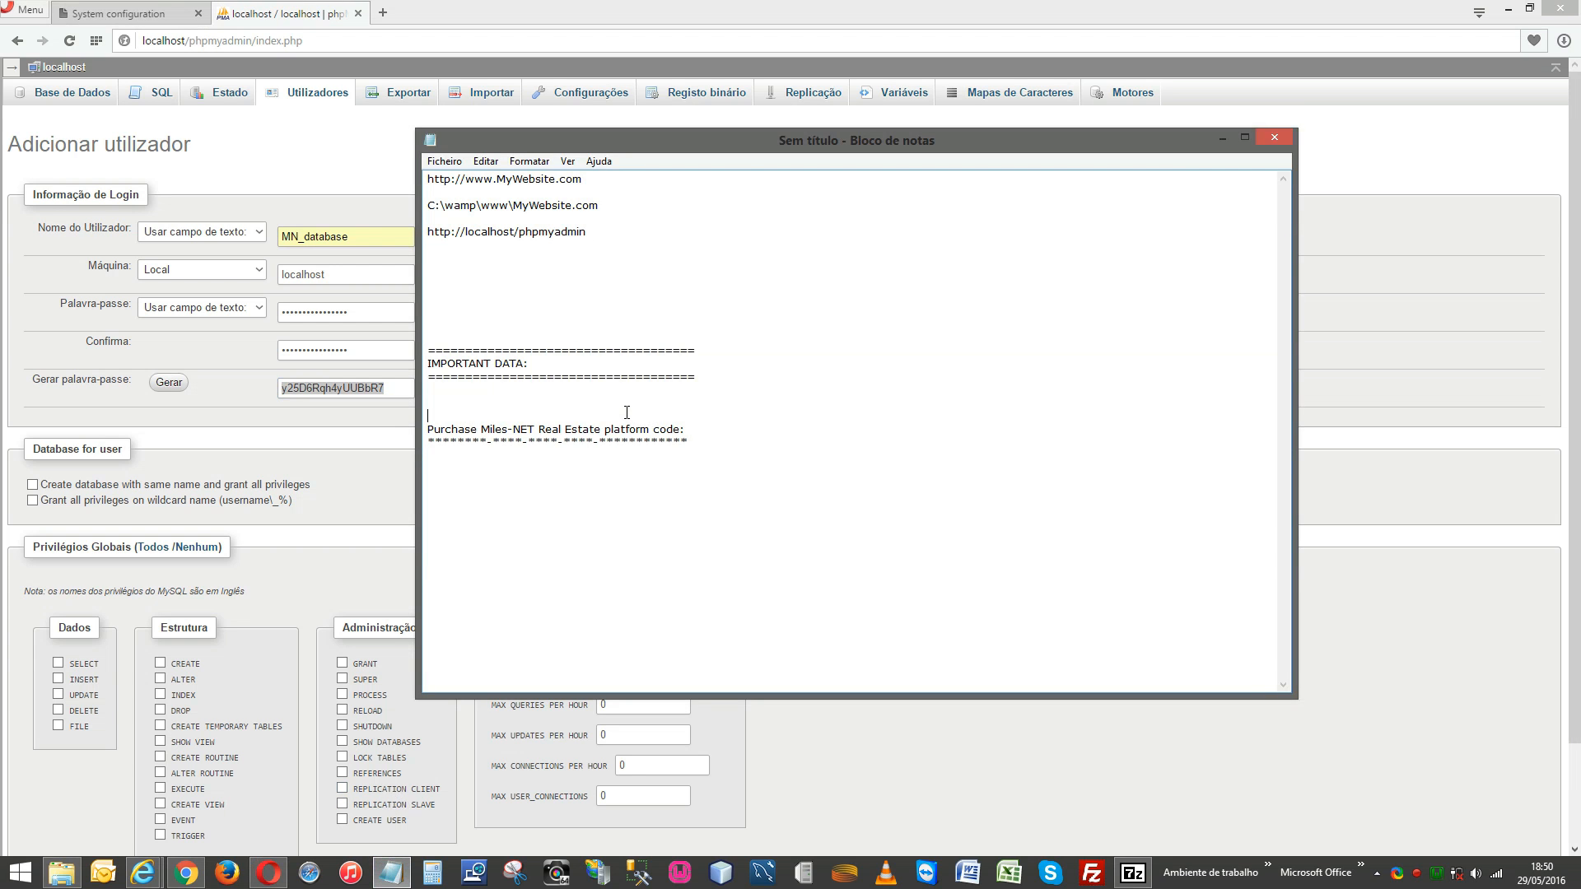
key(Return)
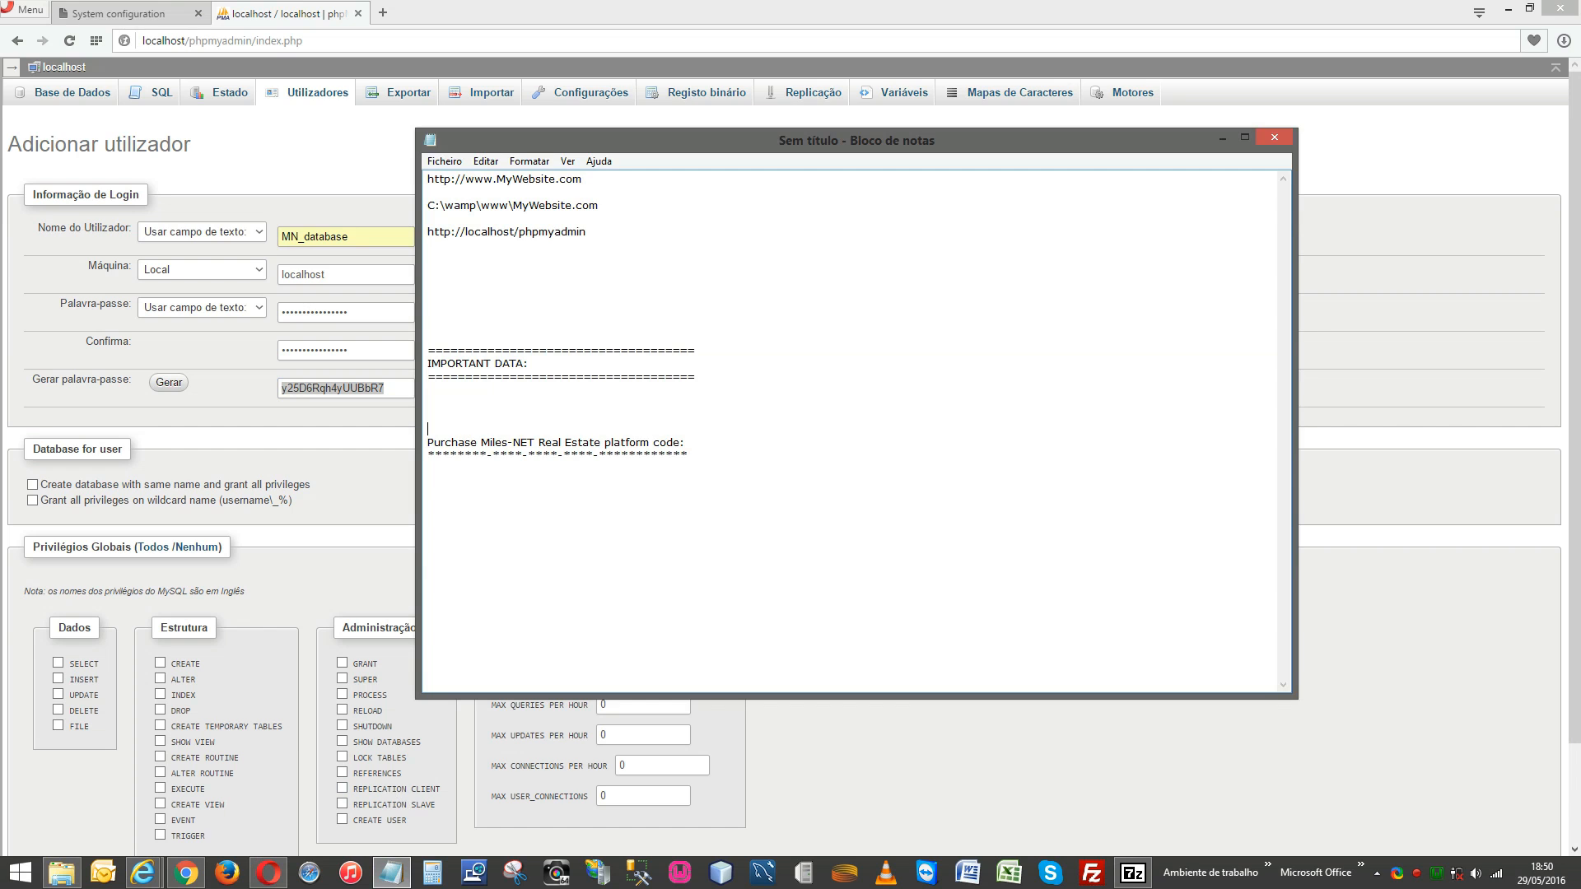
key(ctrl+v)
Add MN_database above the password with a 'Miles-NET platform database and user name:' label.
double_click(368, 239)
key(ctrl+c)
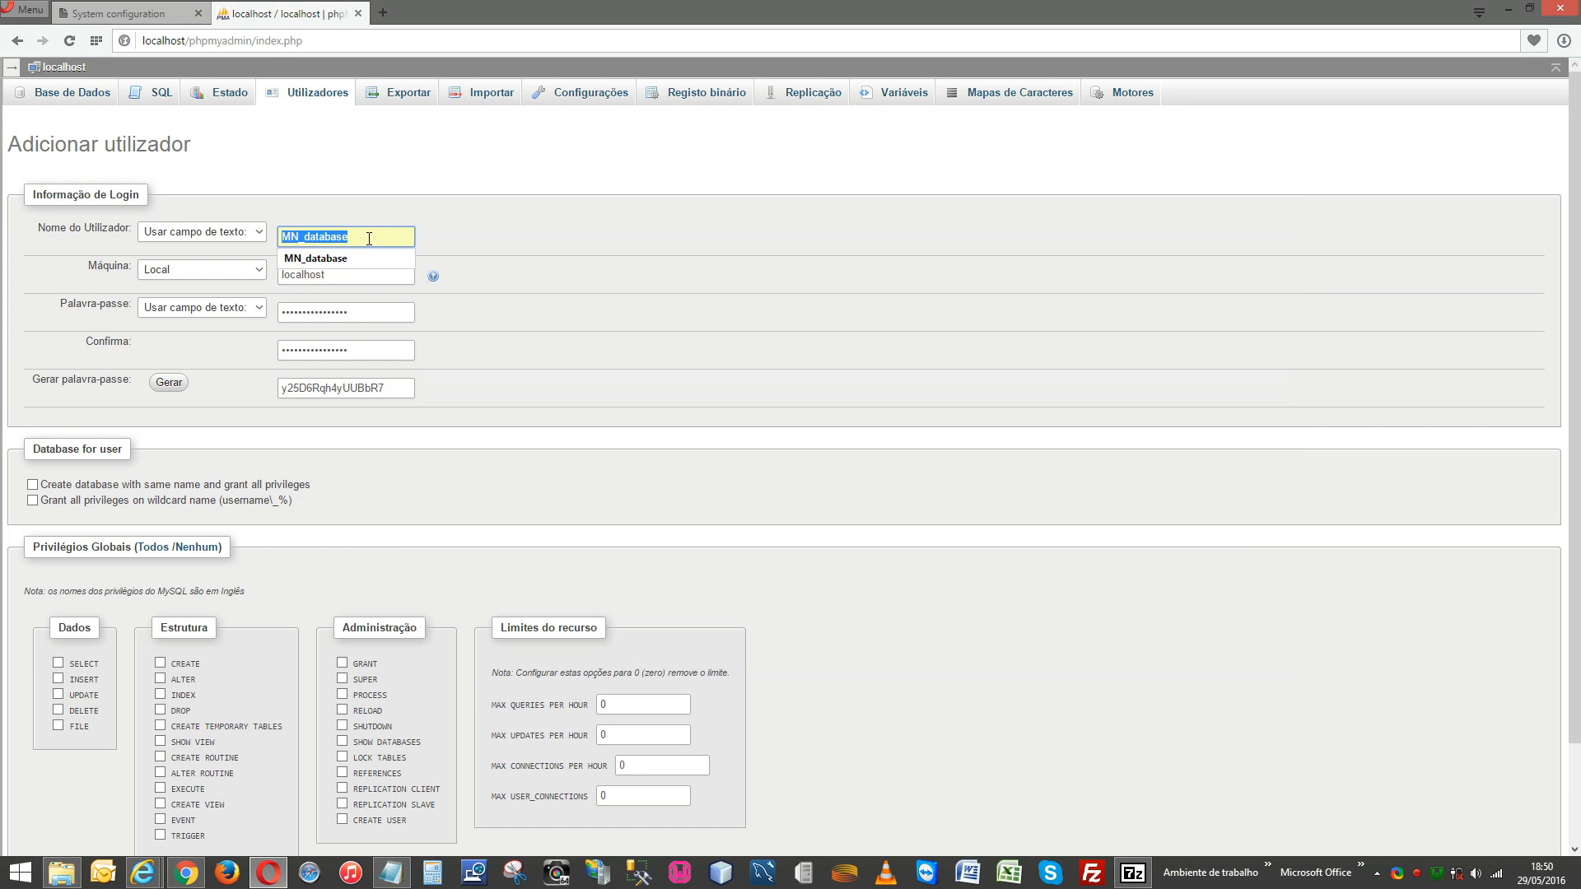
key(alt+Tab)
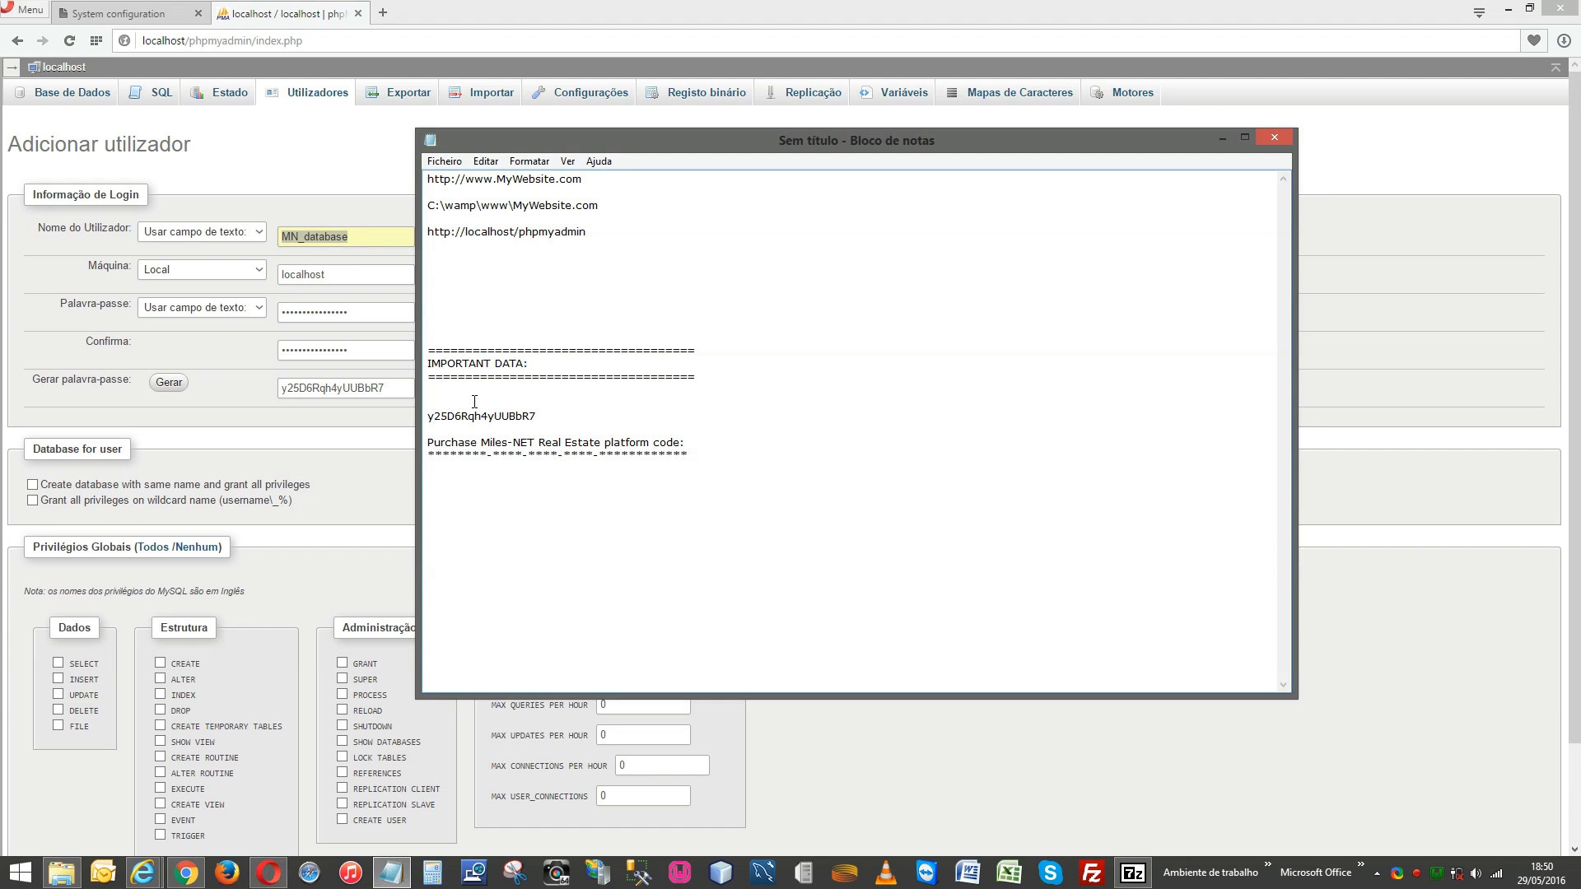
click(474, 402)
key(Return)
key(ctrl+v)
text(Datab)
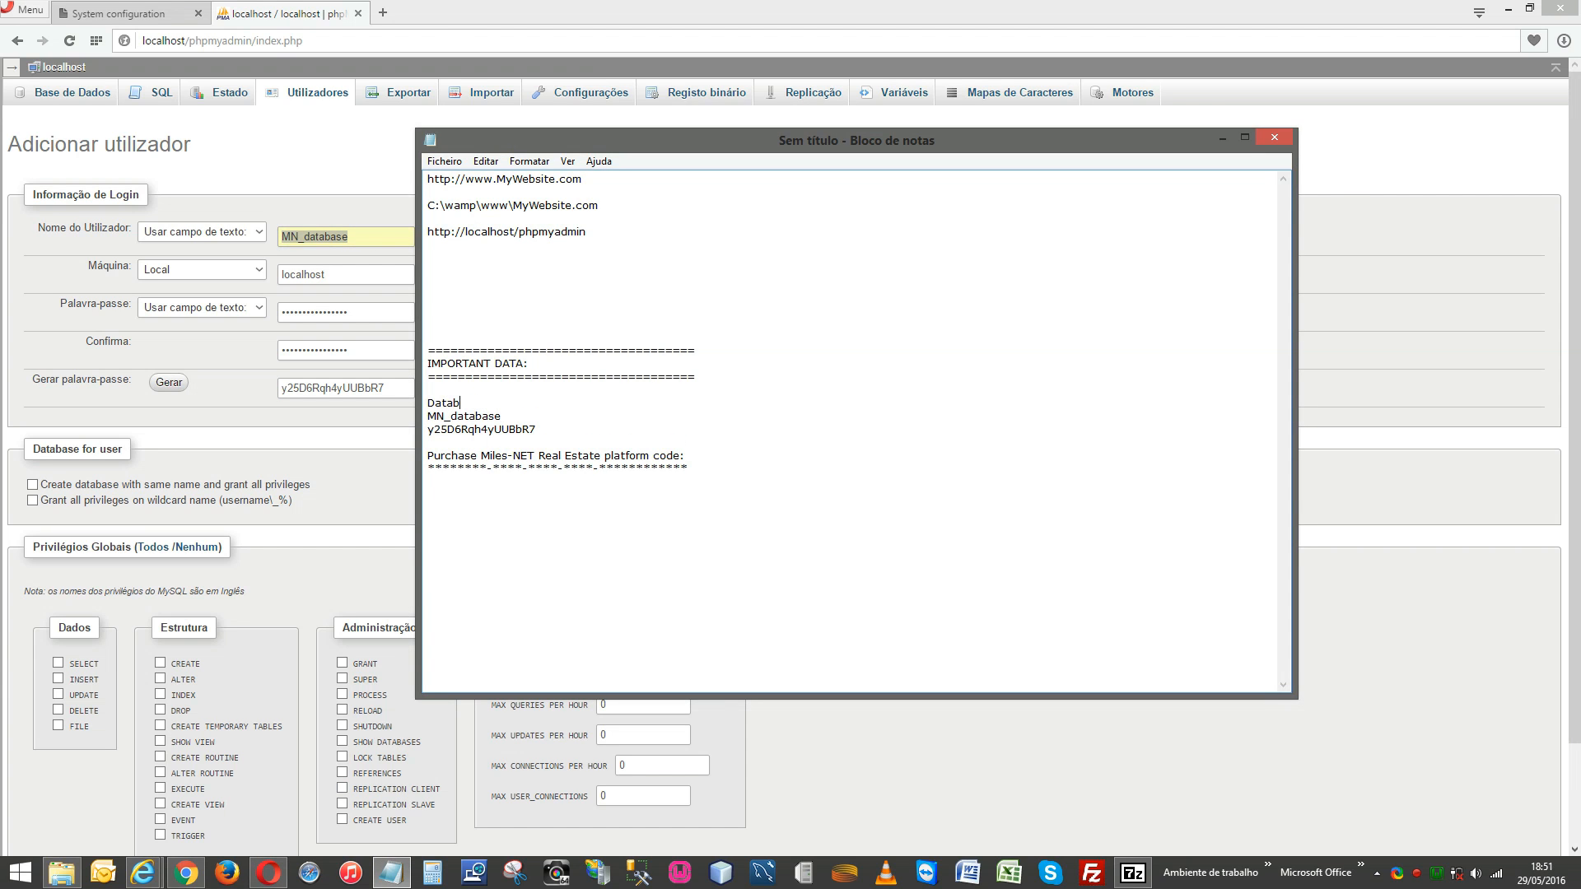
text(ase and user )
text(name:)
text(Miles-NE)
text(T platform)
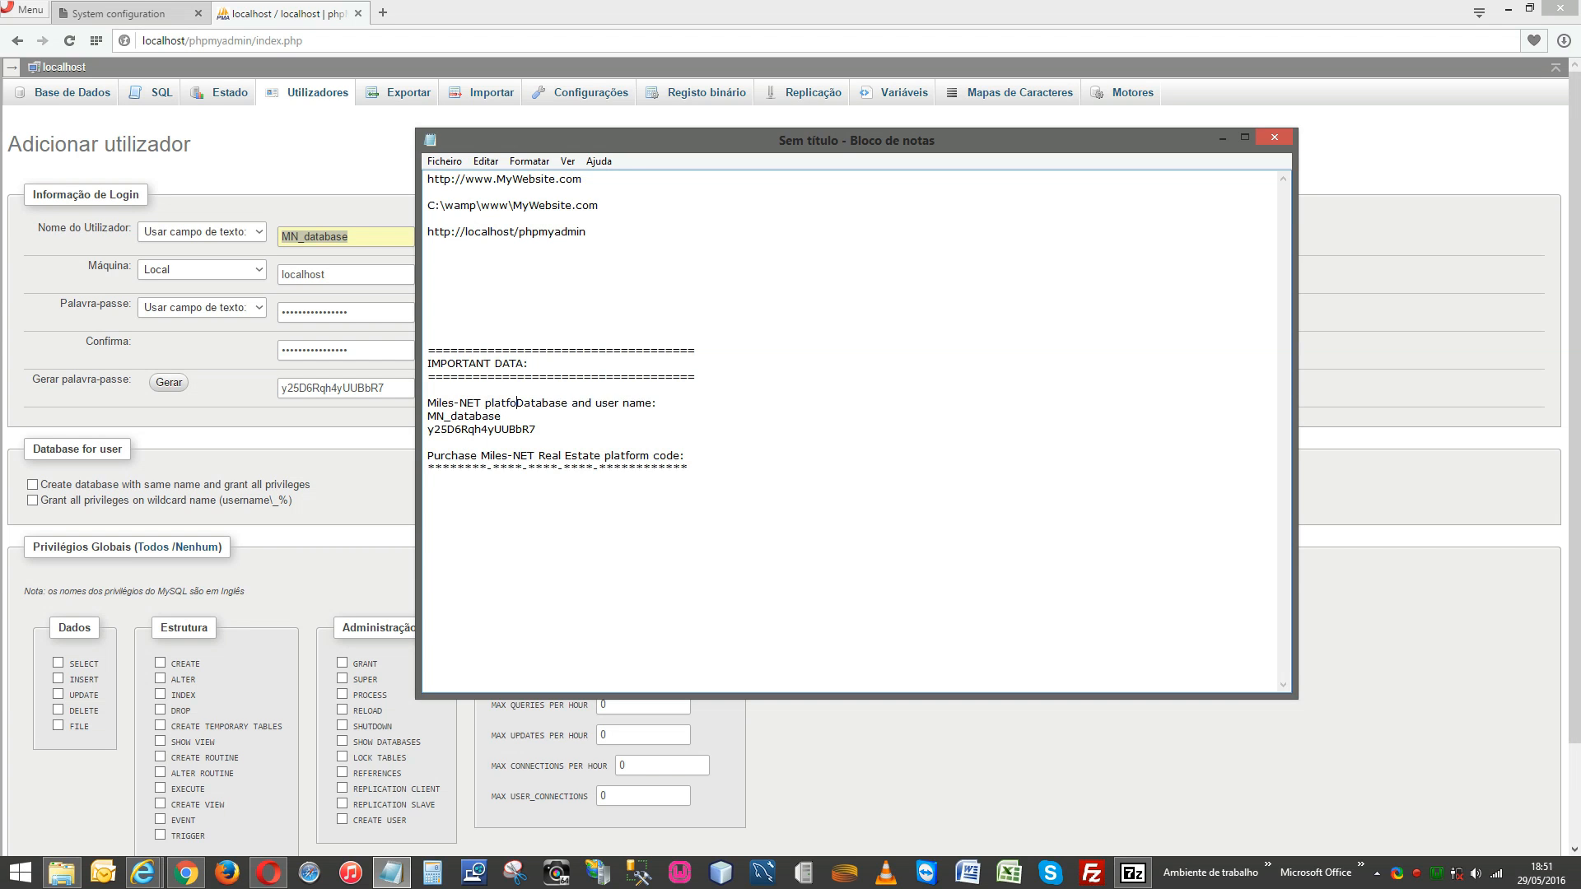
key(Delete)
text(d)
key(Return)
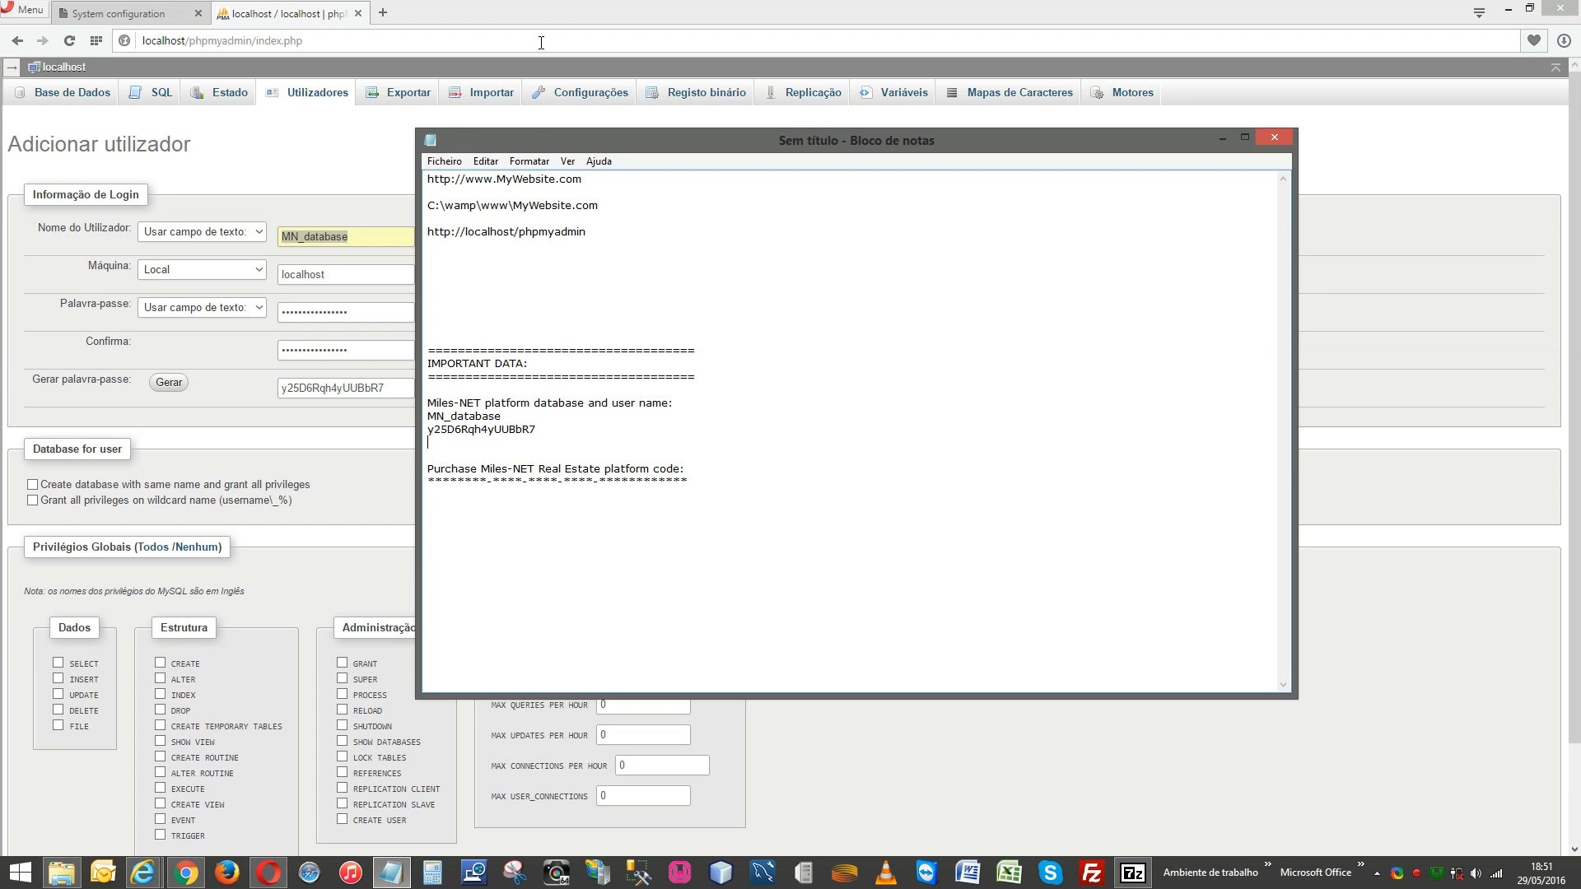
click(595, 6)
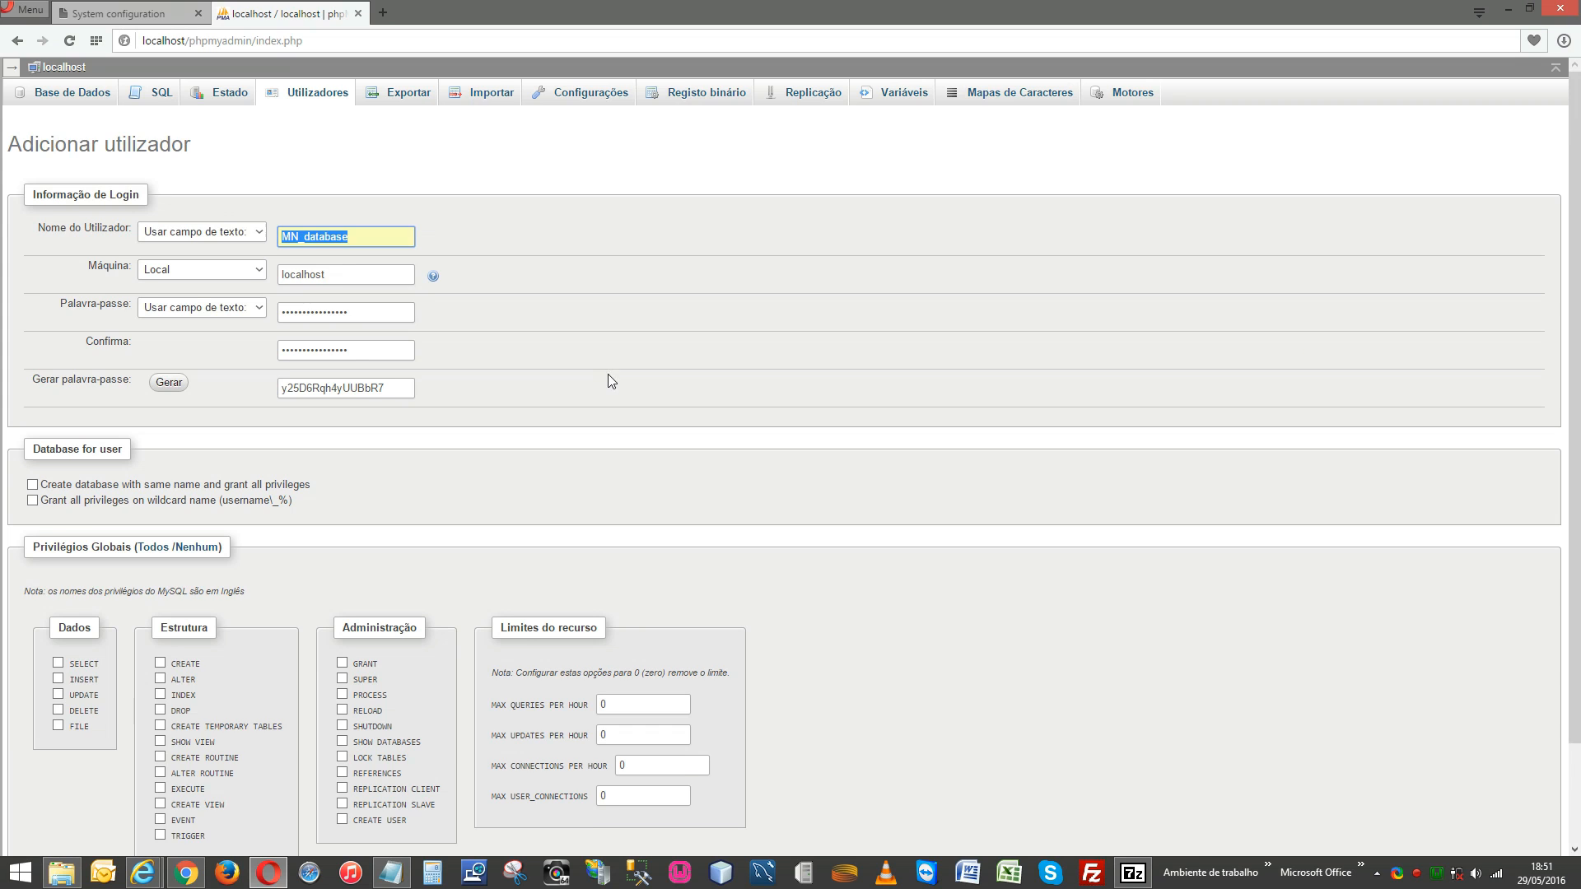
Create MN_database with a same-named database, wildcard database rights and all global privileges.
scroll(607, 373, down, 3)
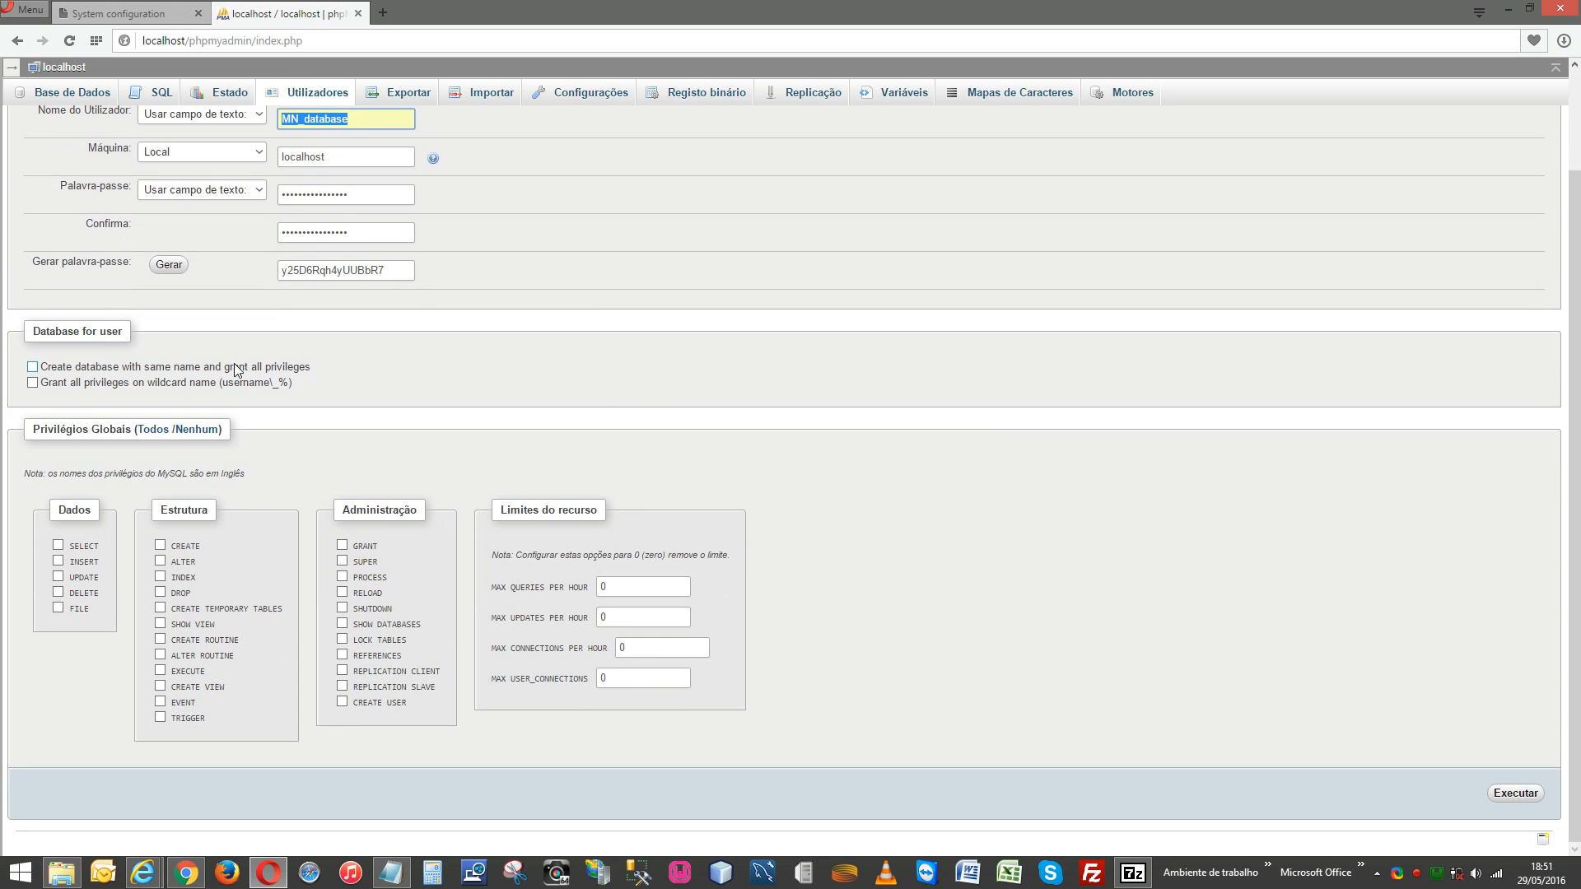
click(33, 367)
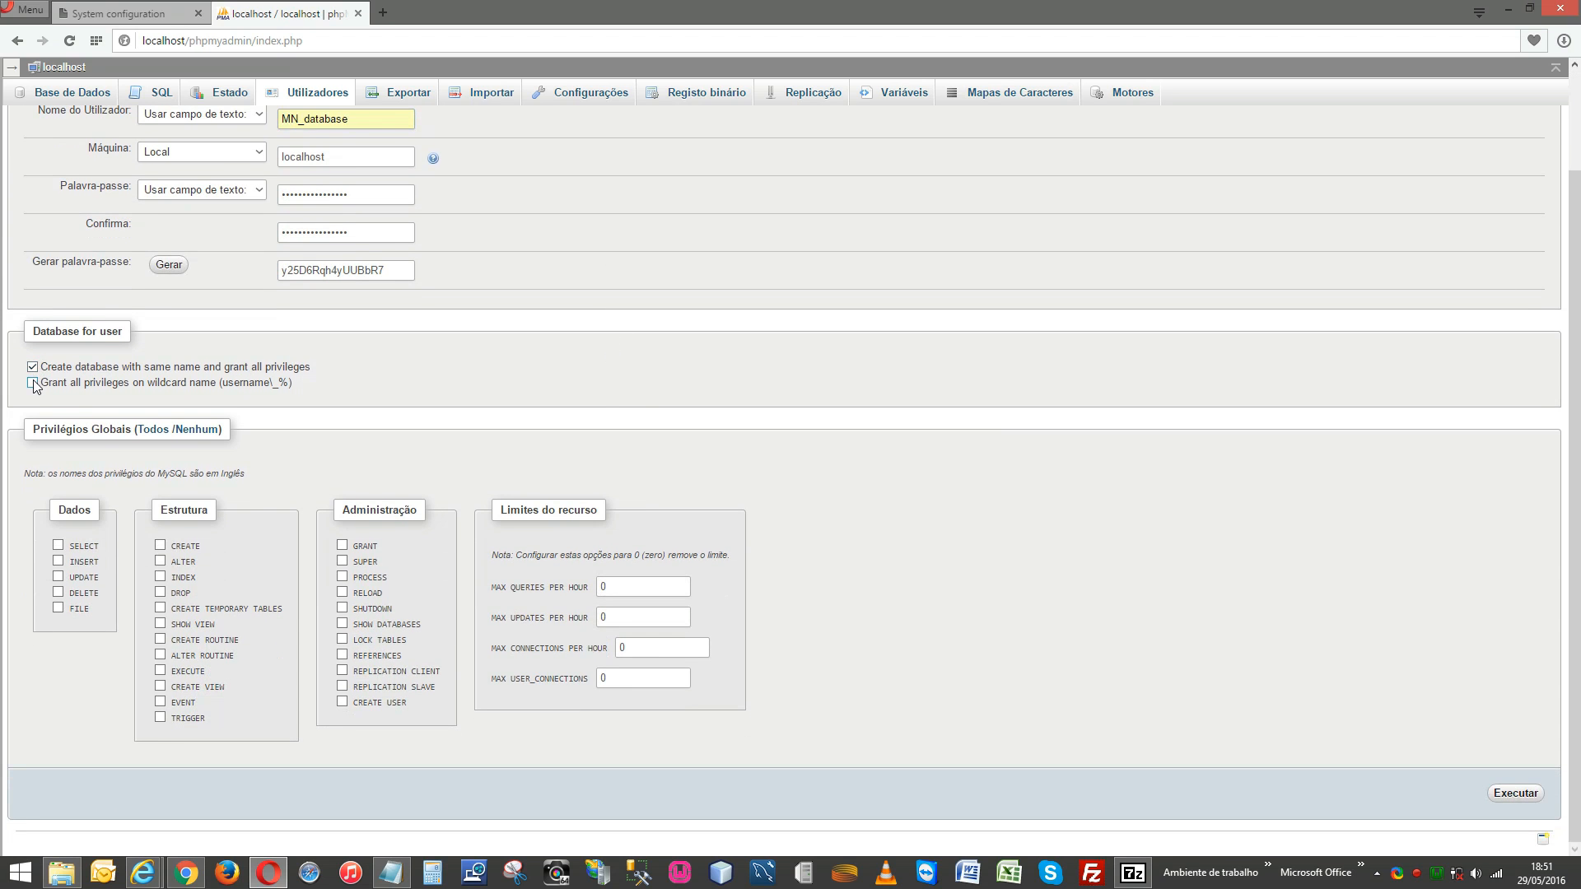
click(33, 382)
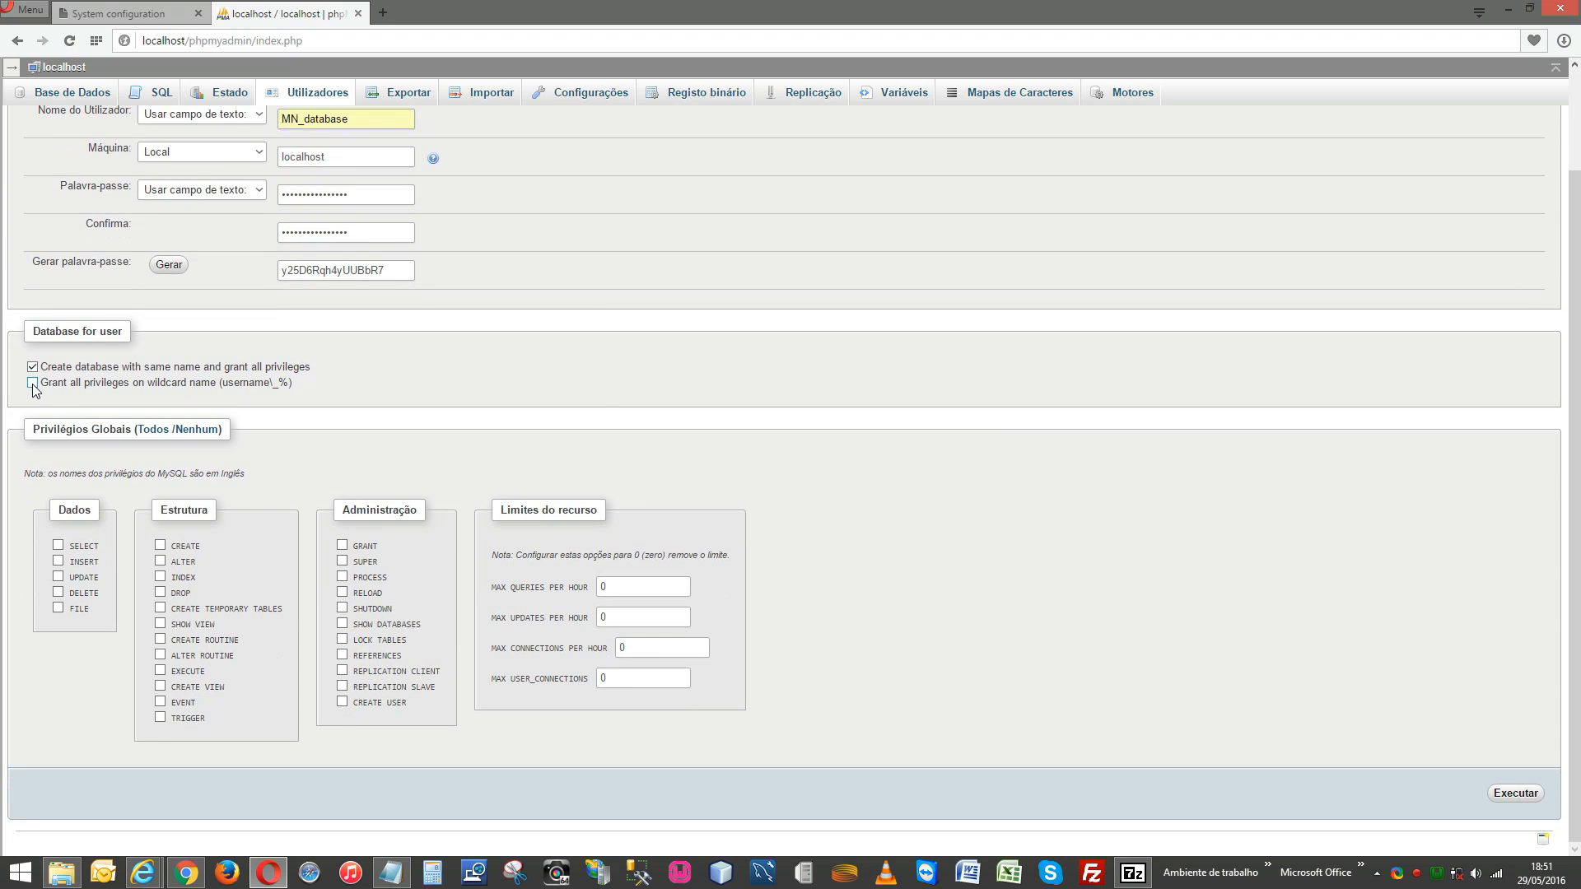
click(152, 429)
click(1524, 798)
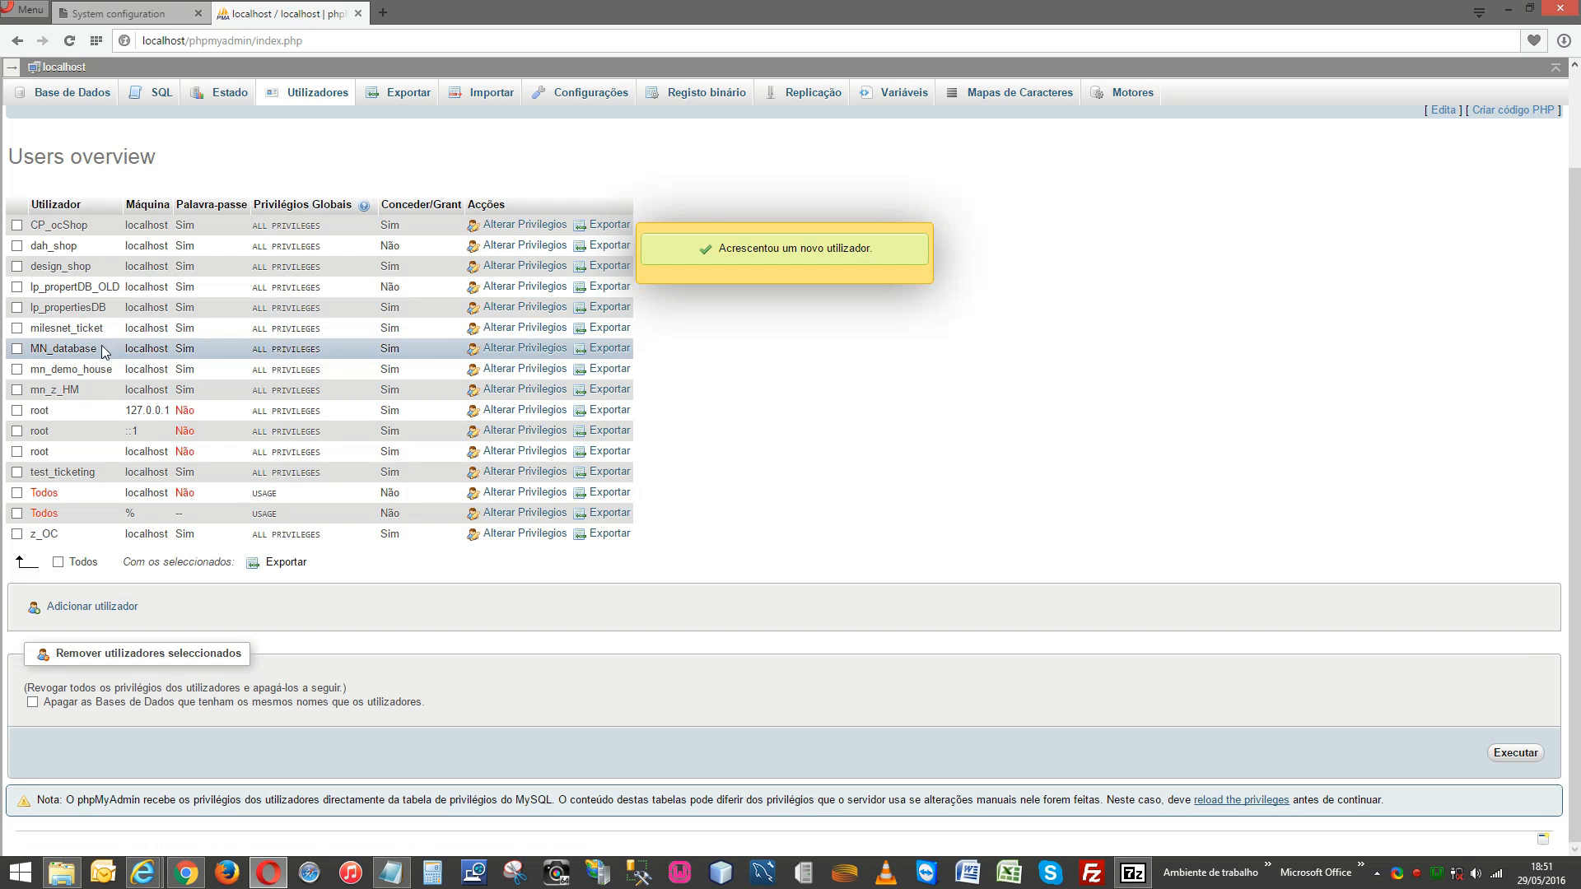
drag(100, 351, 34, 352)
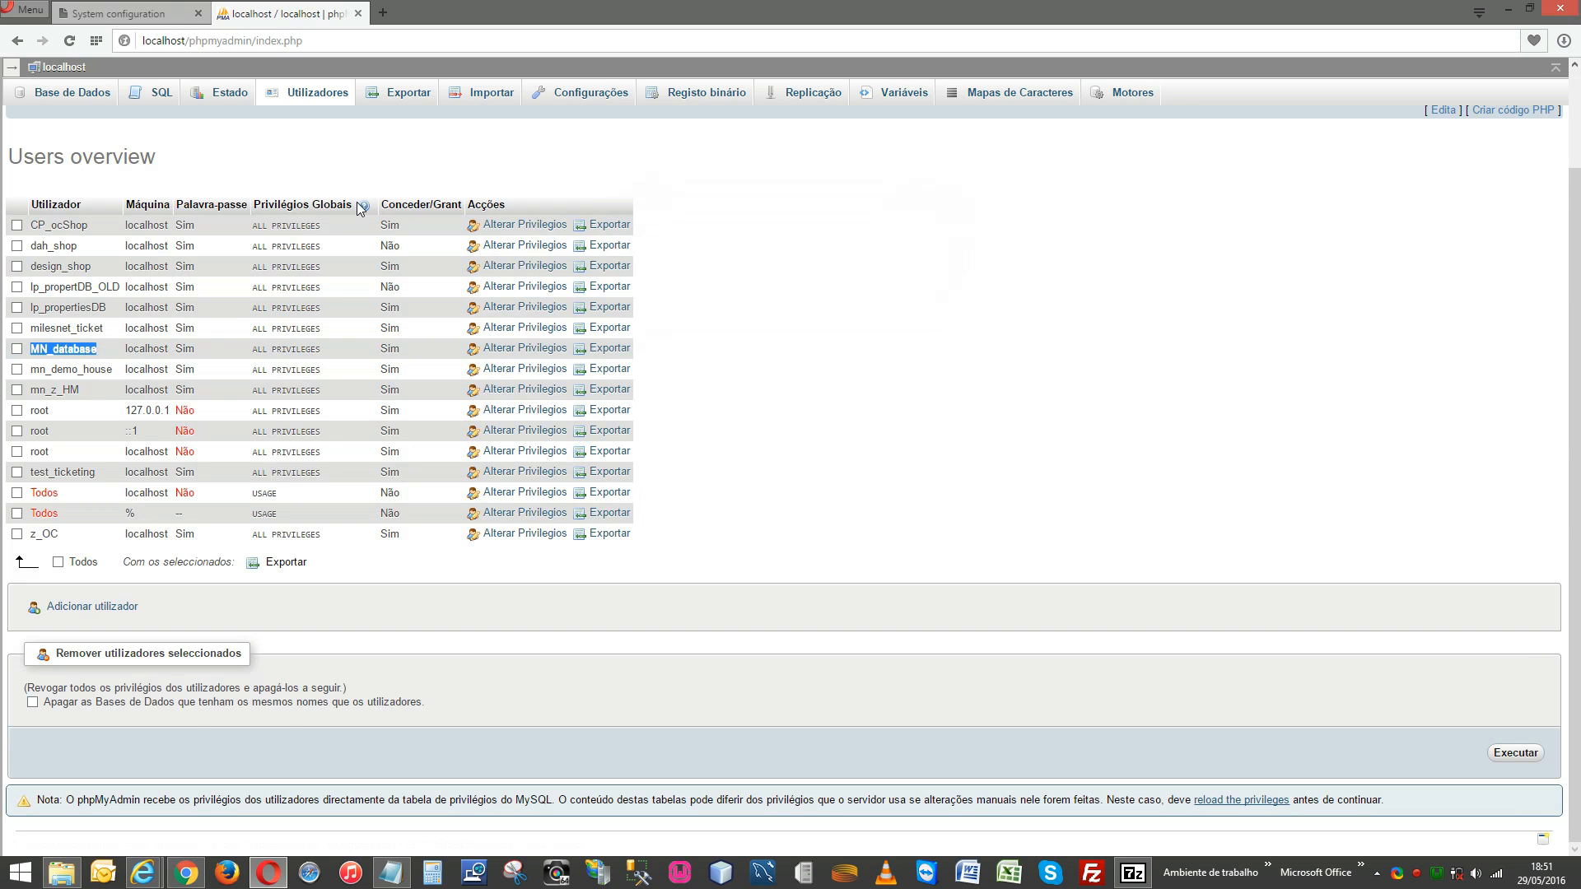
click(132, 13)
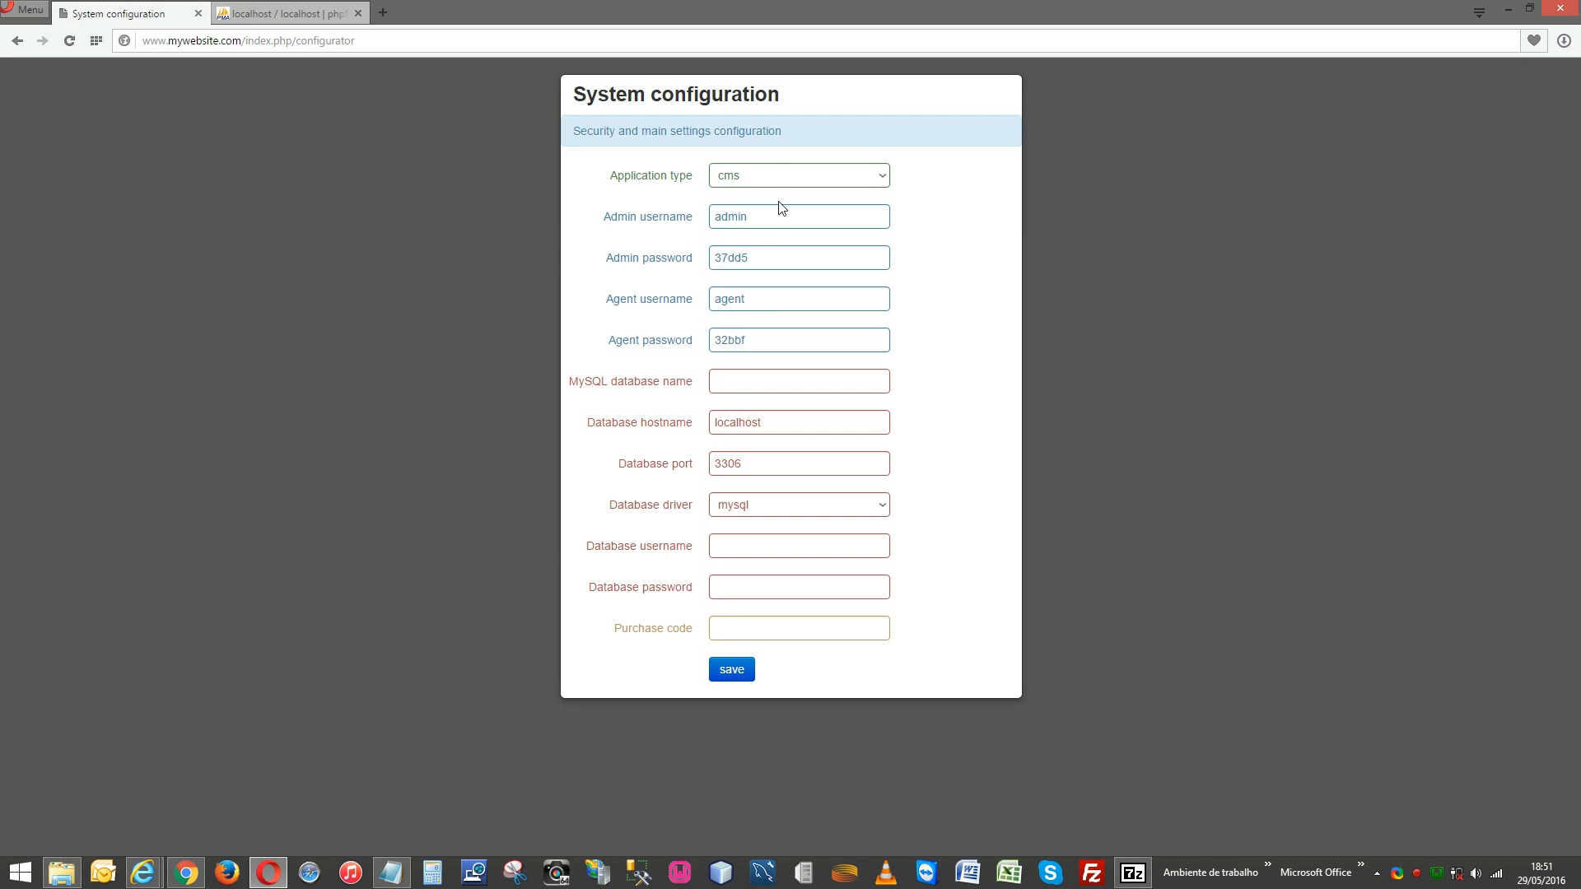
Overwrite the admin and agent passwords in the configurator with new values.
double_click(735, 254)
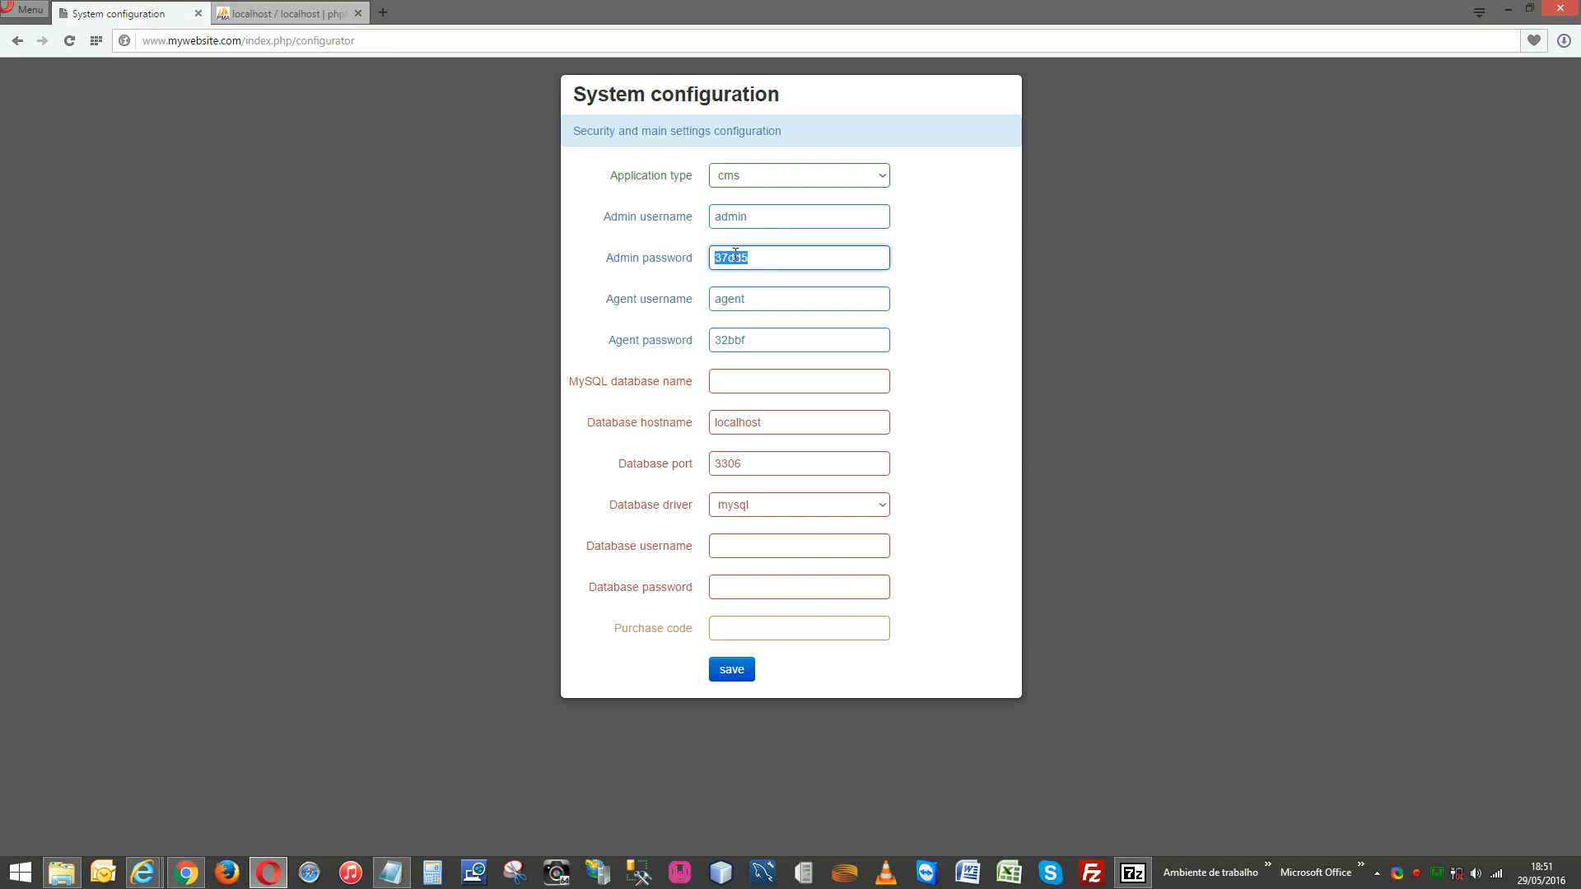
text(admin)
key(Tab)
key(Tab)
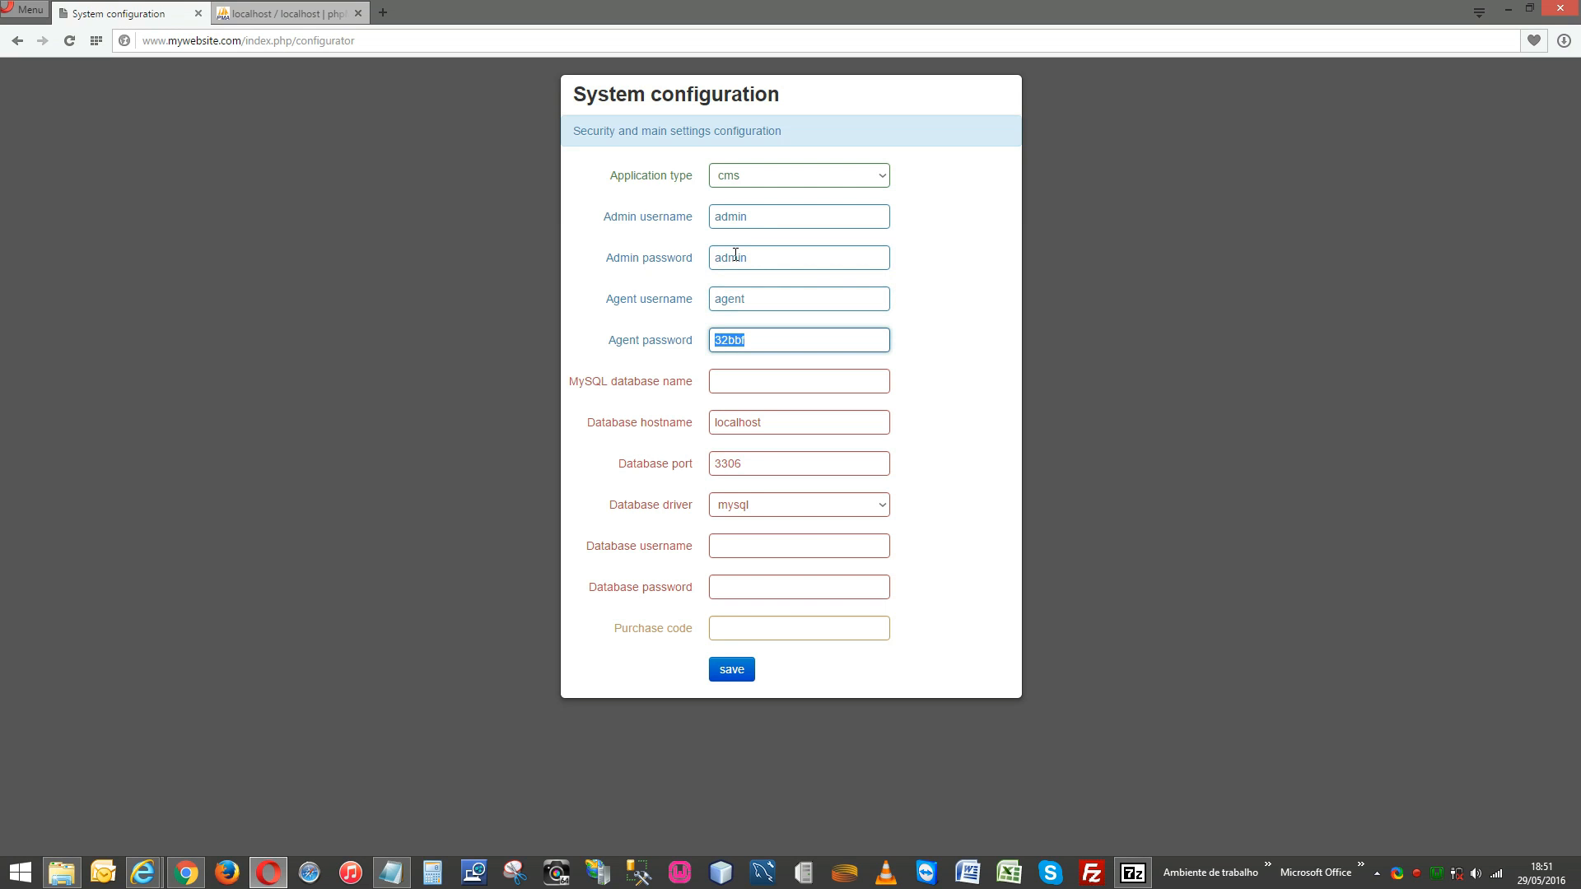
text(agent)
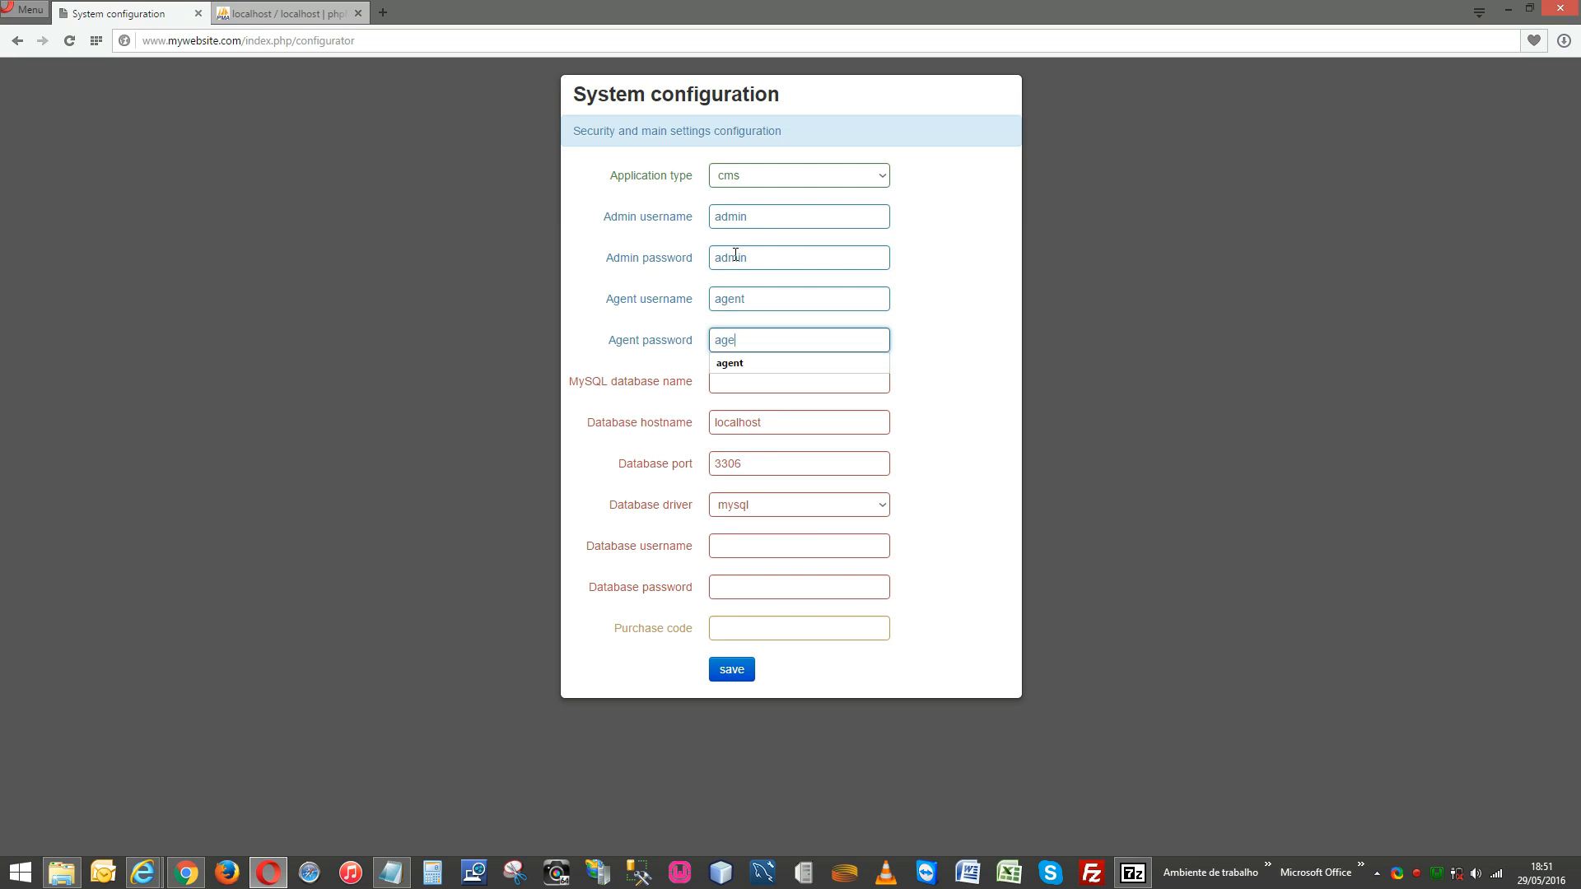
key(Tab)
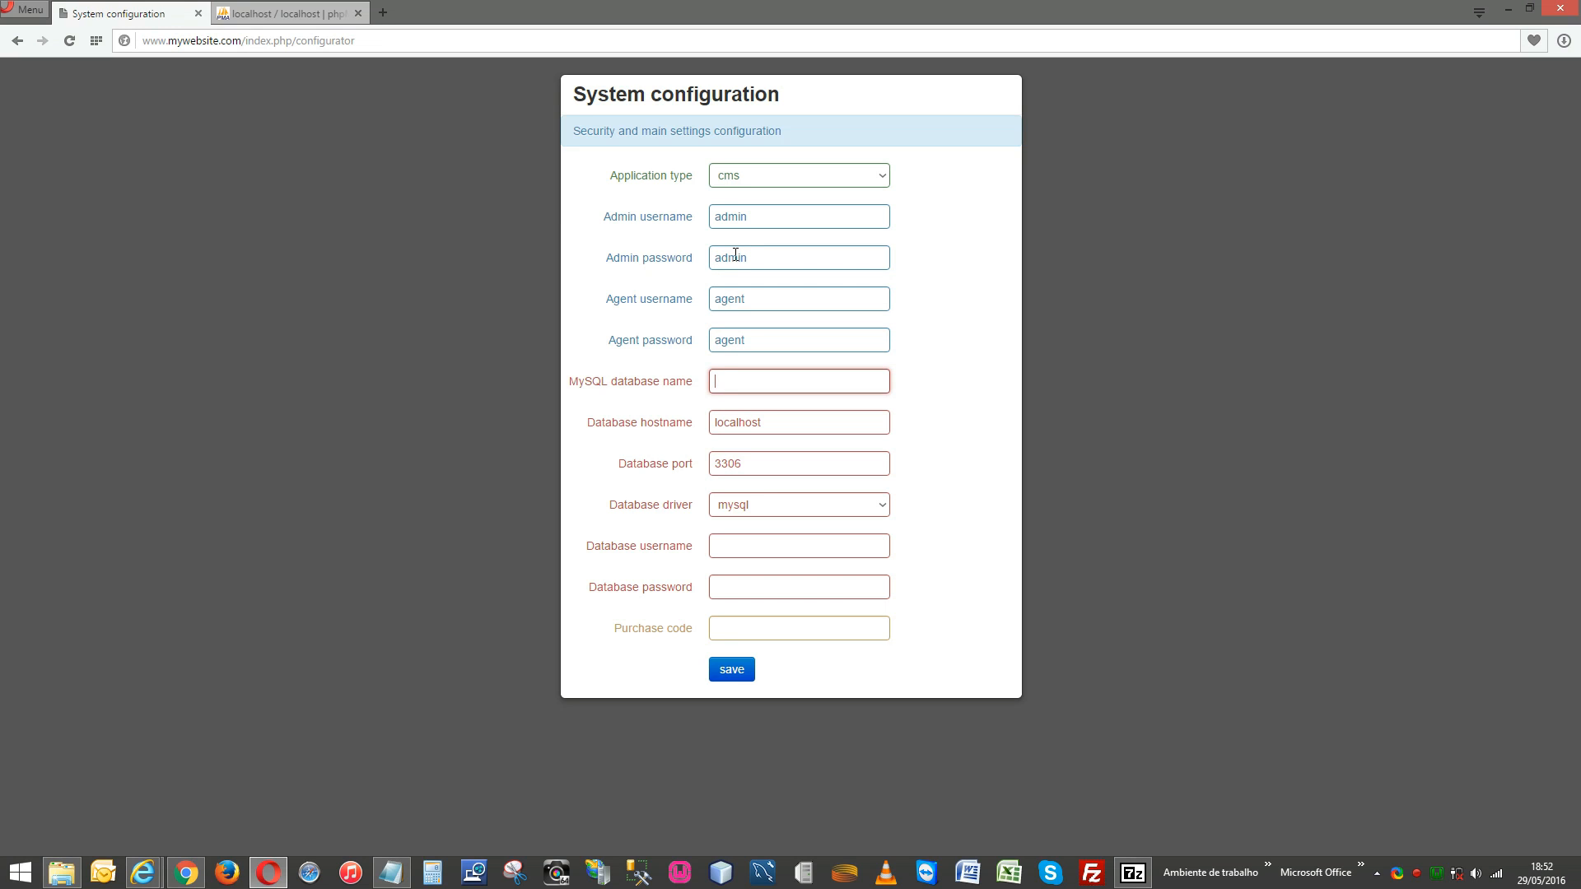
Enter MN_database from the notes as the MySQL database name.
key(alt+Tab)
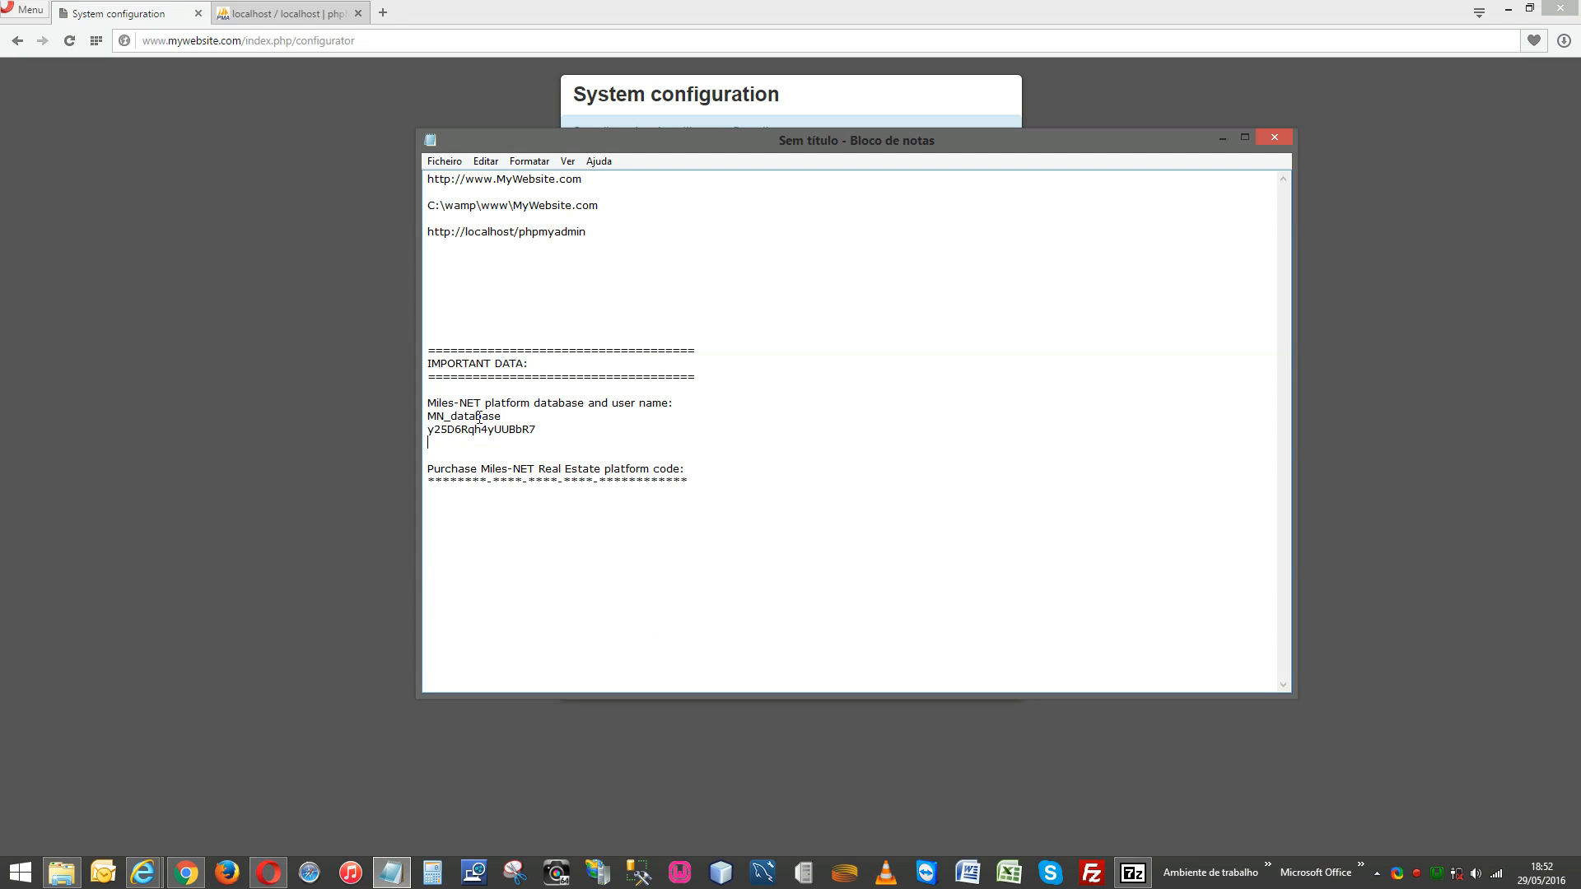
double_click(479, 418)
key(ctrl+c)
key(alt+Tab)
text(MN_database)
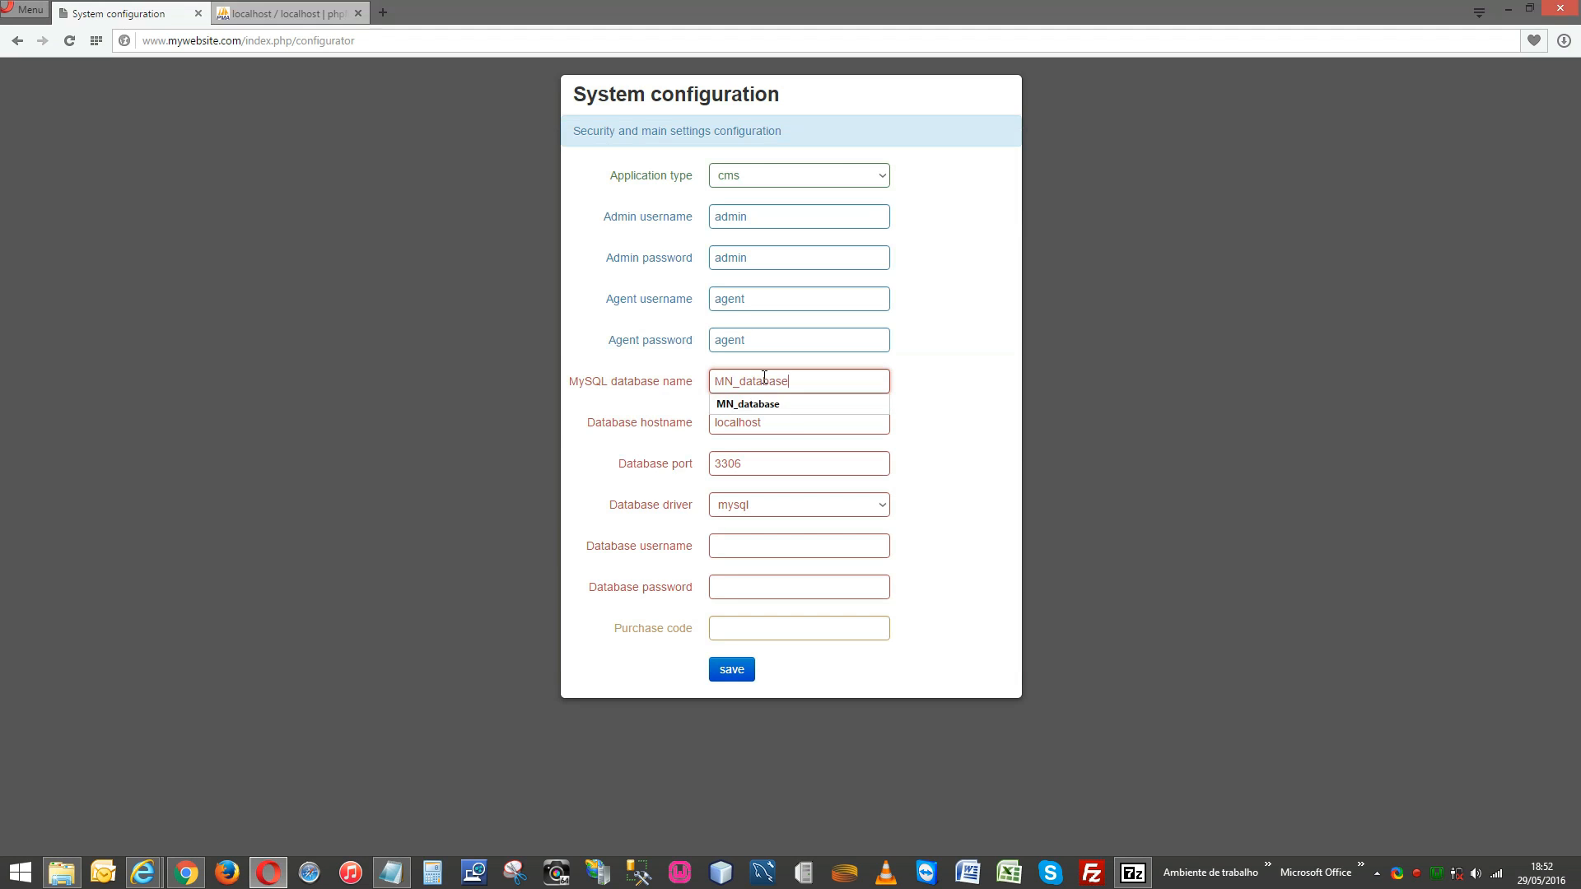
click(818, 433)
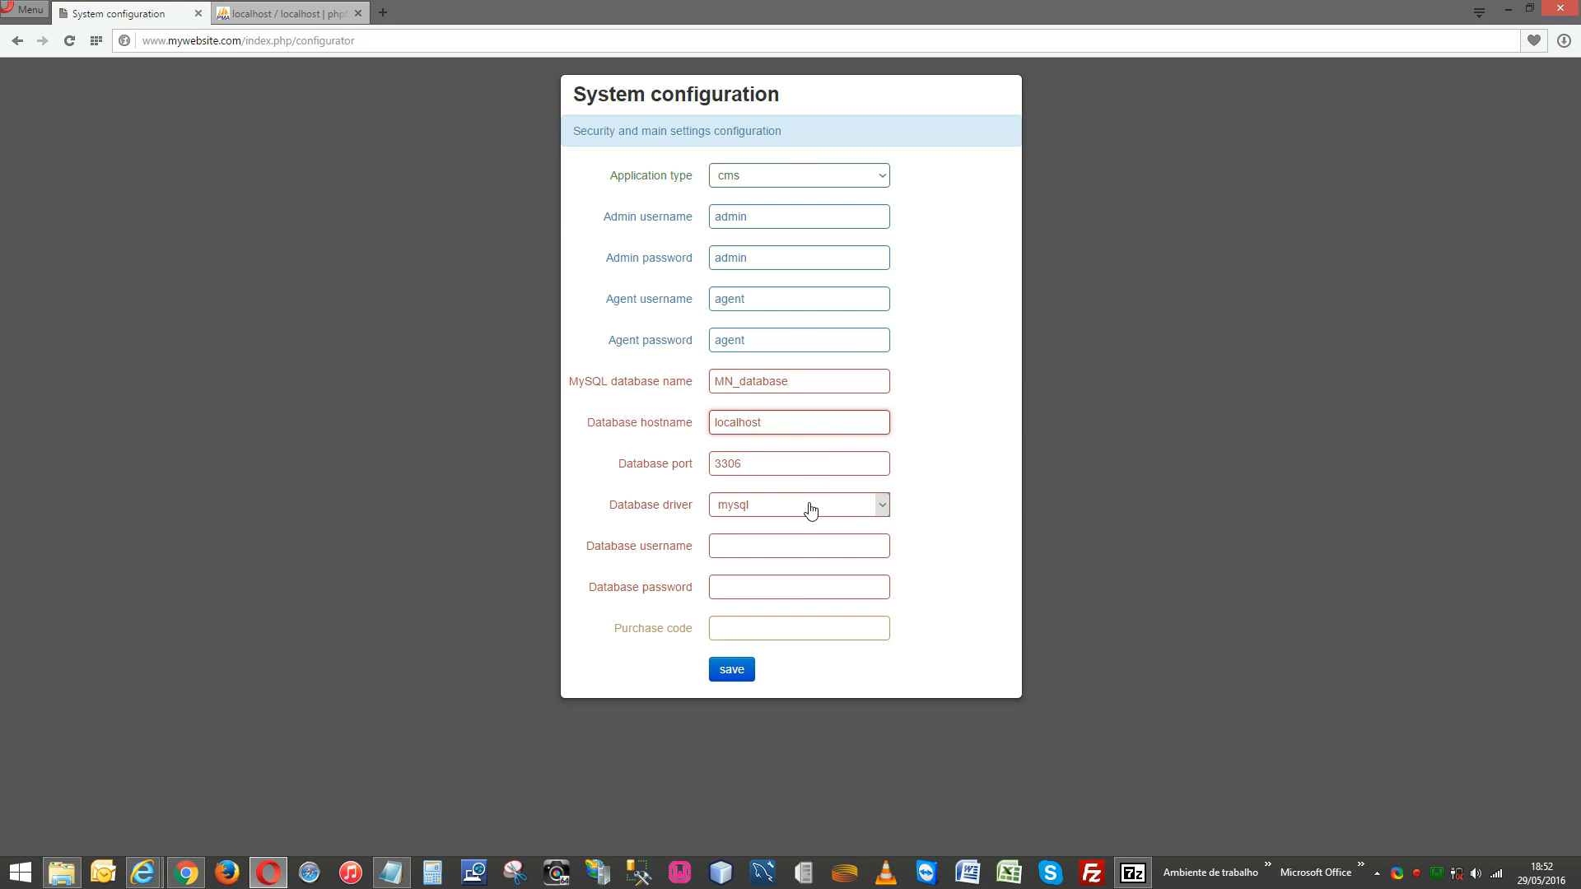
Paste MN_database as the database username and copy the database password from the notes.
click(779, 535)
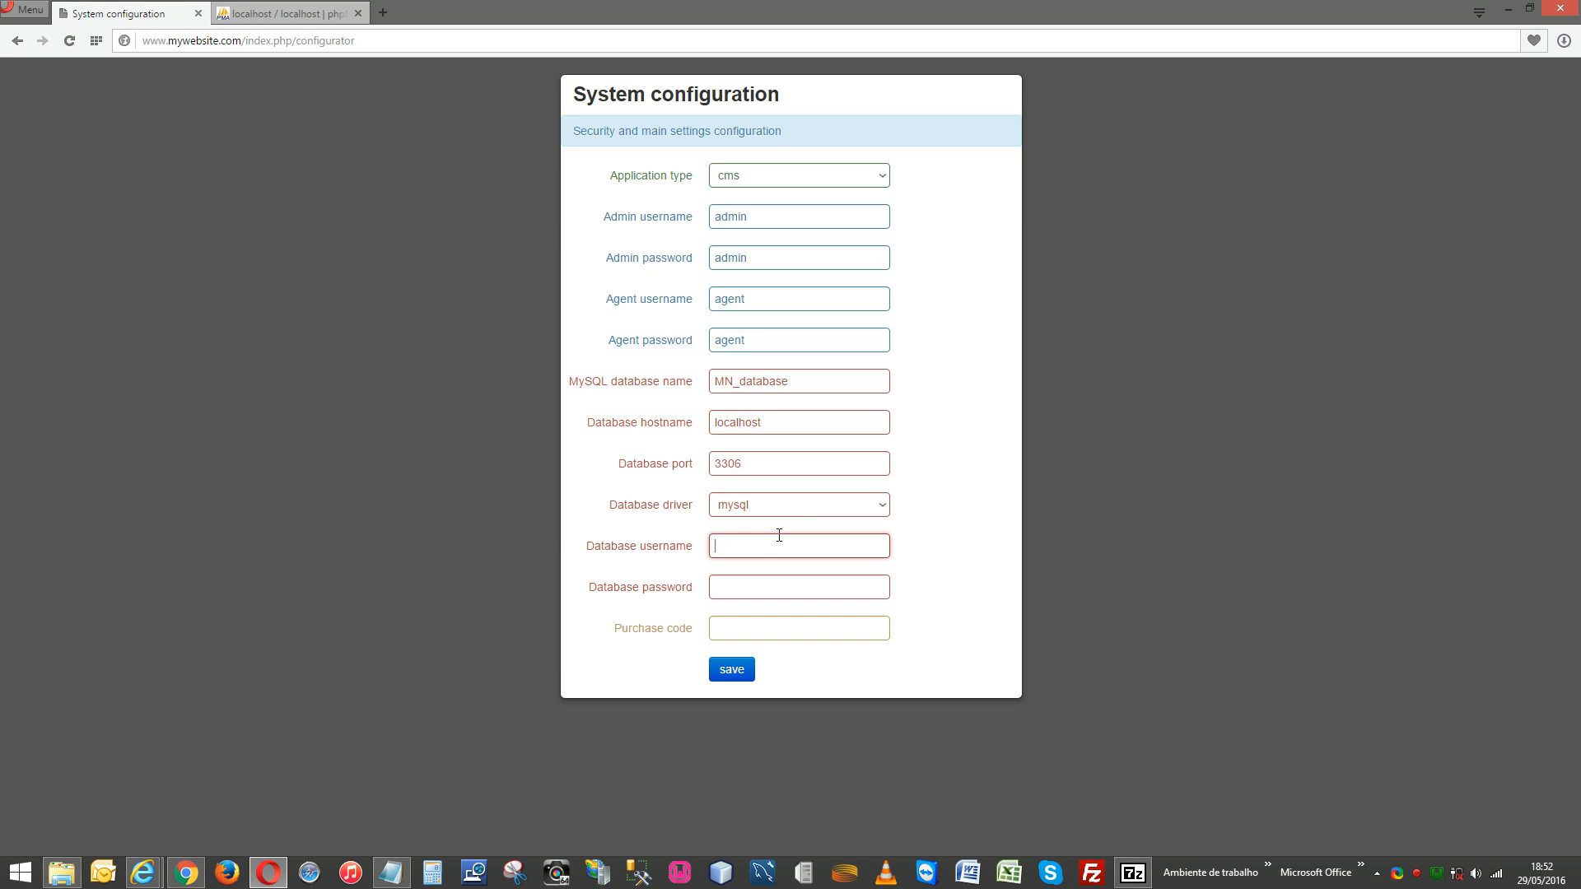
key(ctrl+v)
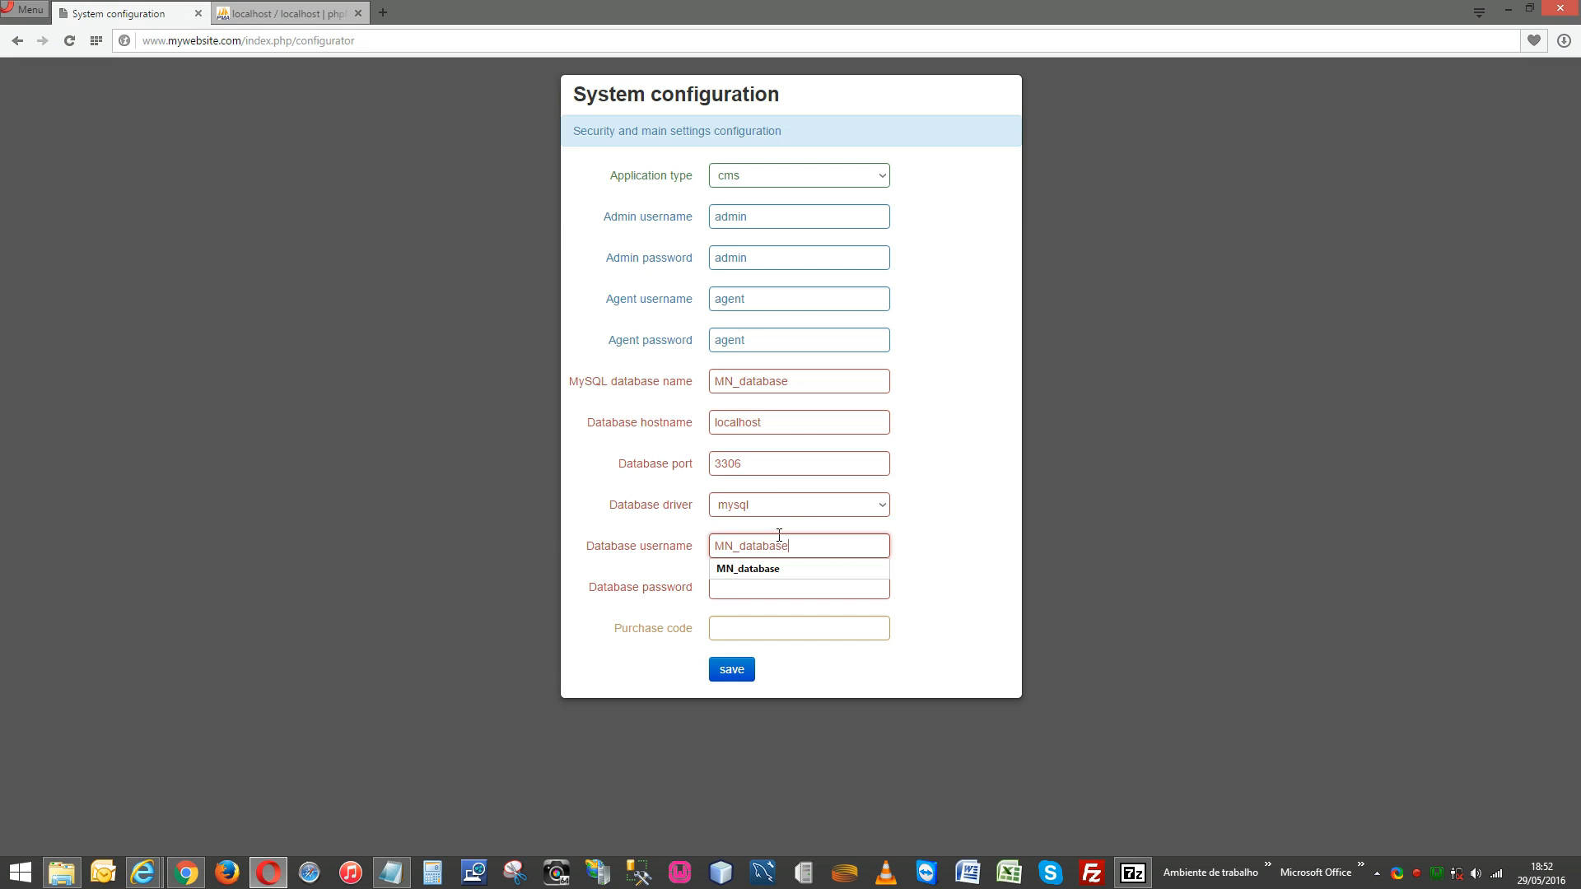
click(950, 554)
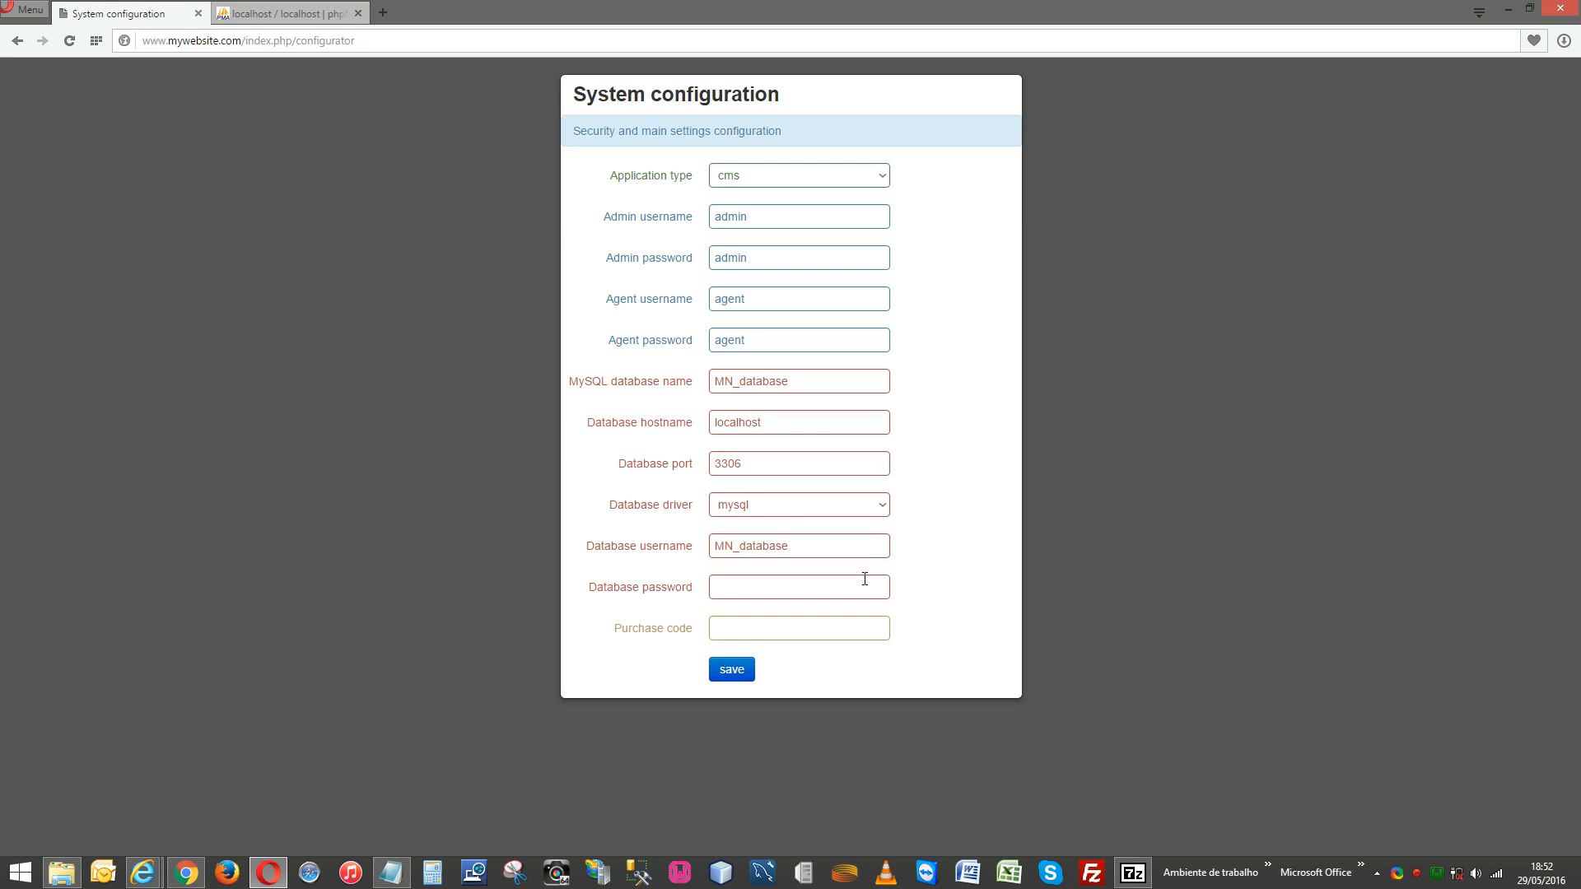
key(alt+Tab)
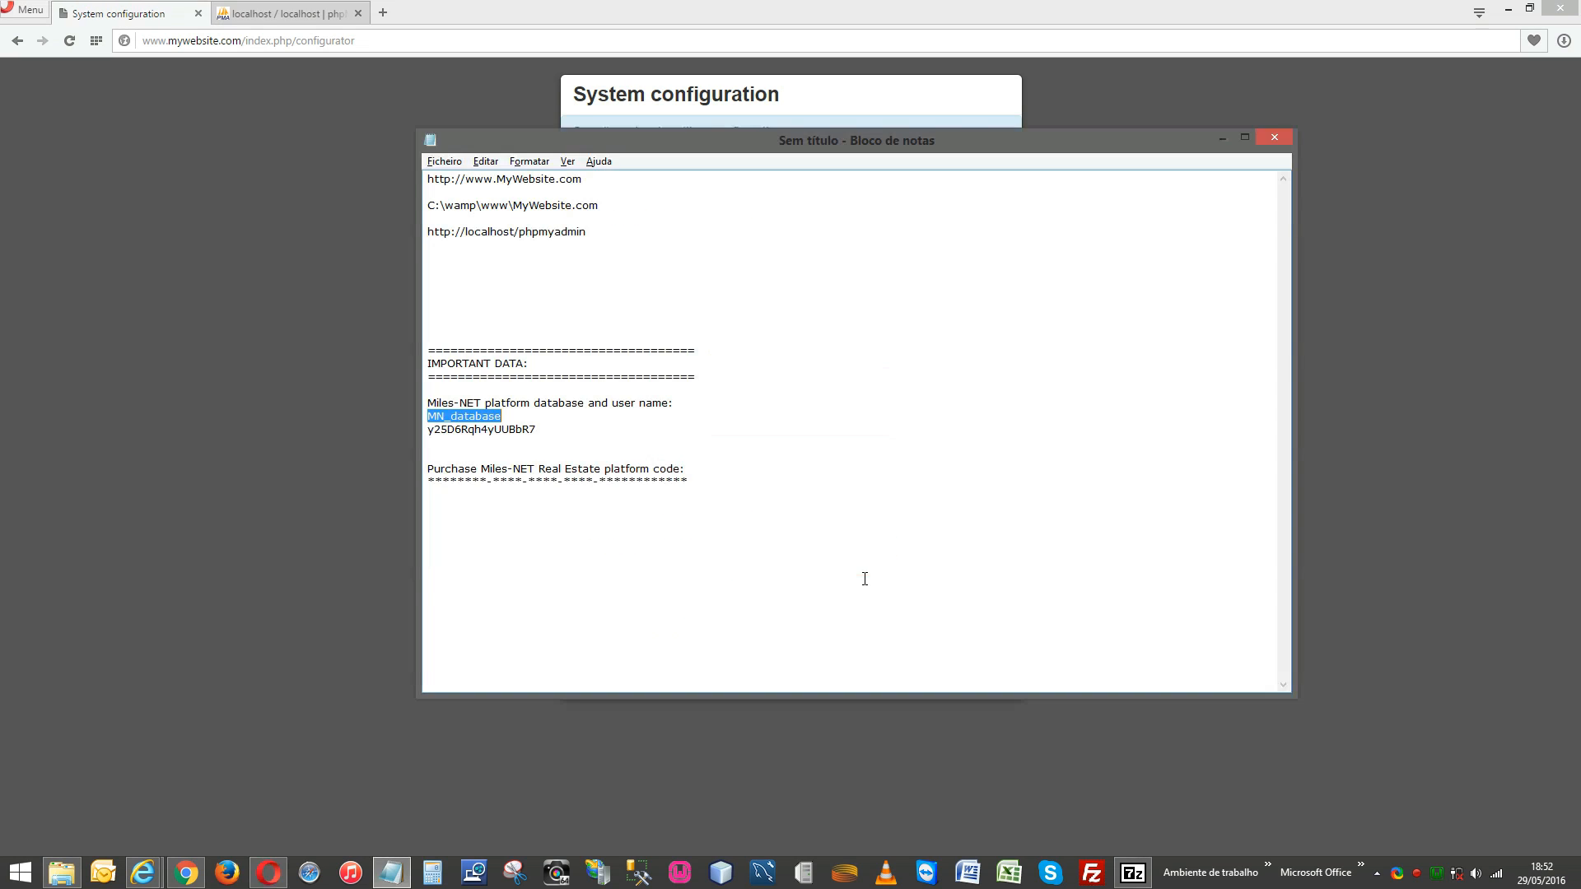
double_click(512, 431)
key(alt+Tab)
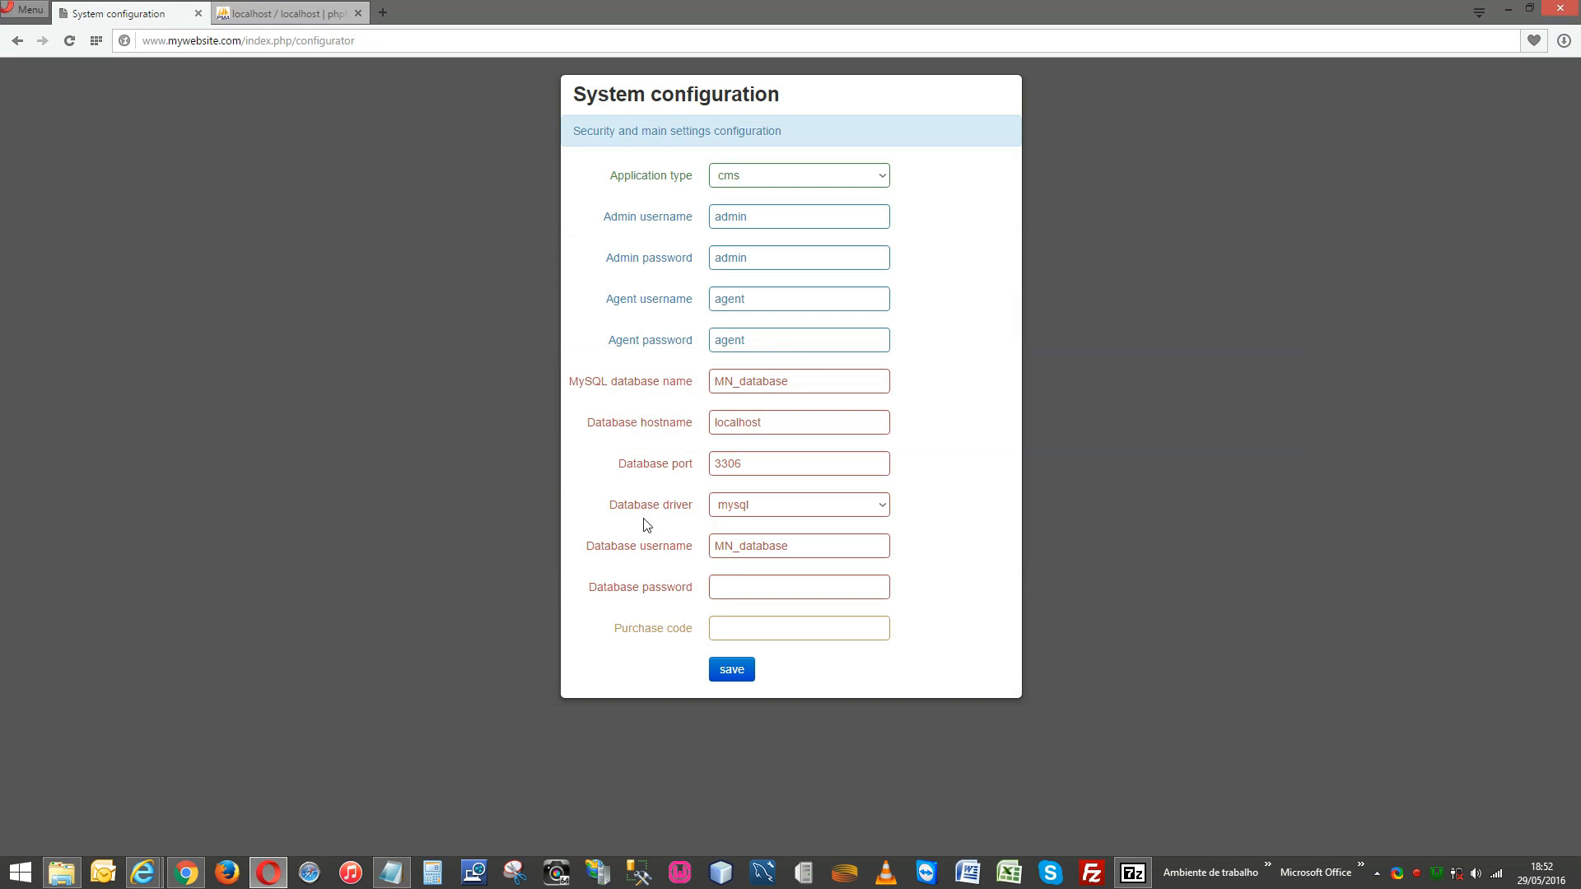
Paste the copied database password into Database password and save the system configuration.
click(734, 584)
key(ctrl+v)
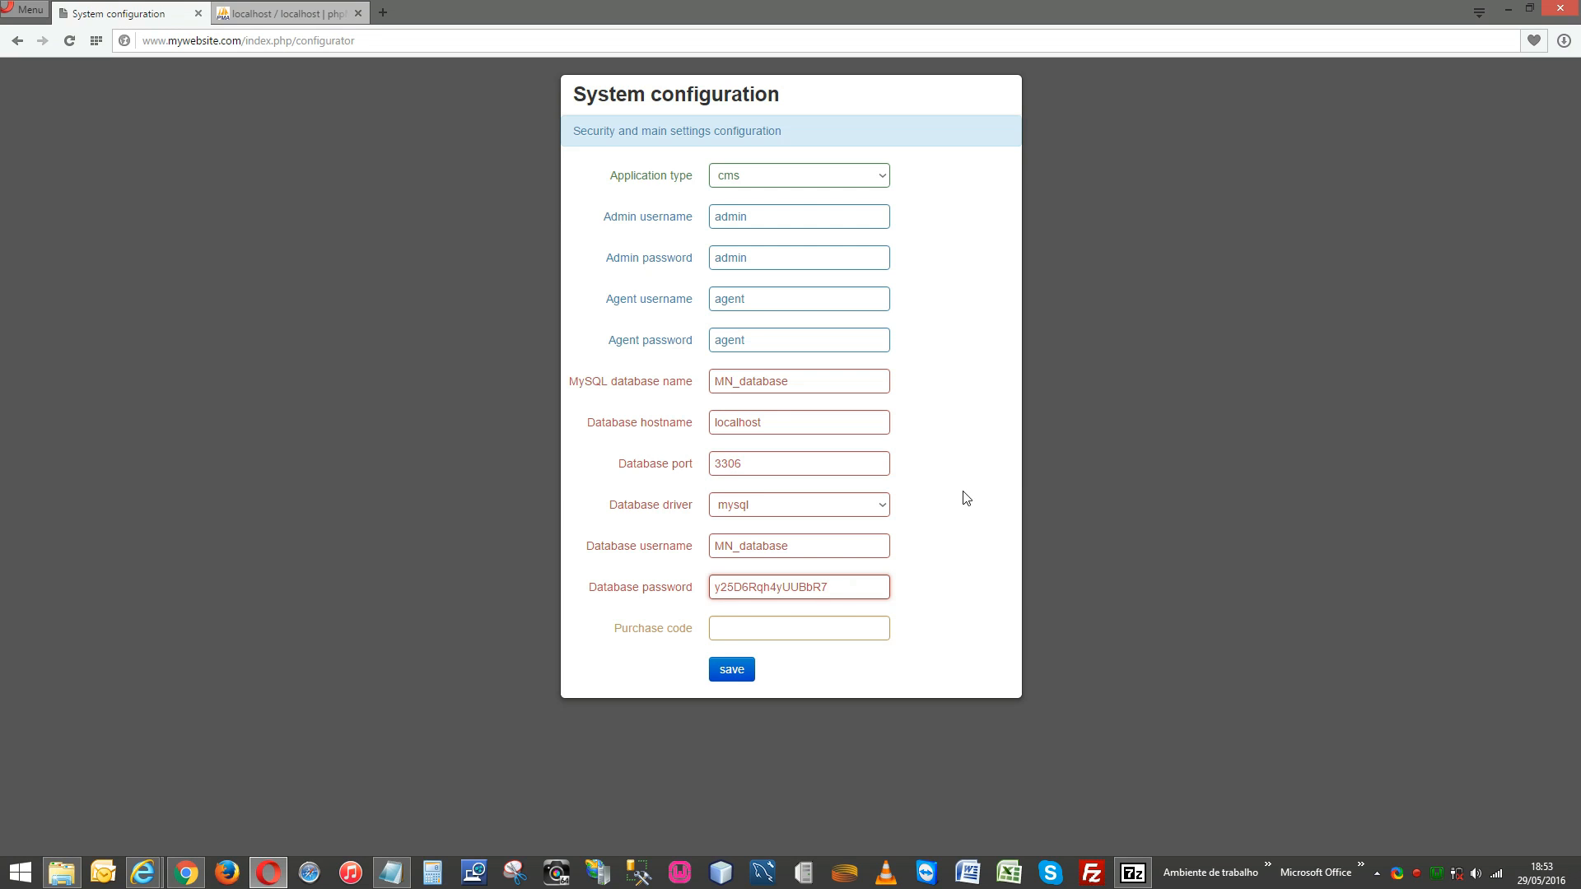
click(825, 624)
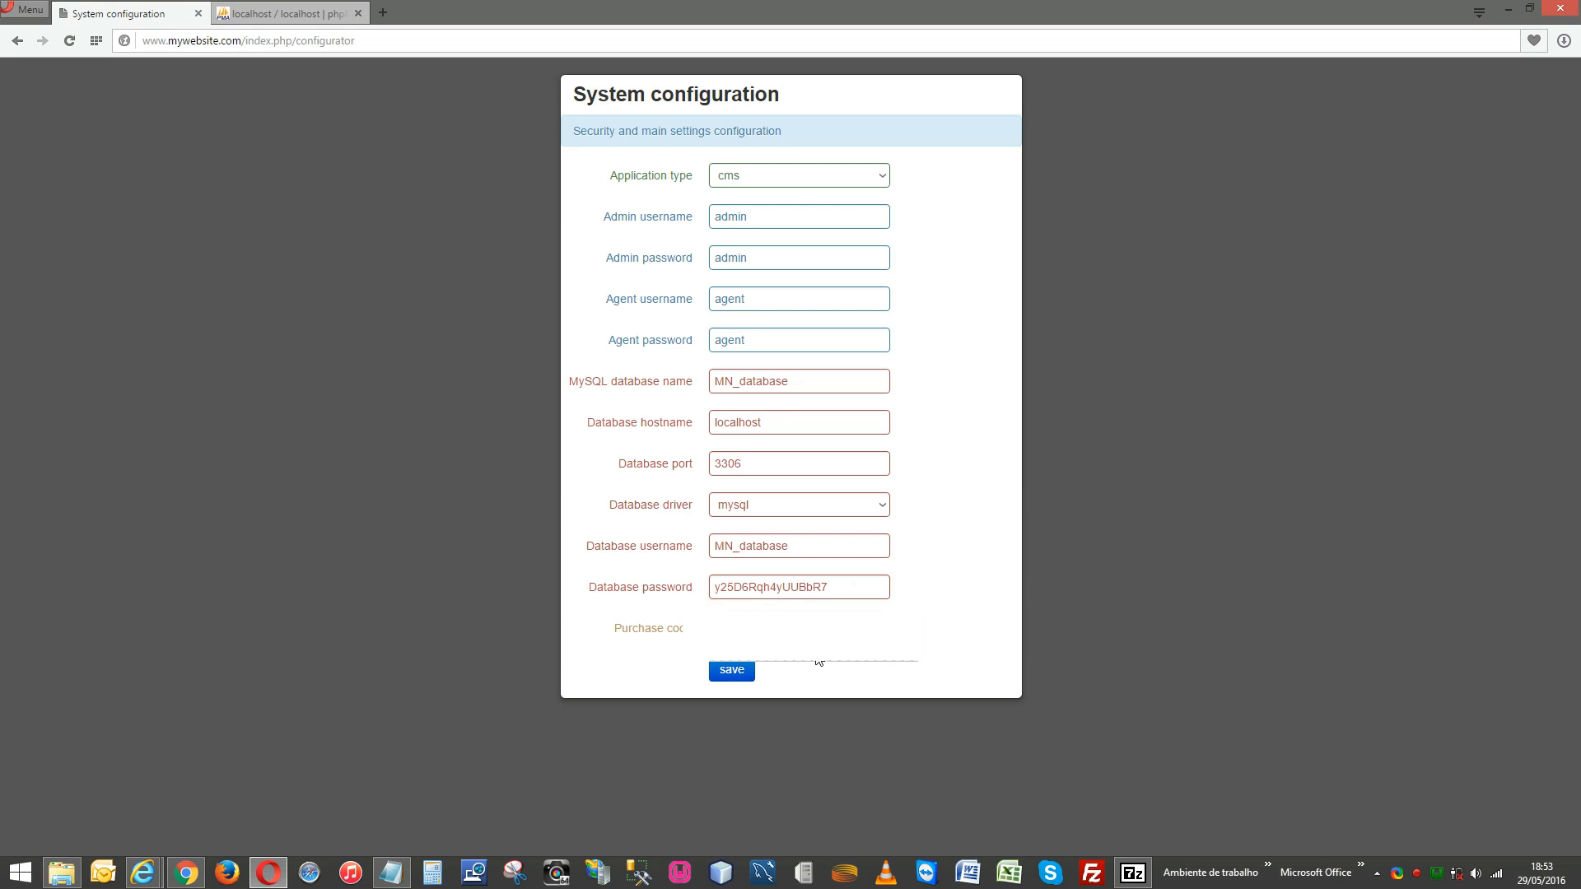
click(730, 673)
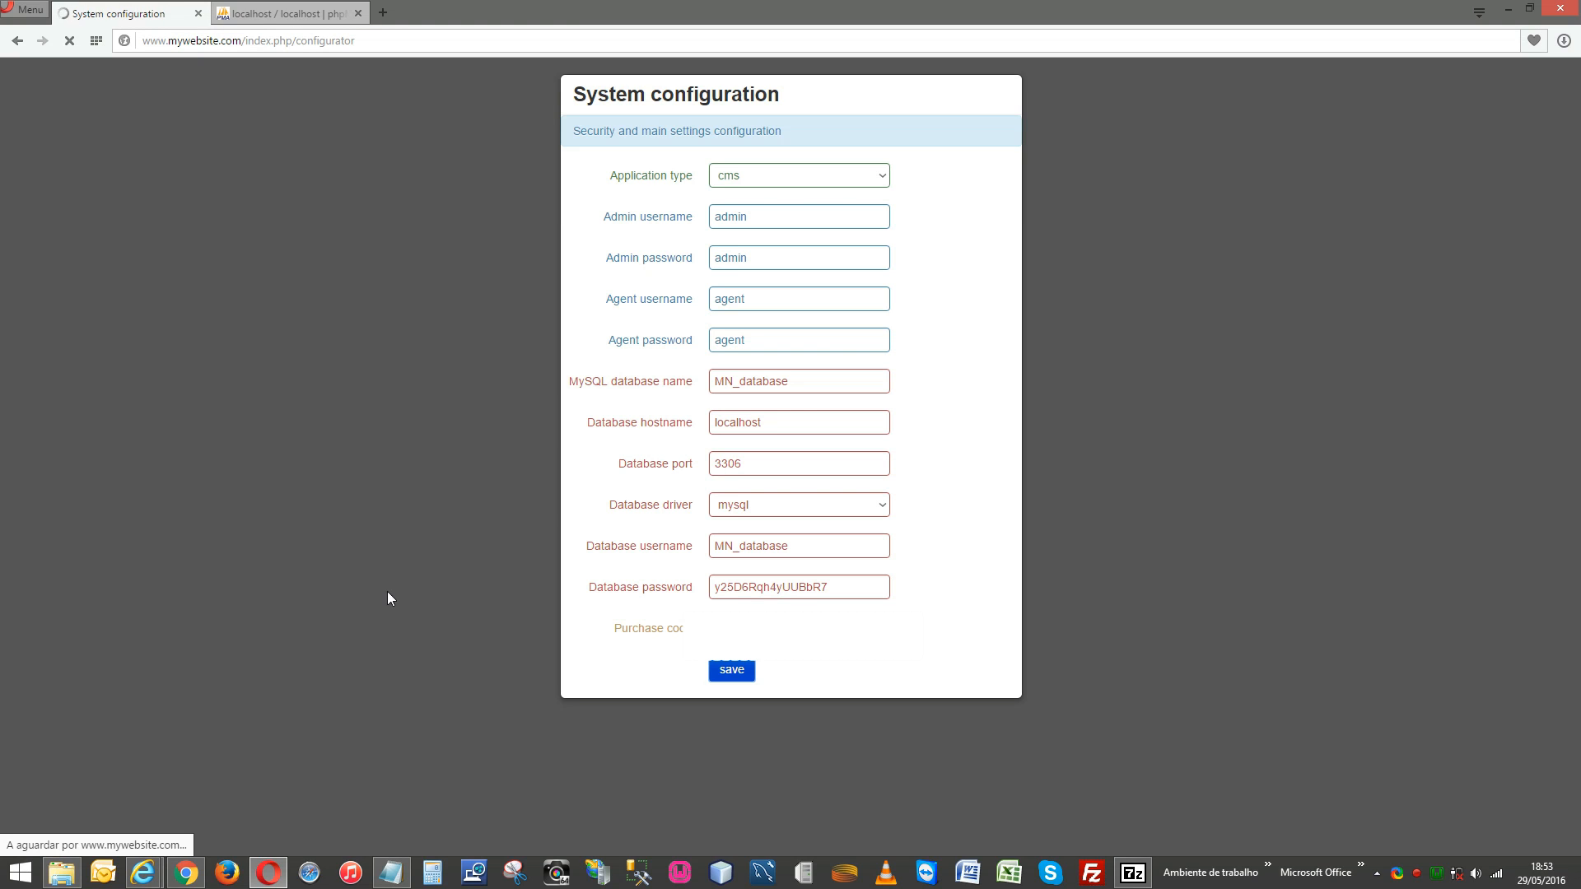
Open the Homepage link in a new tab to view the Miles-HOUSE real estate homepage.
click(267, 872)
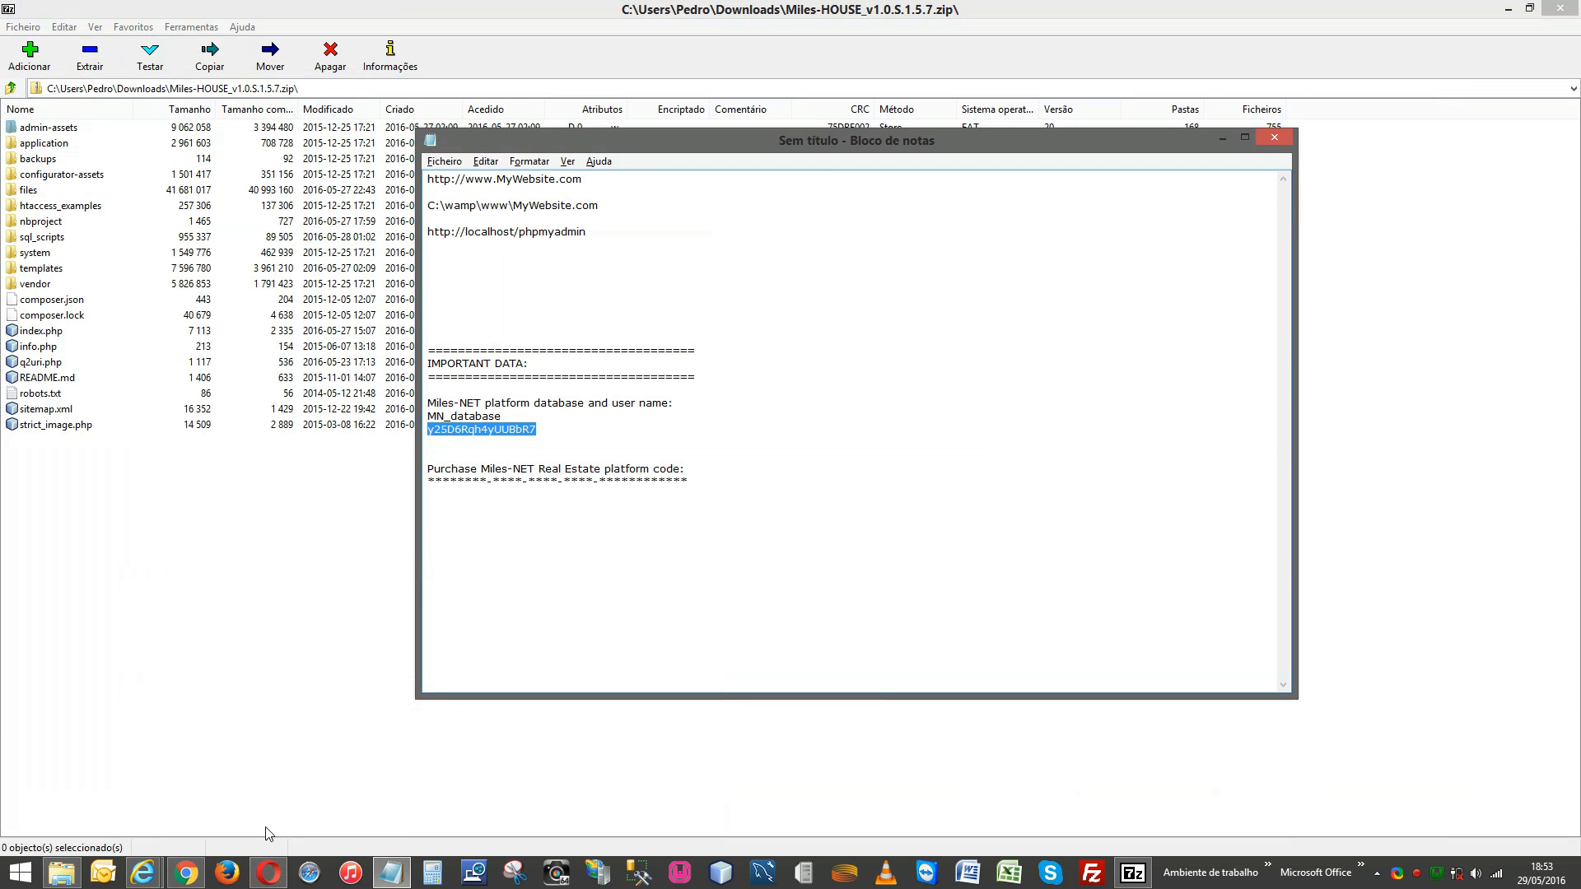
click(267, 873)
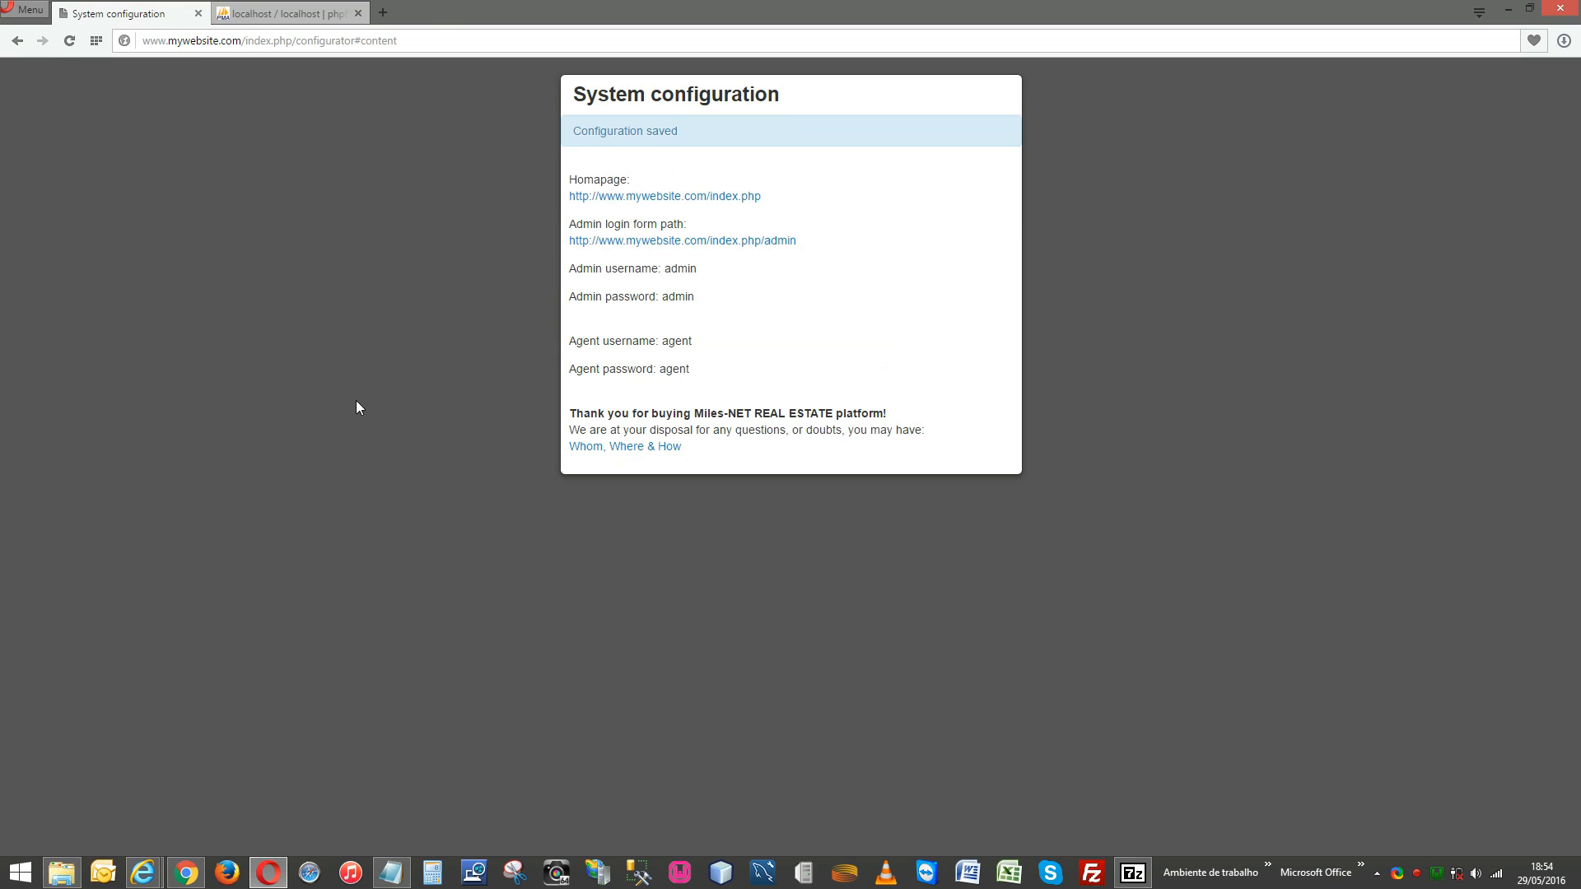
right_click(689, 201)
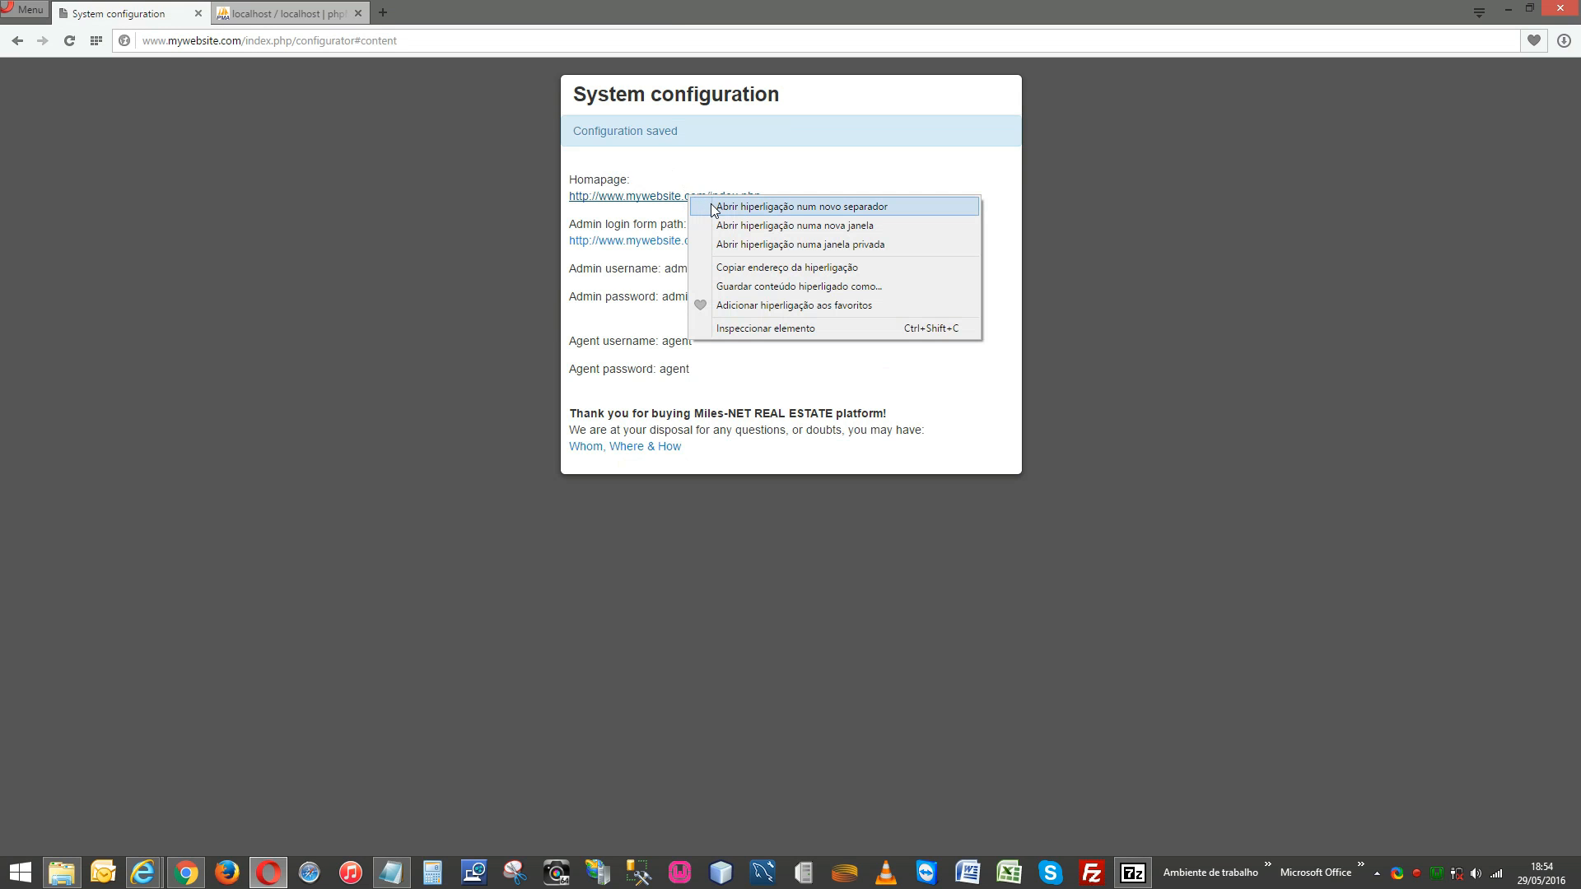
click(713, 211)
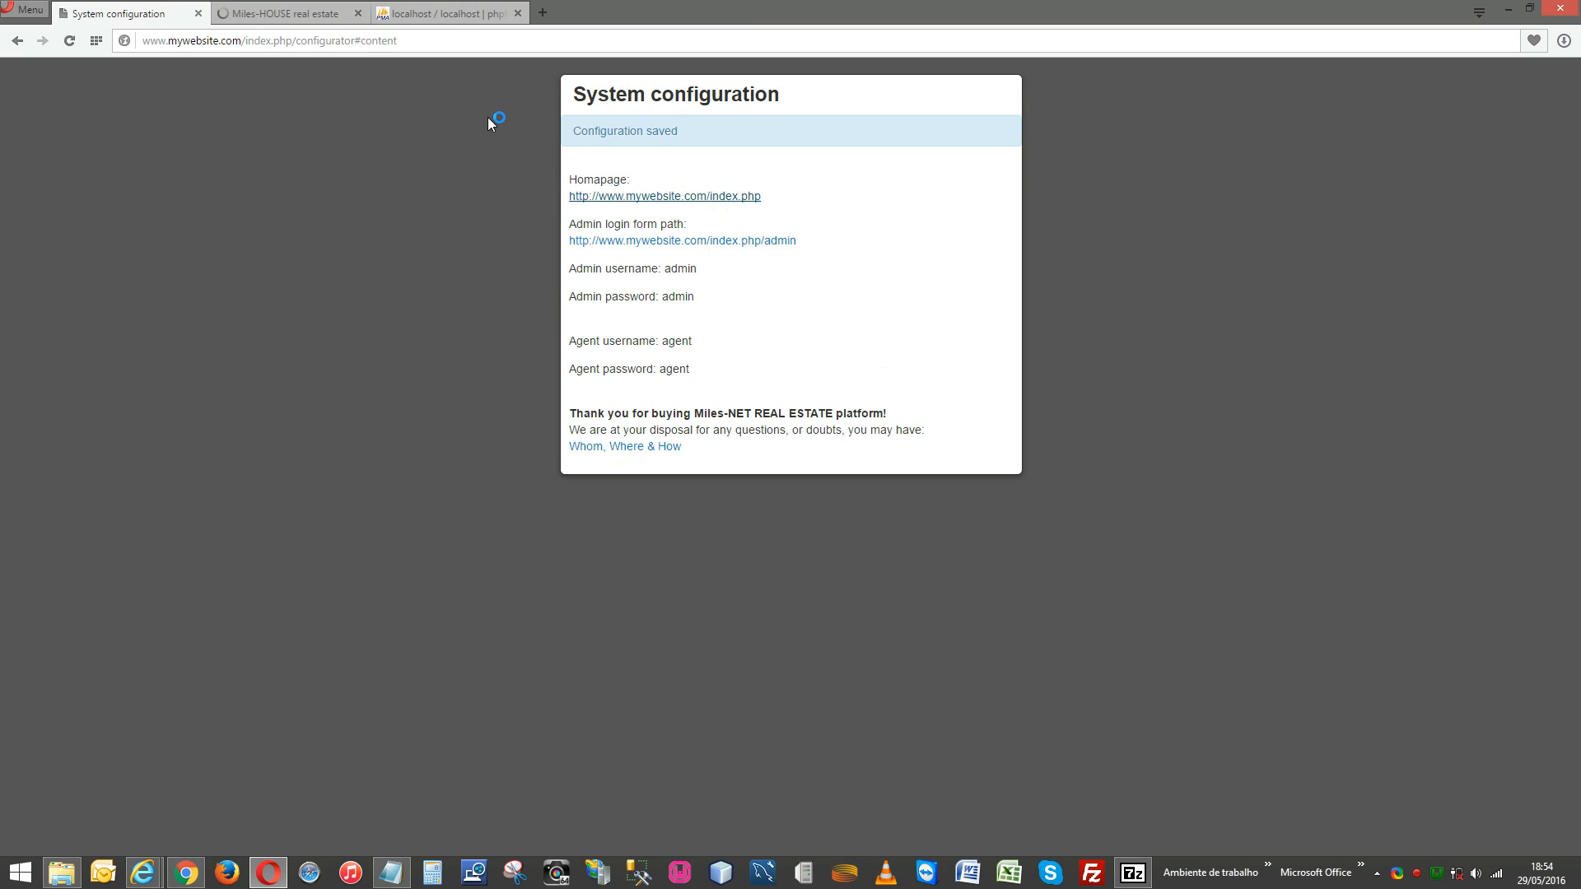
click(306, 13)
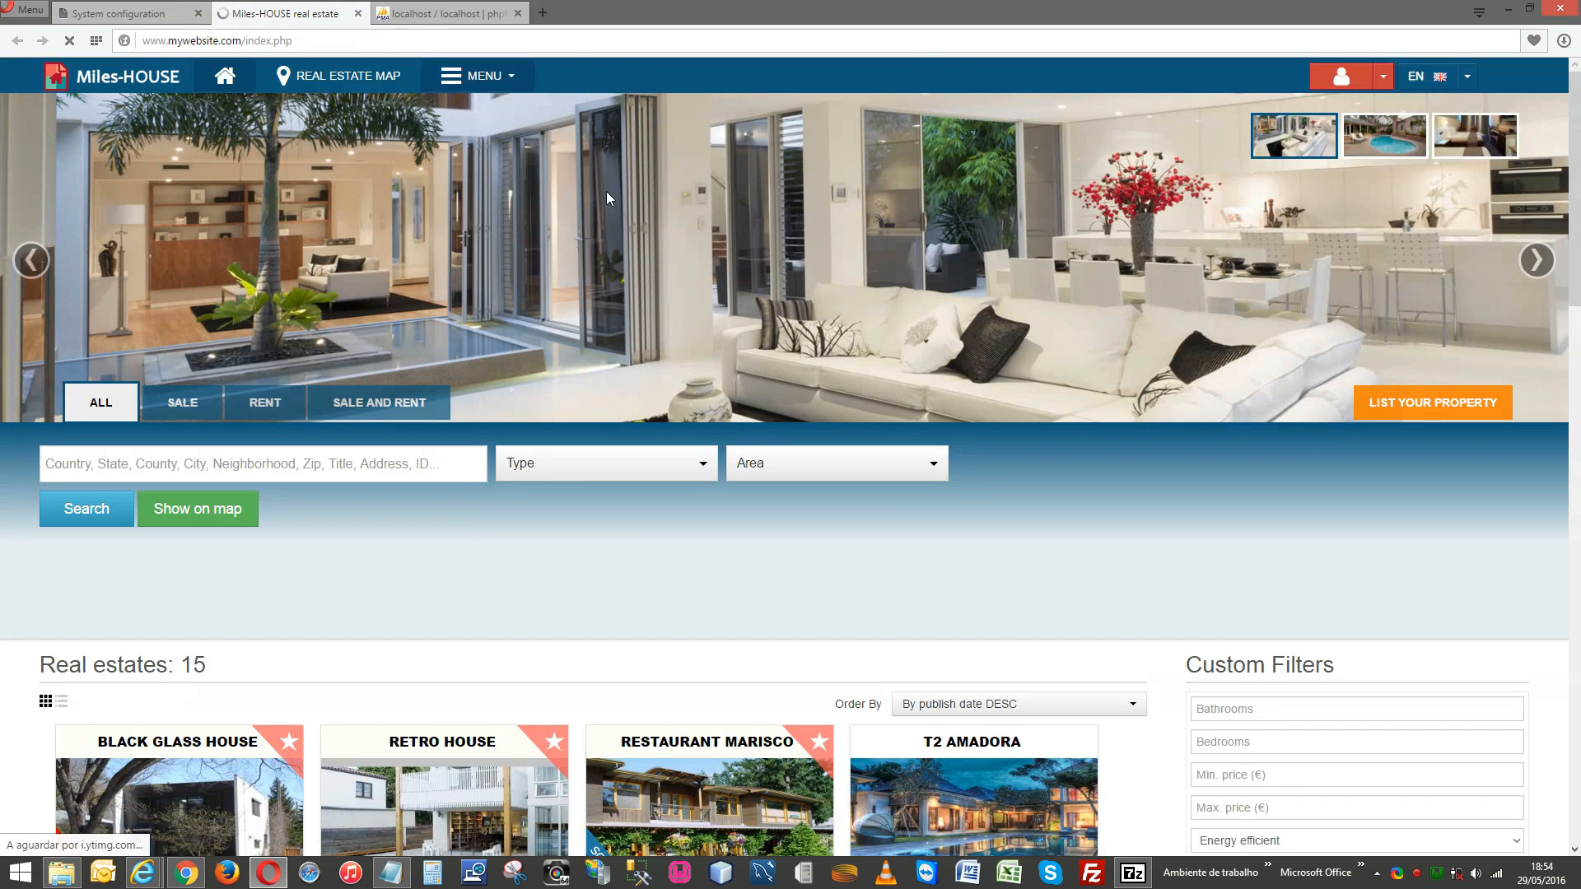
Browse the homepage, switch the site to Portuguese, and open the fullscreen property map.
scroll(708, 395, down, 10)
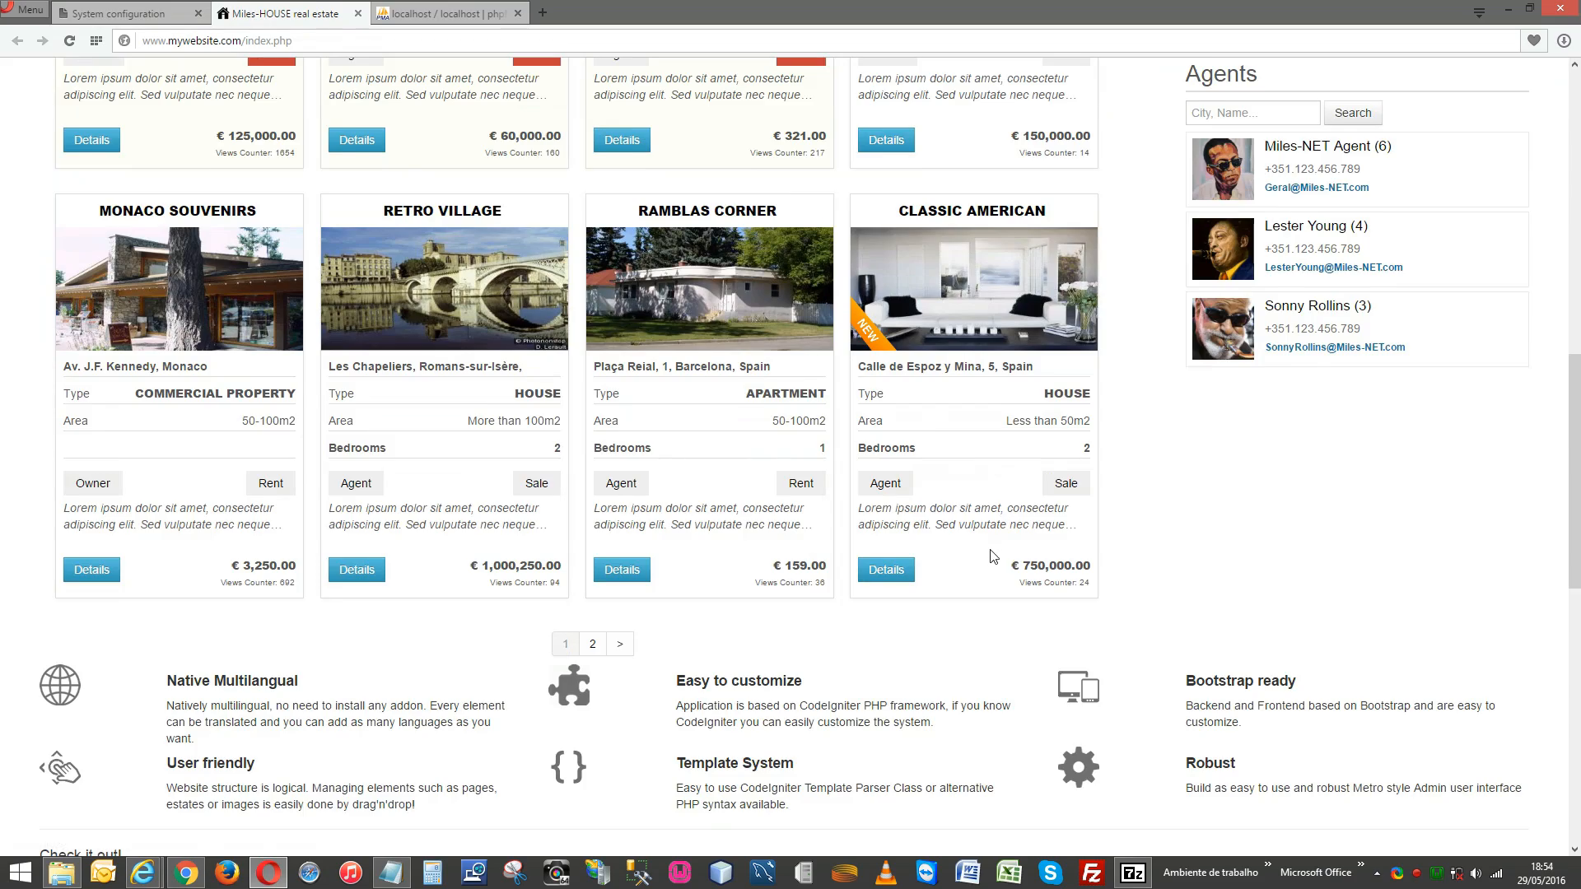
scroll(993, 556, down, 8)
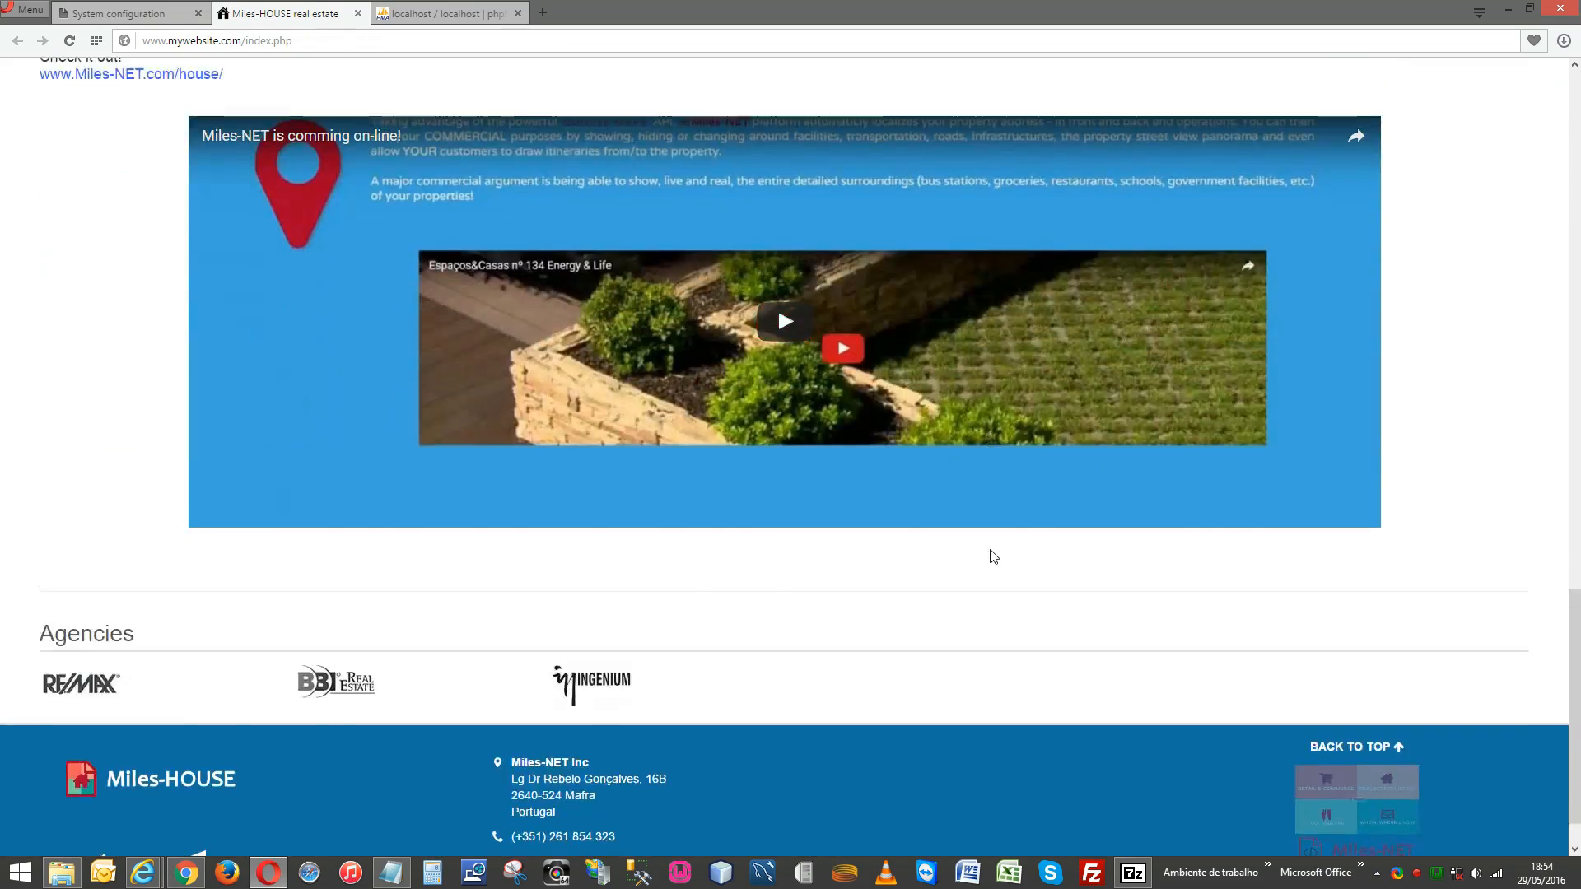
scroll(991, 552, up, 18)
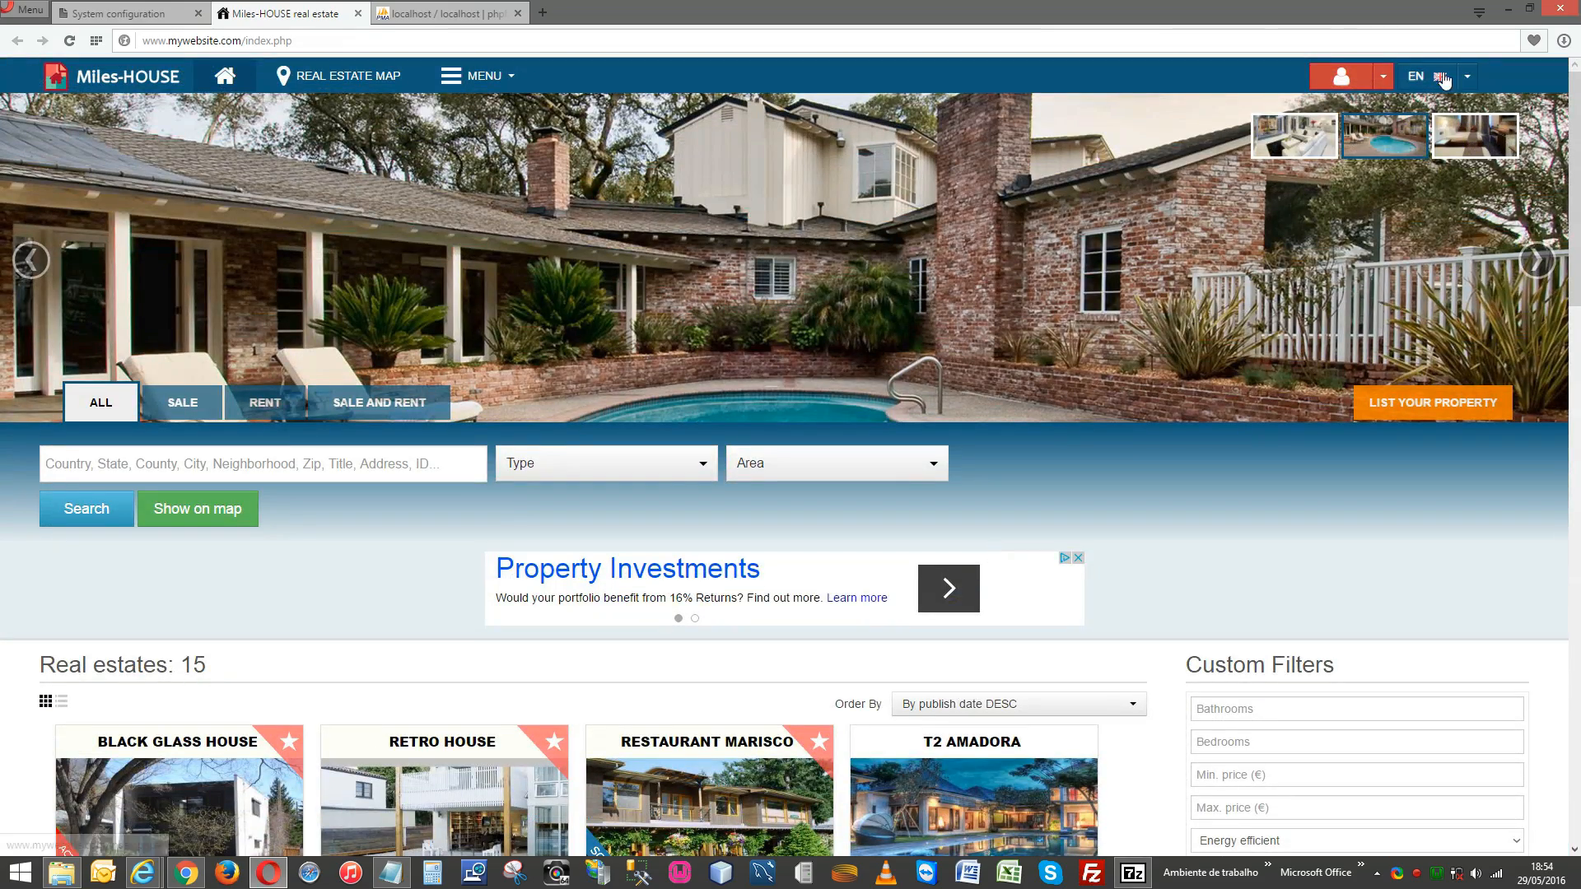
click(1472, 77)
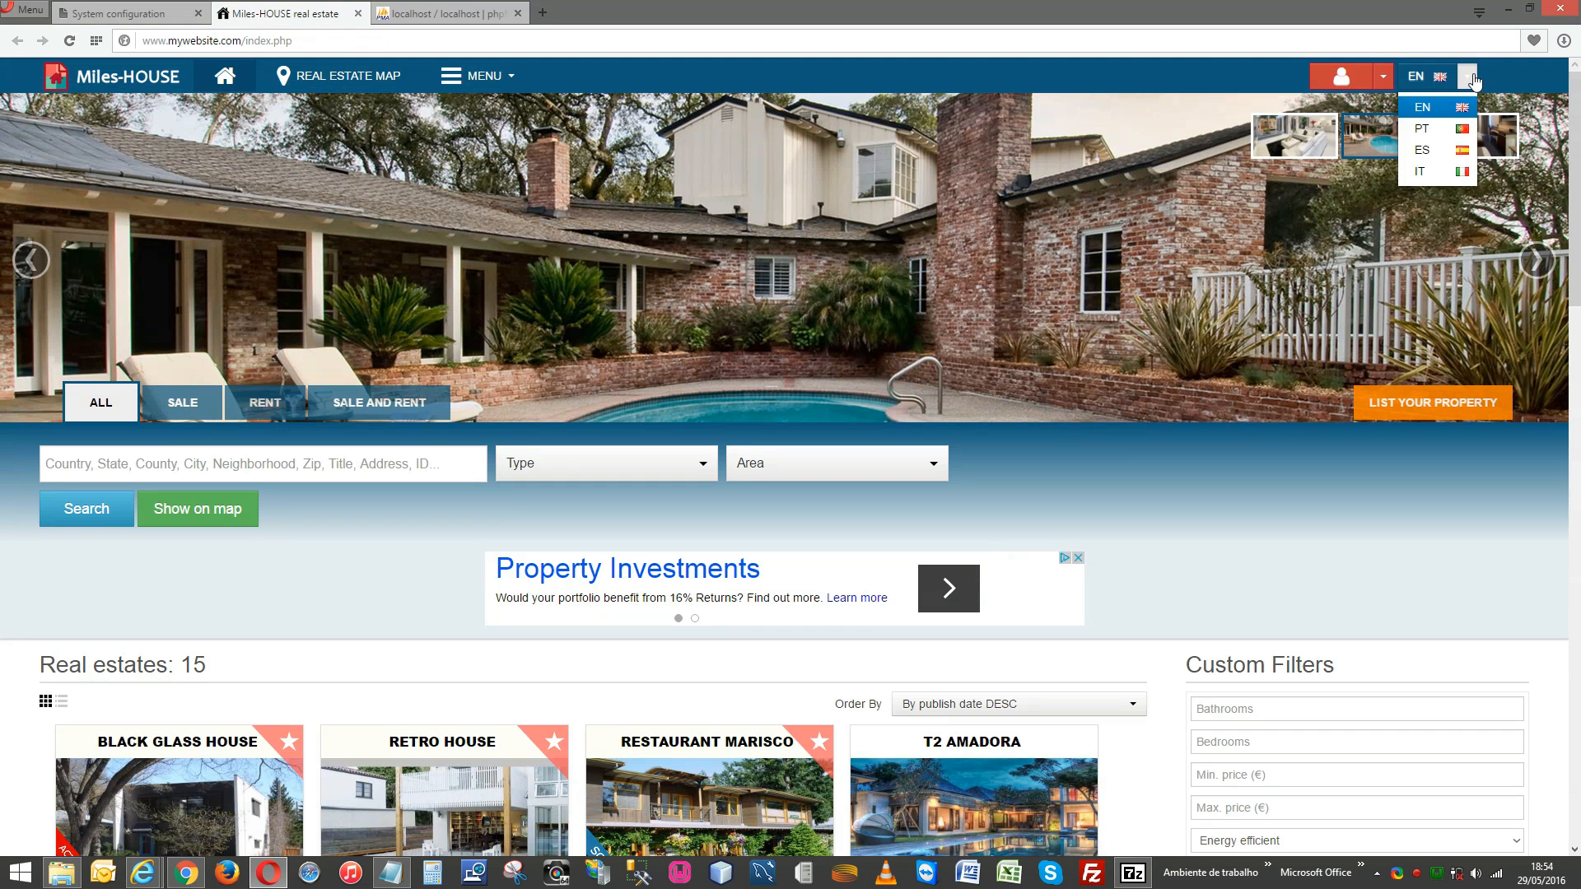
click(1441, 128)
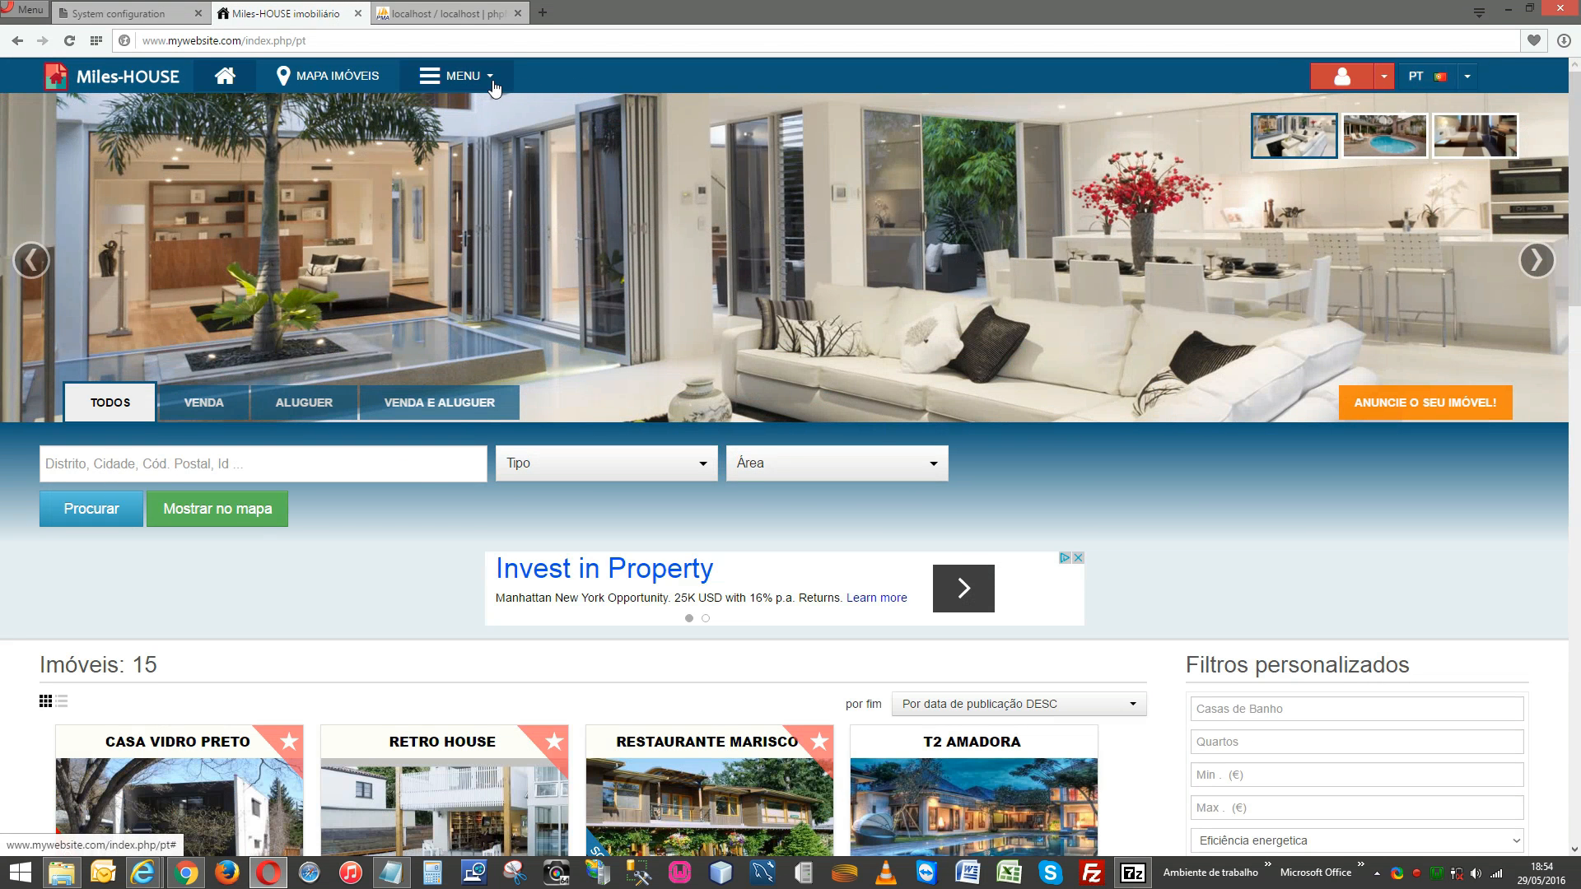
click(493, 83)
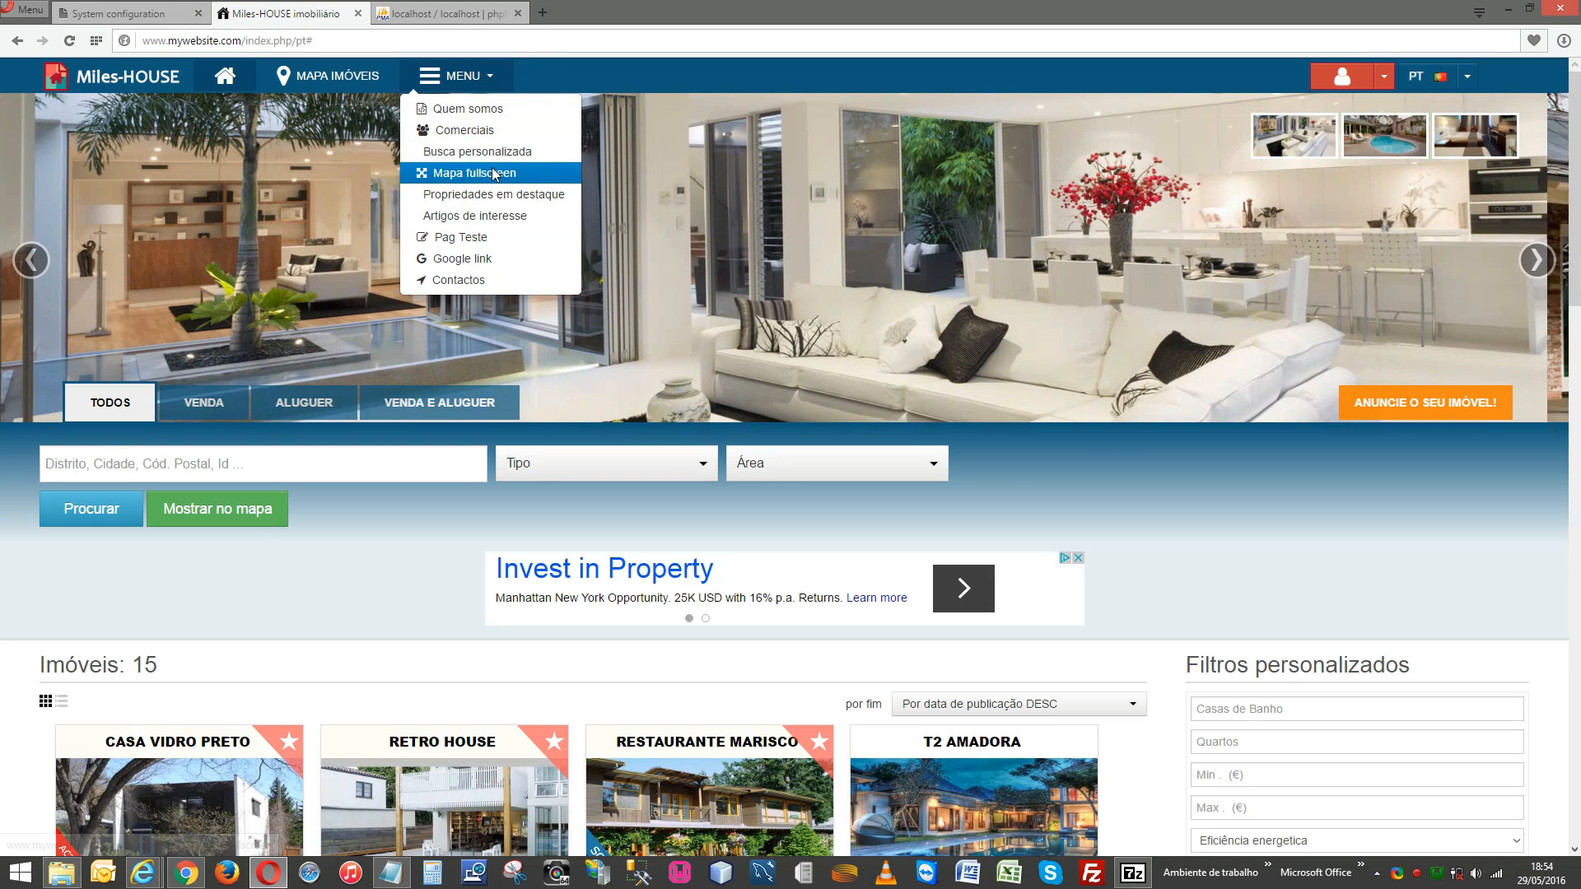
click(493, 172)
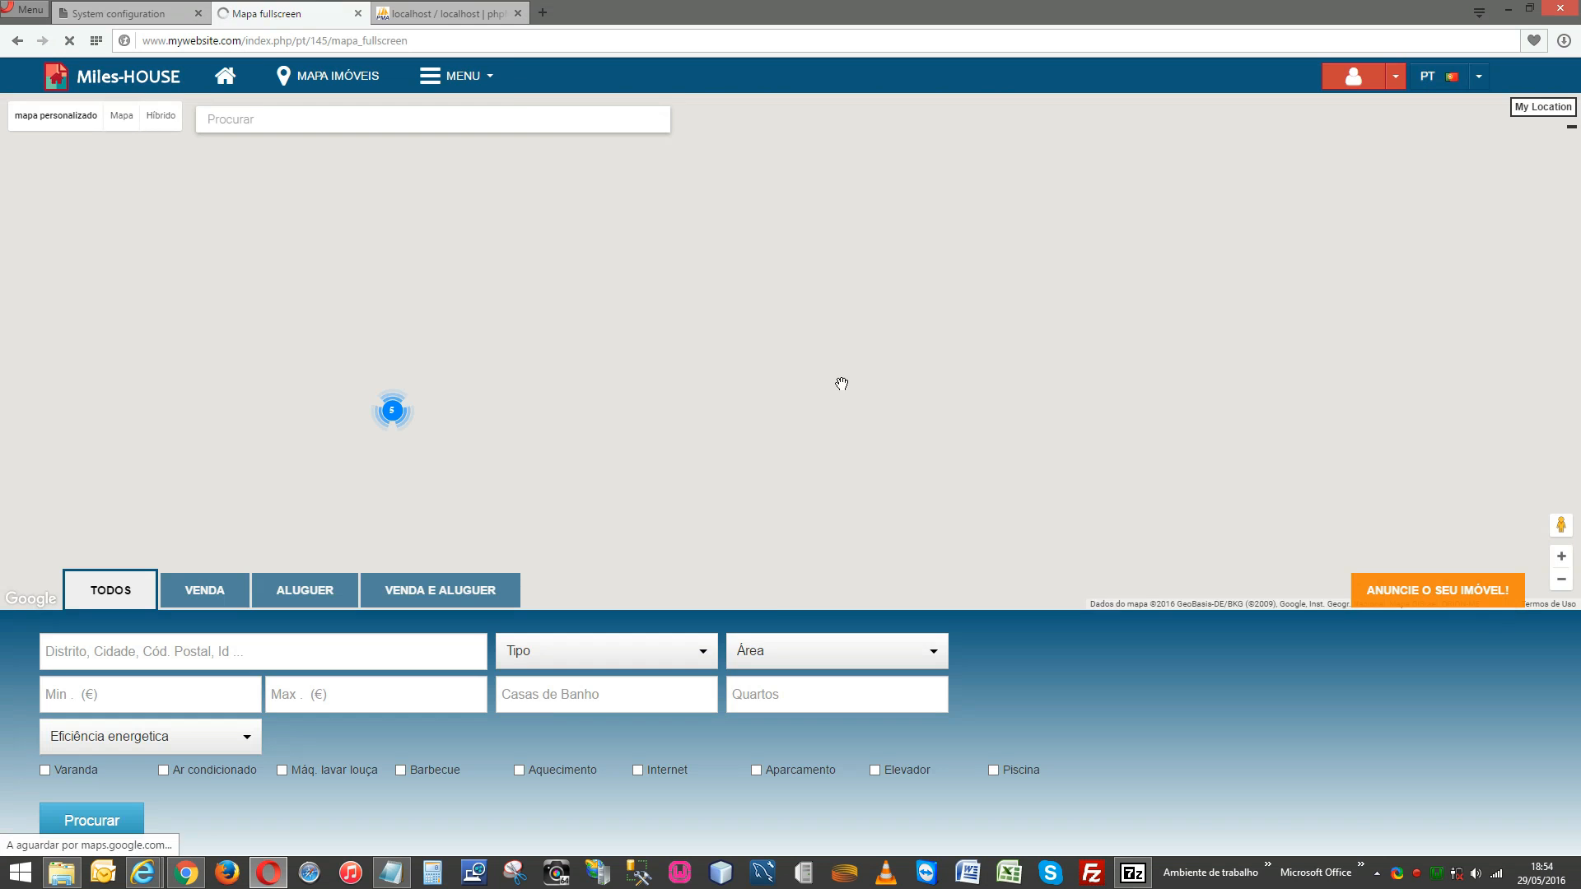
Open the Comerciais page, switch the site to English, then return to System configuration.
click(484, 82)
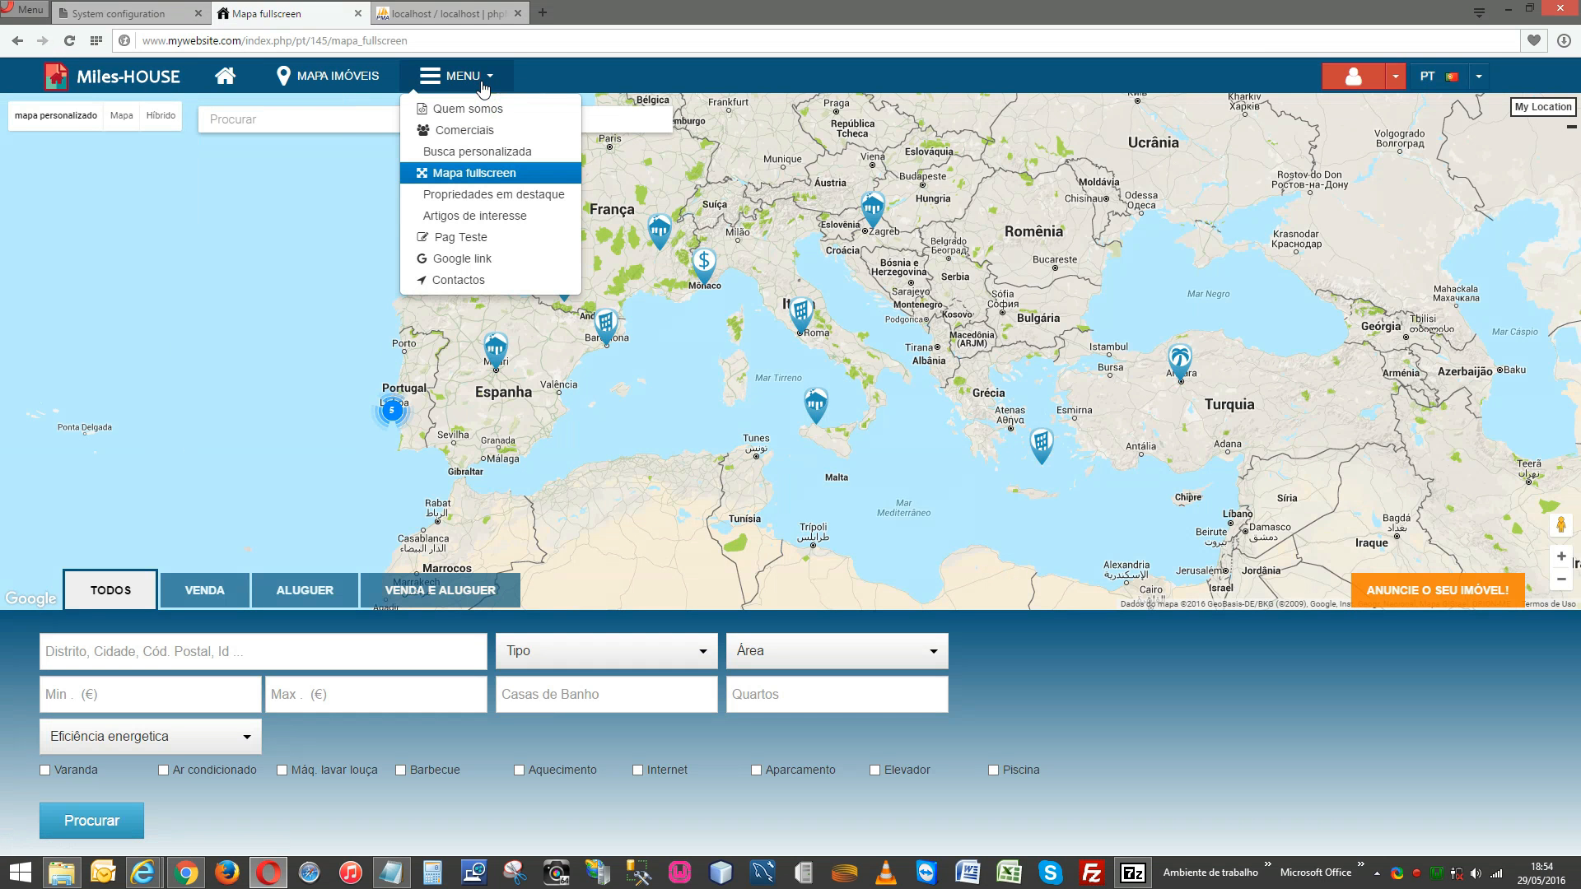
click(494, 132)
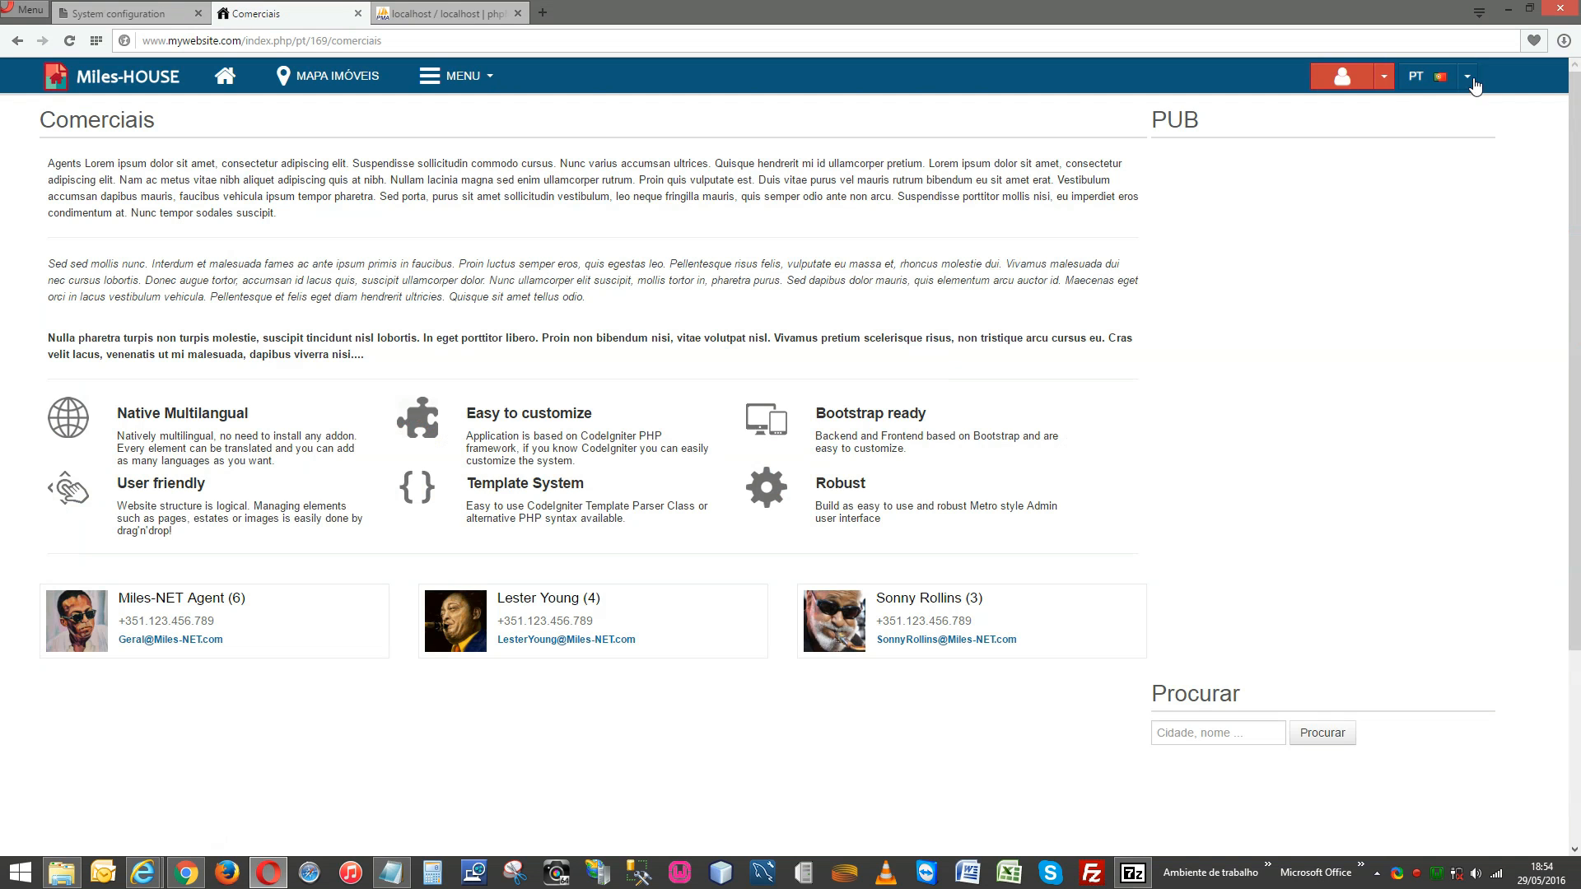
click(1466, 77)
click(1457, 109)
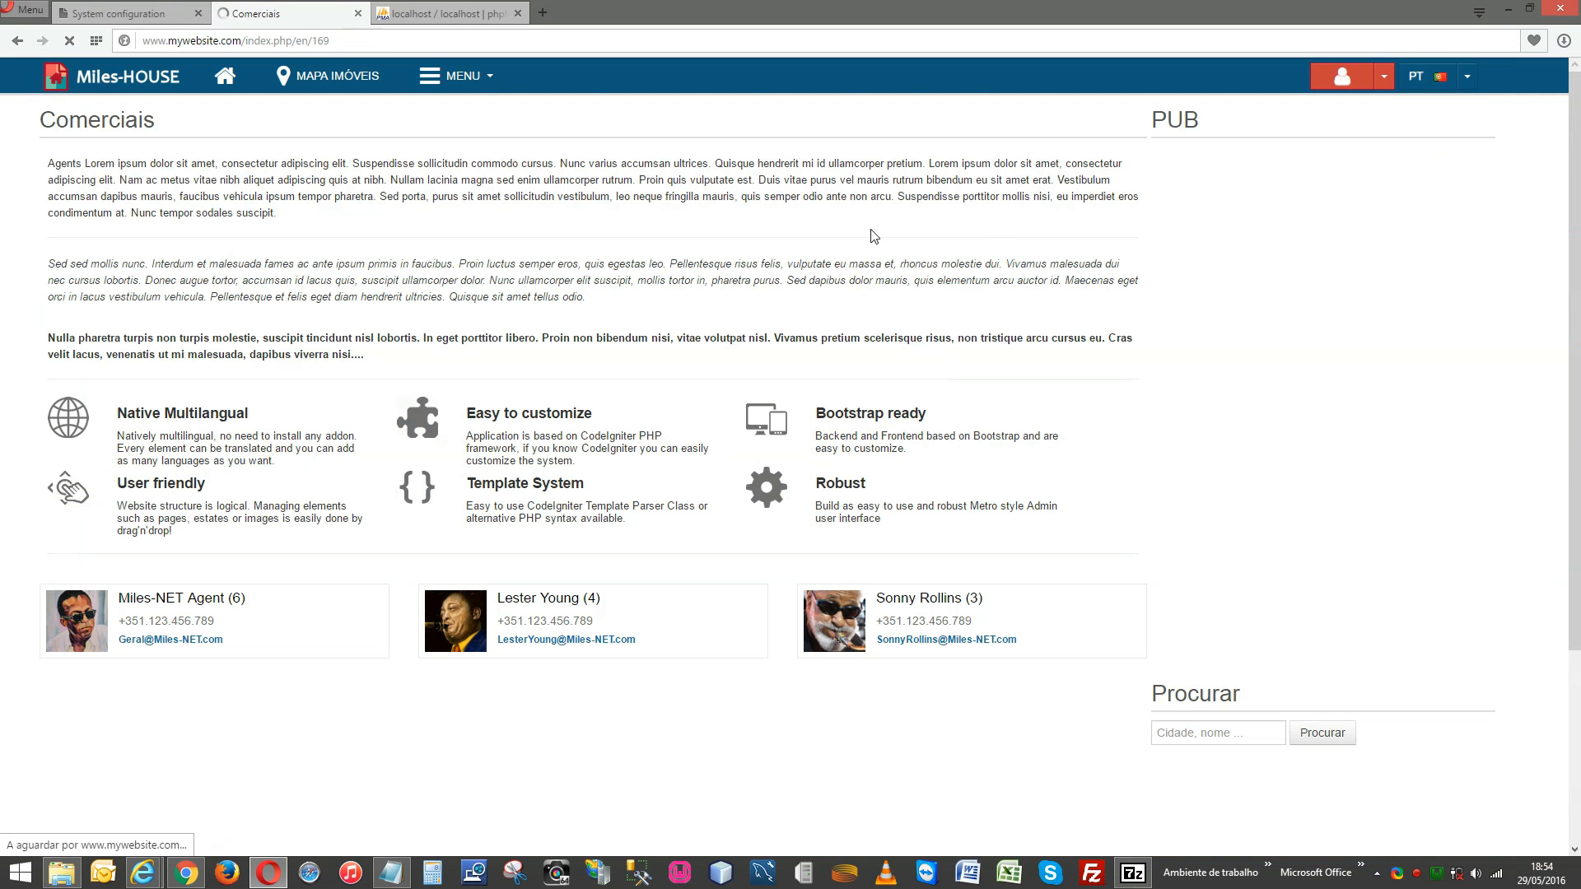
scroll(646, 420, down, 1)
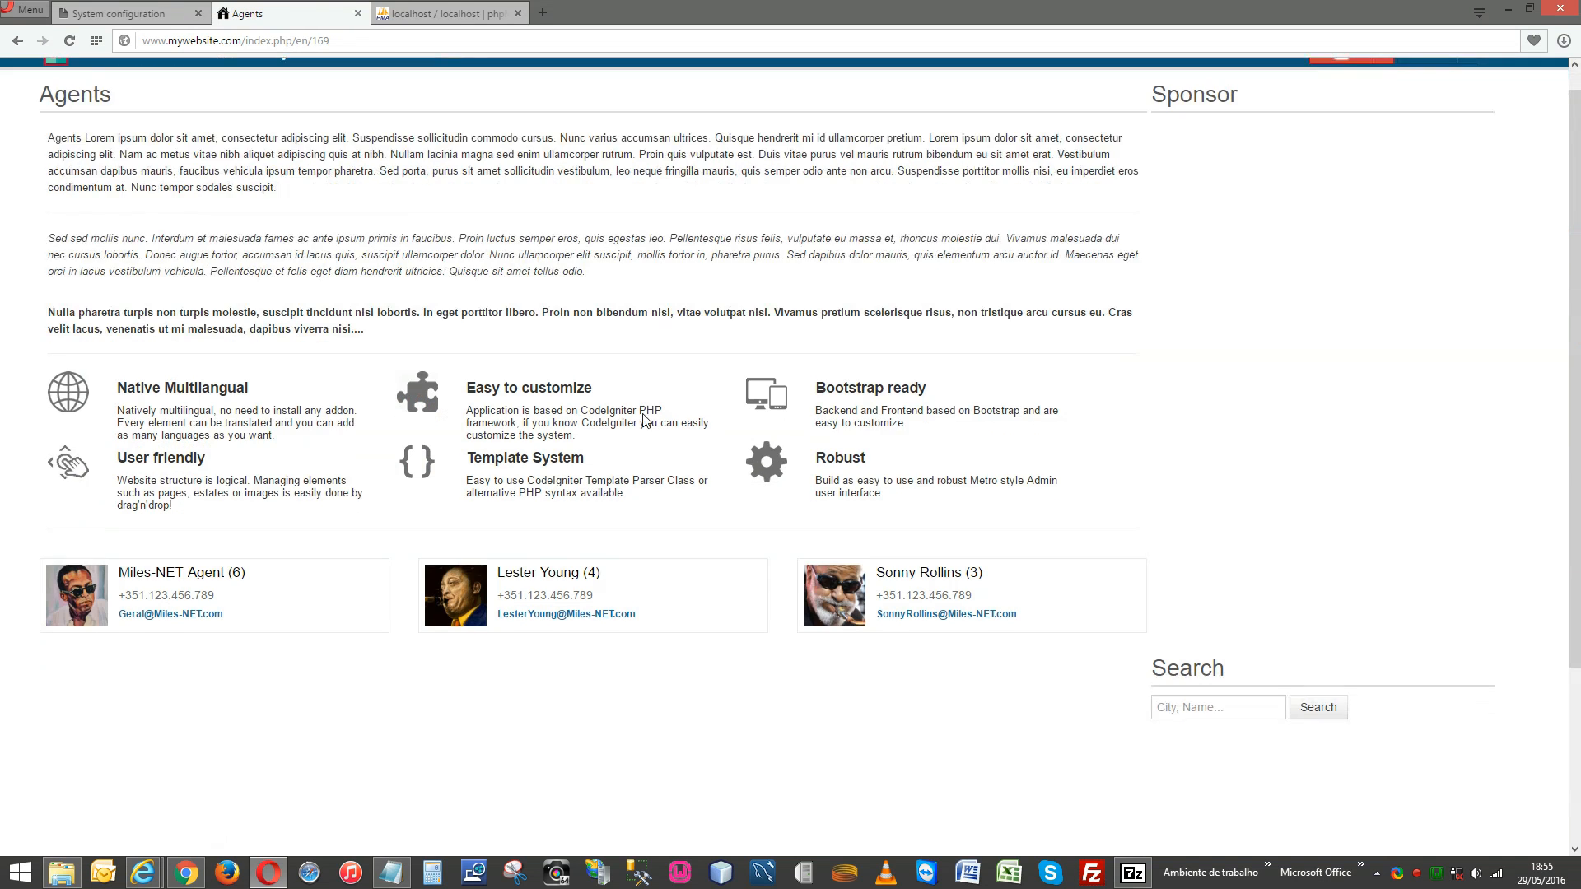
scroll(645, 420, down, 3)
scroll(645, 419, up, 3)
click(138, 12)
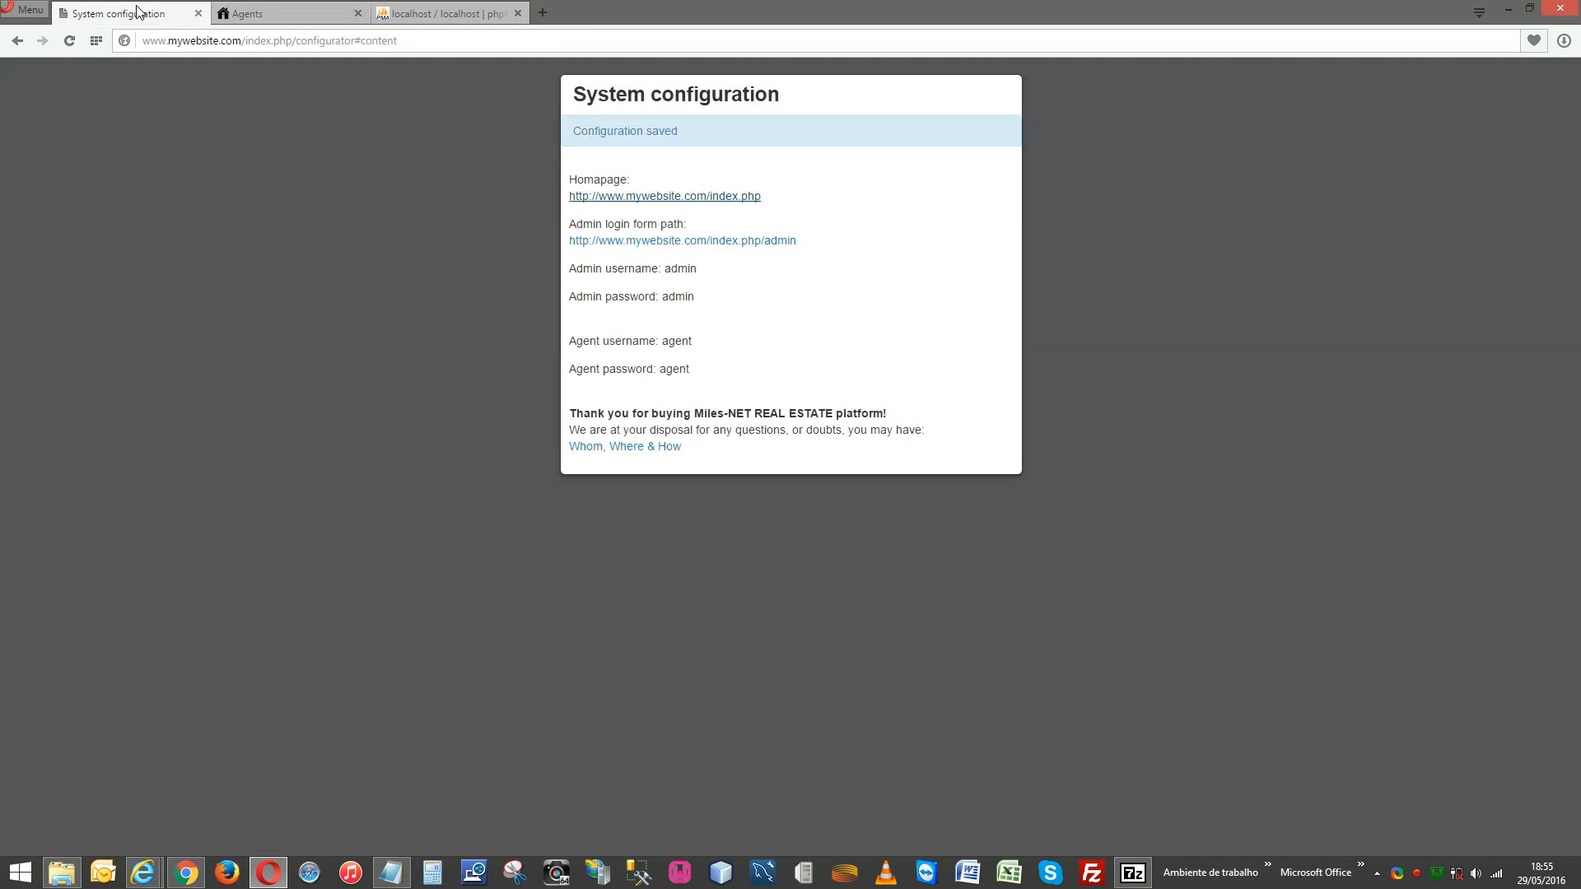
Open the admin login page in a new tab and review the listed admin credentials.
right_click(759, 241)
click(780, 248)
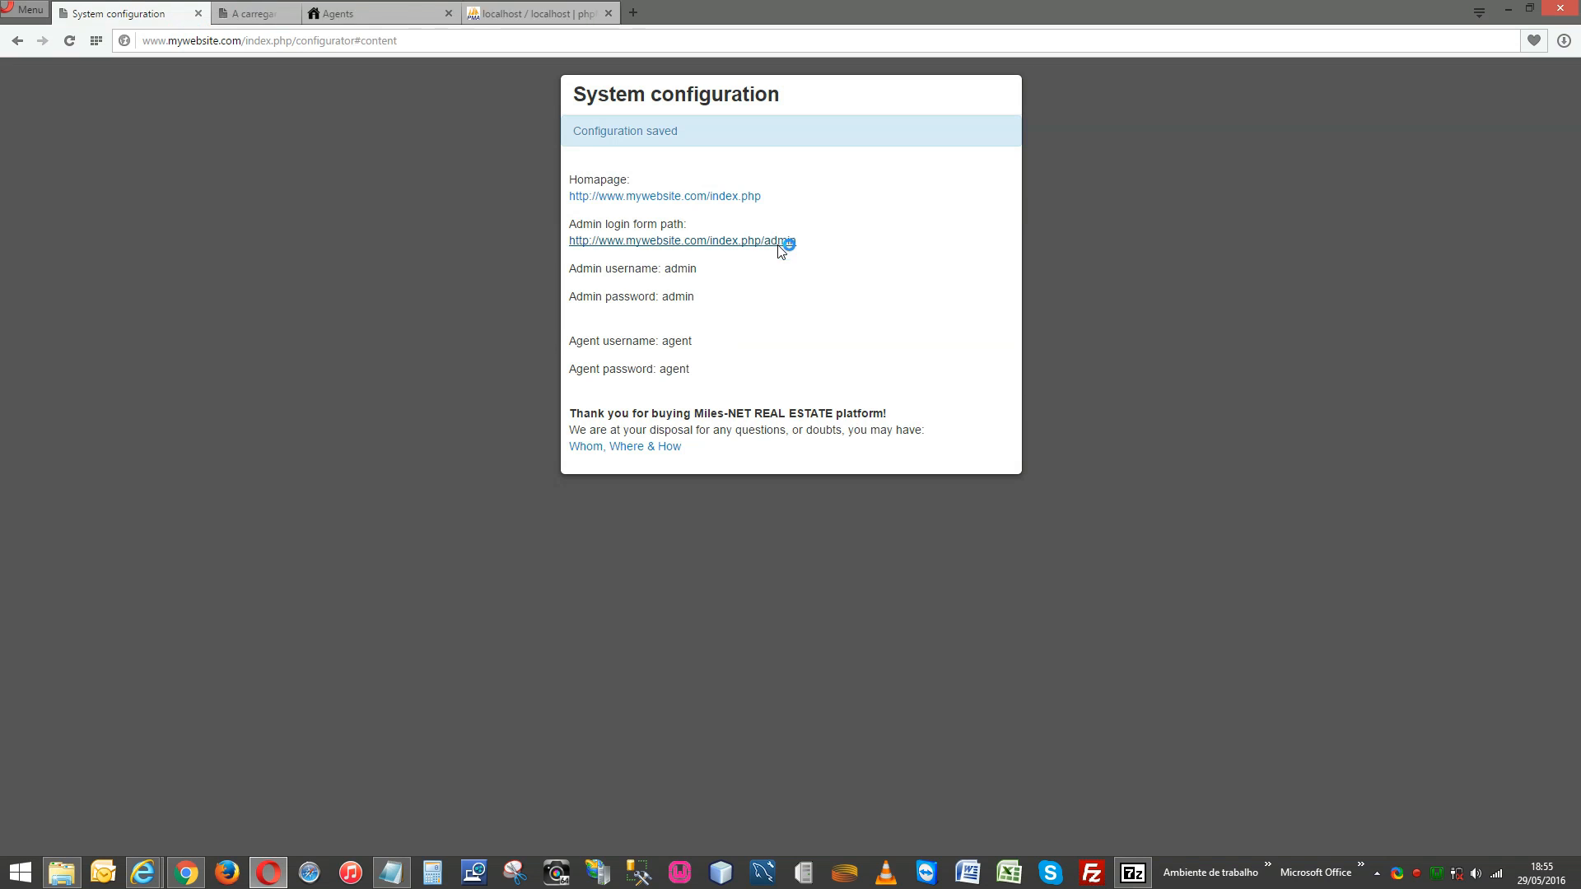
click(274, 14)
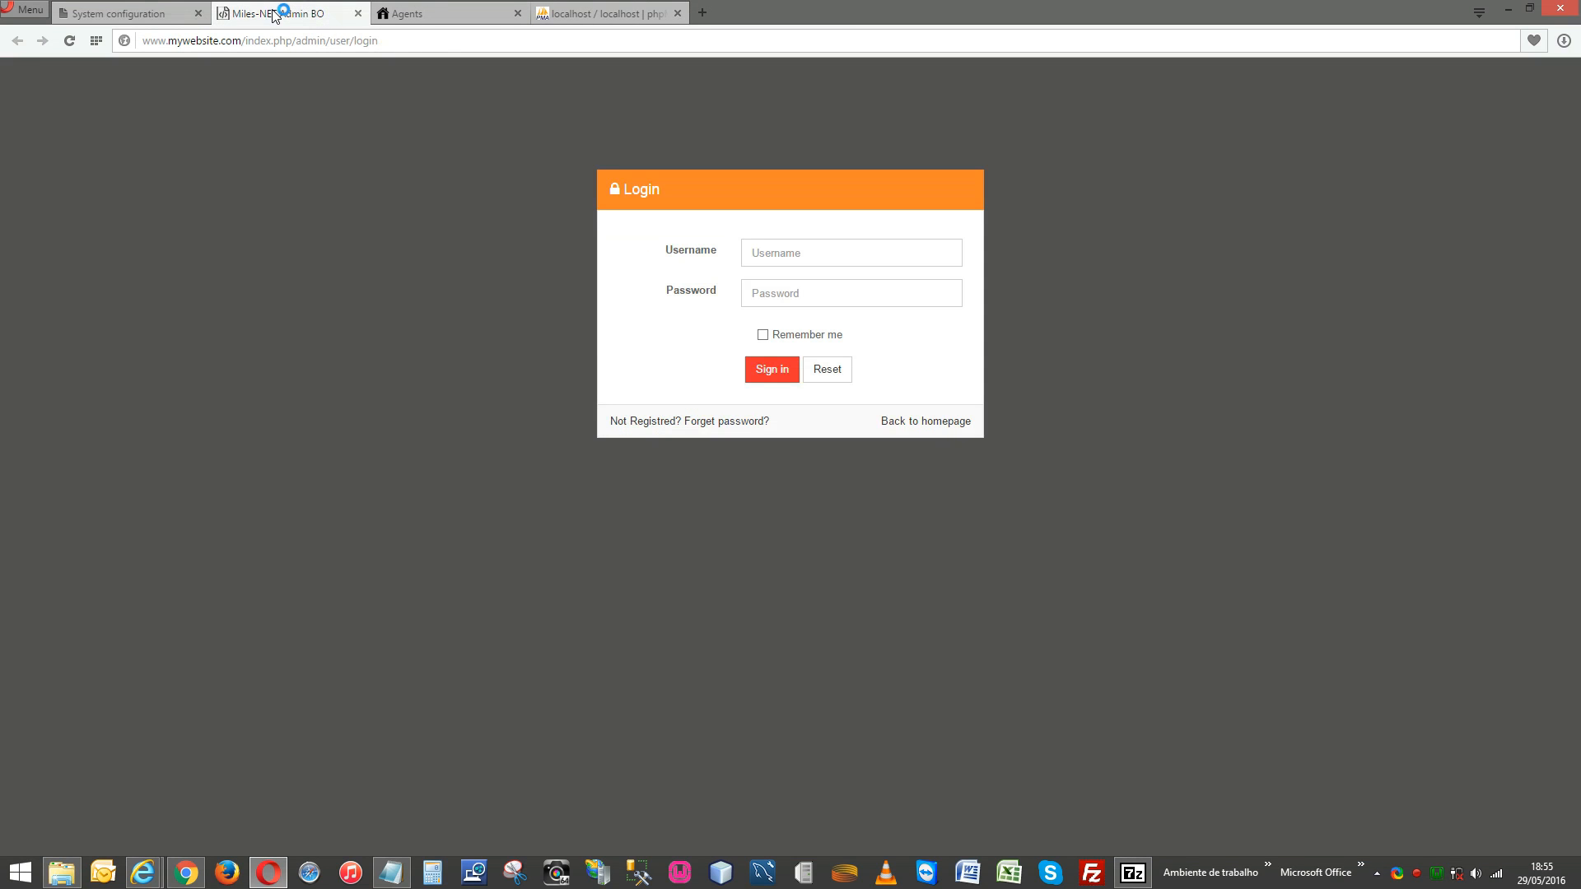
click(152, 15)
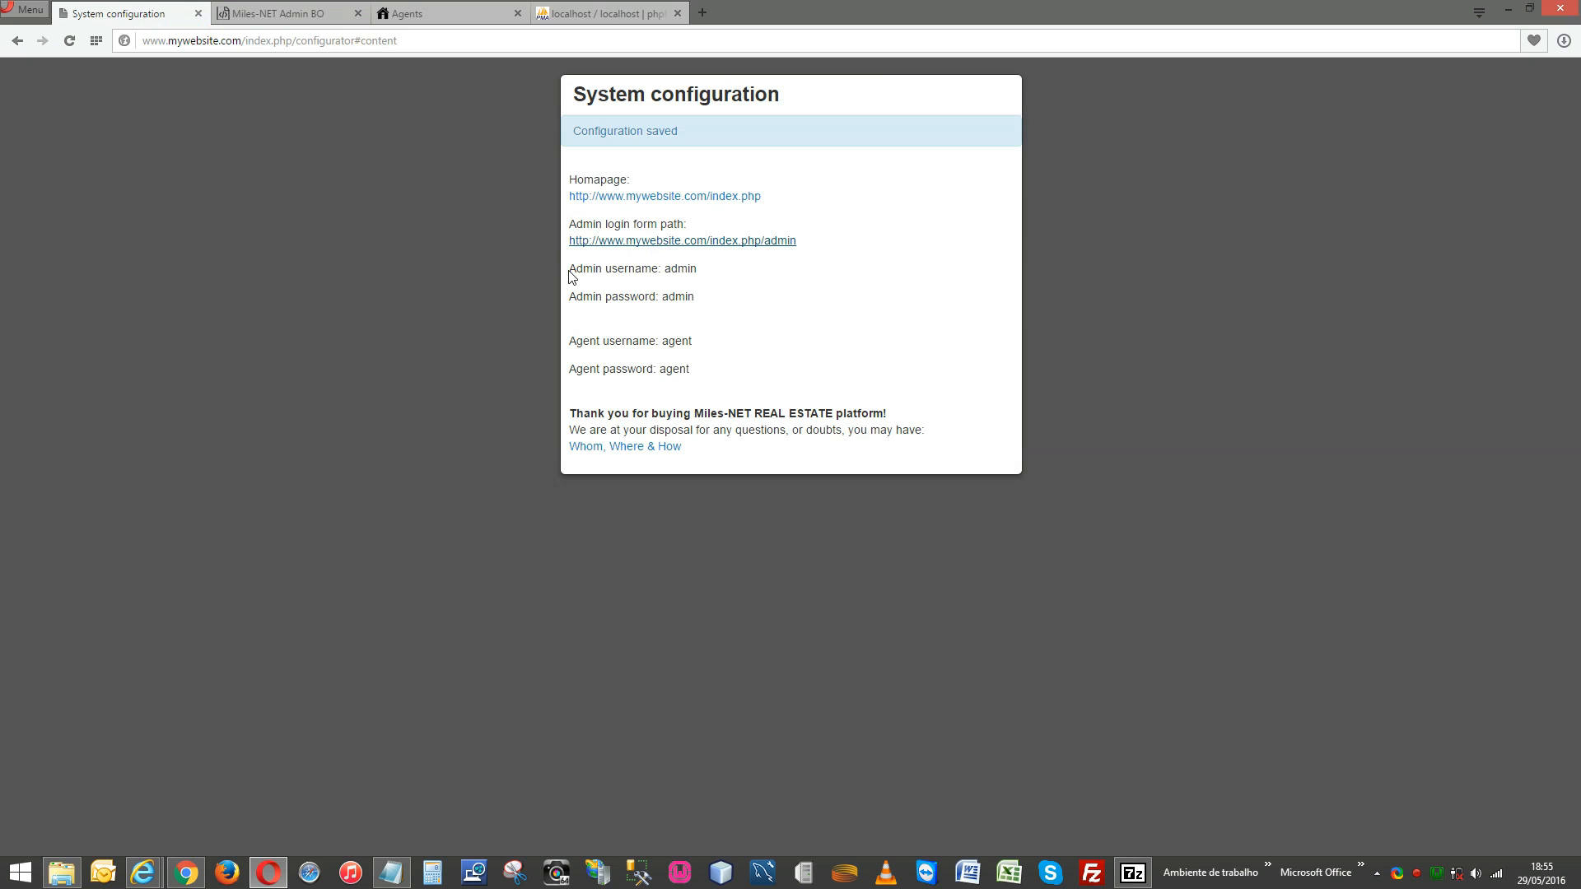
drag(569, 270, 728, 370)
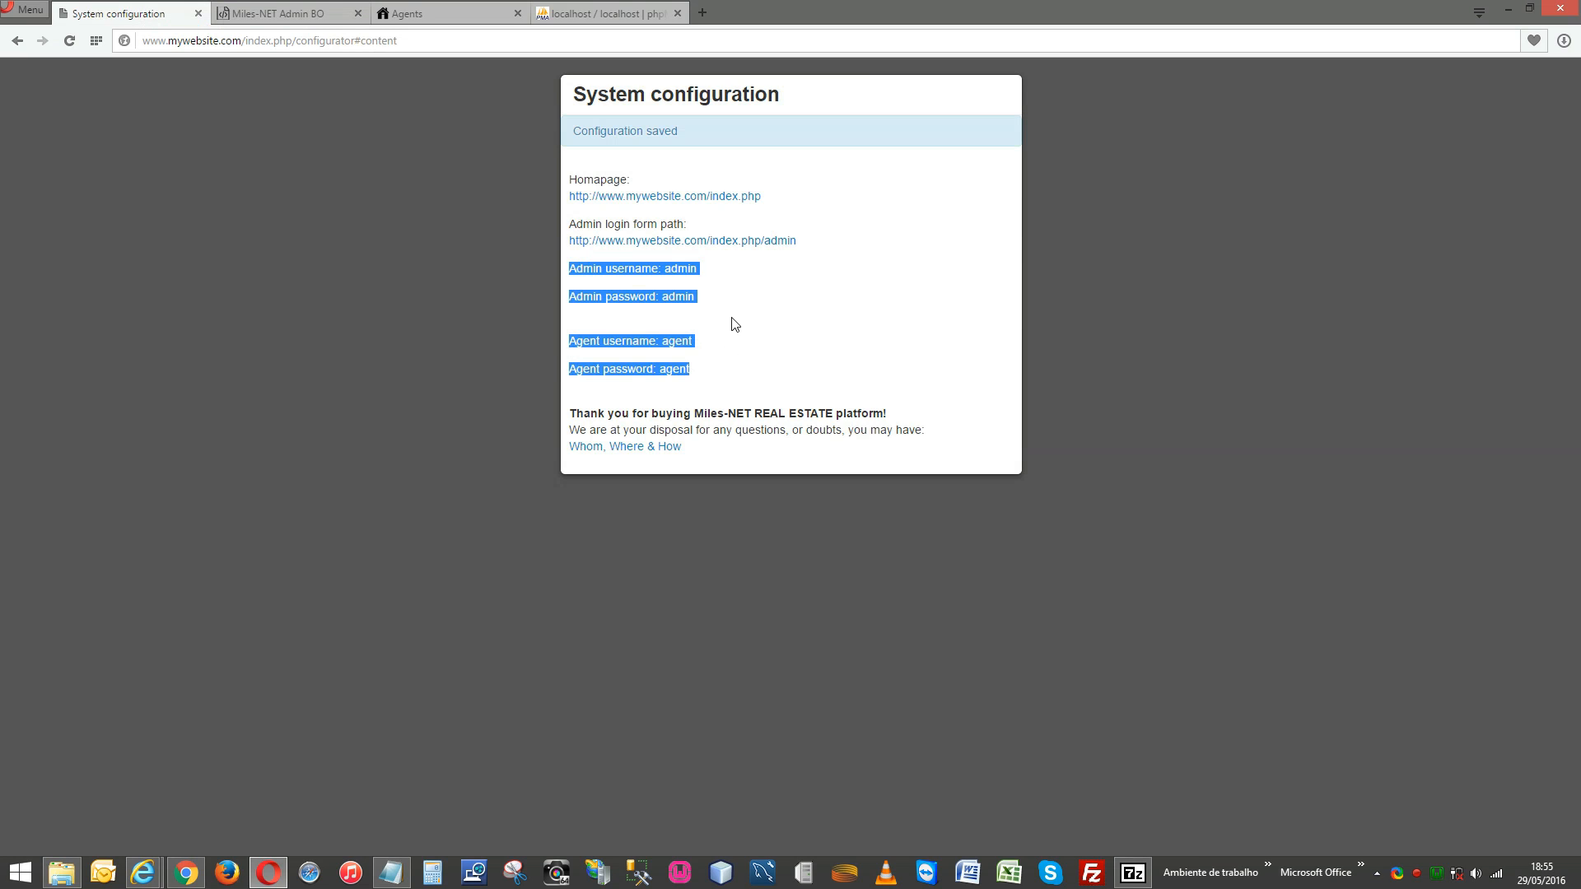
click(734, 324)
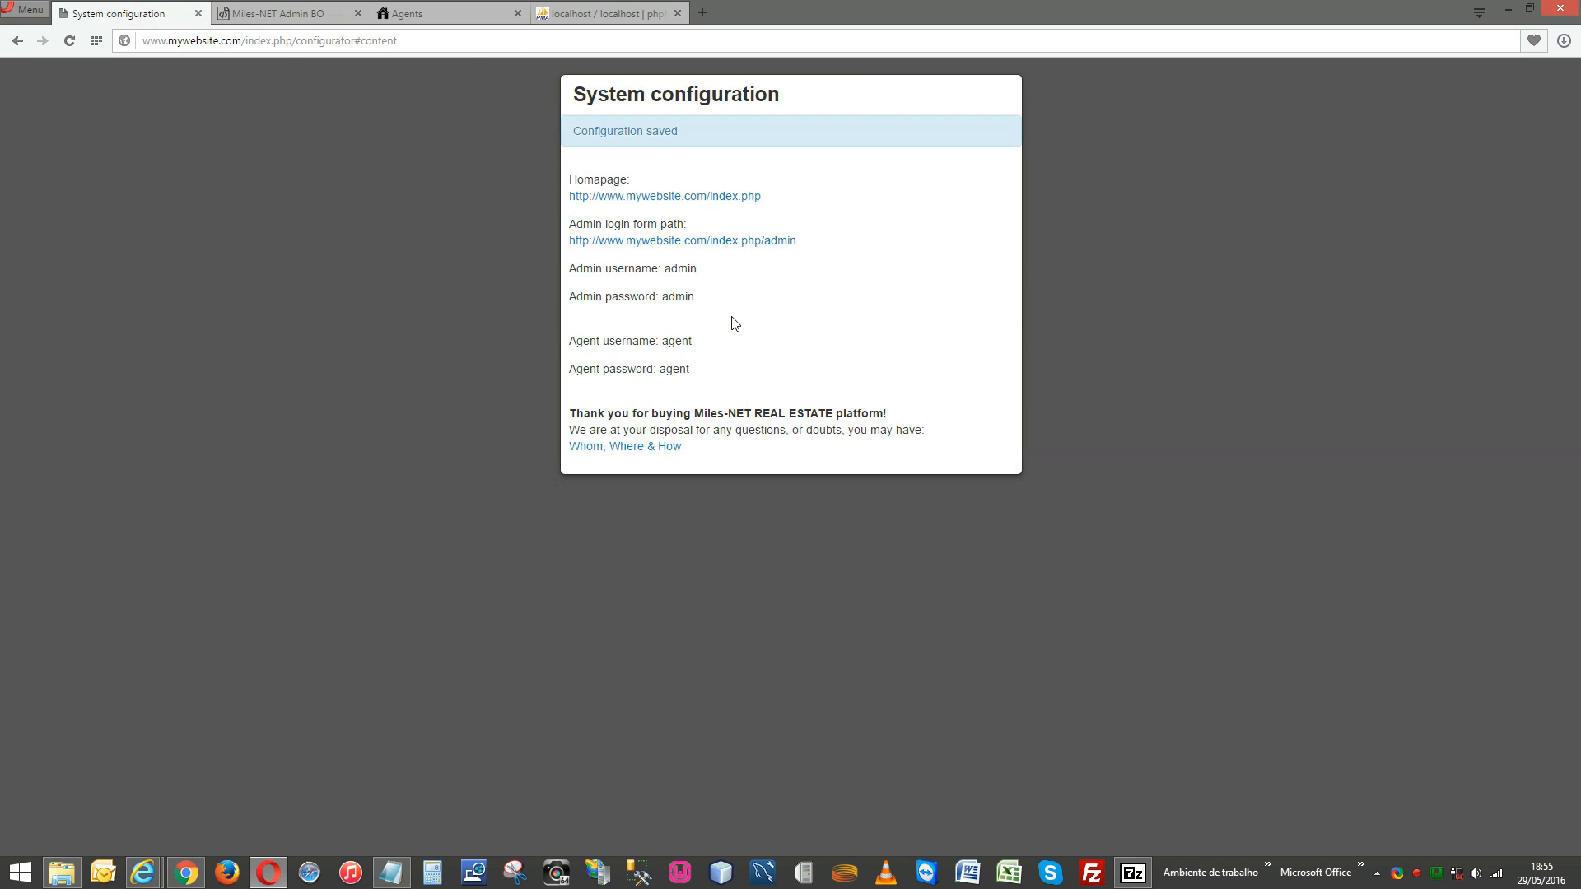
Sign in to the admin back office with the admin username and password.
click(459, 11)
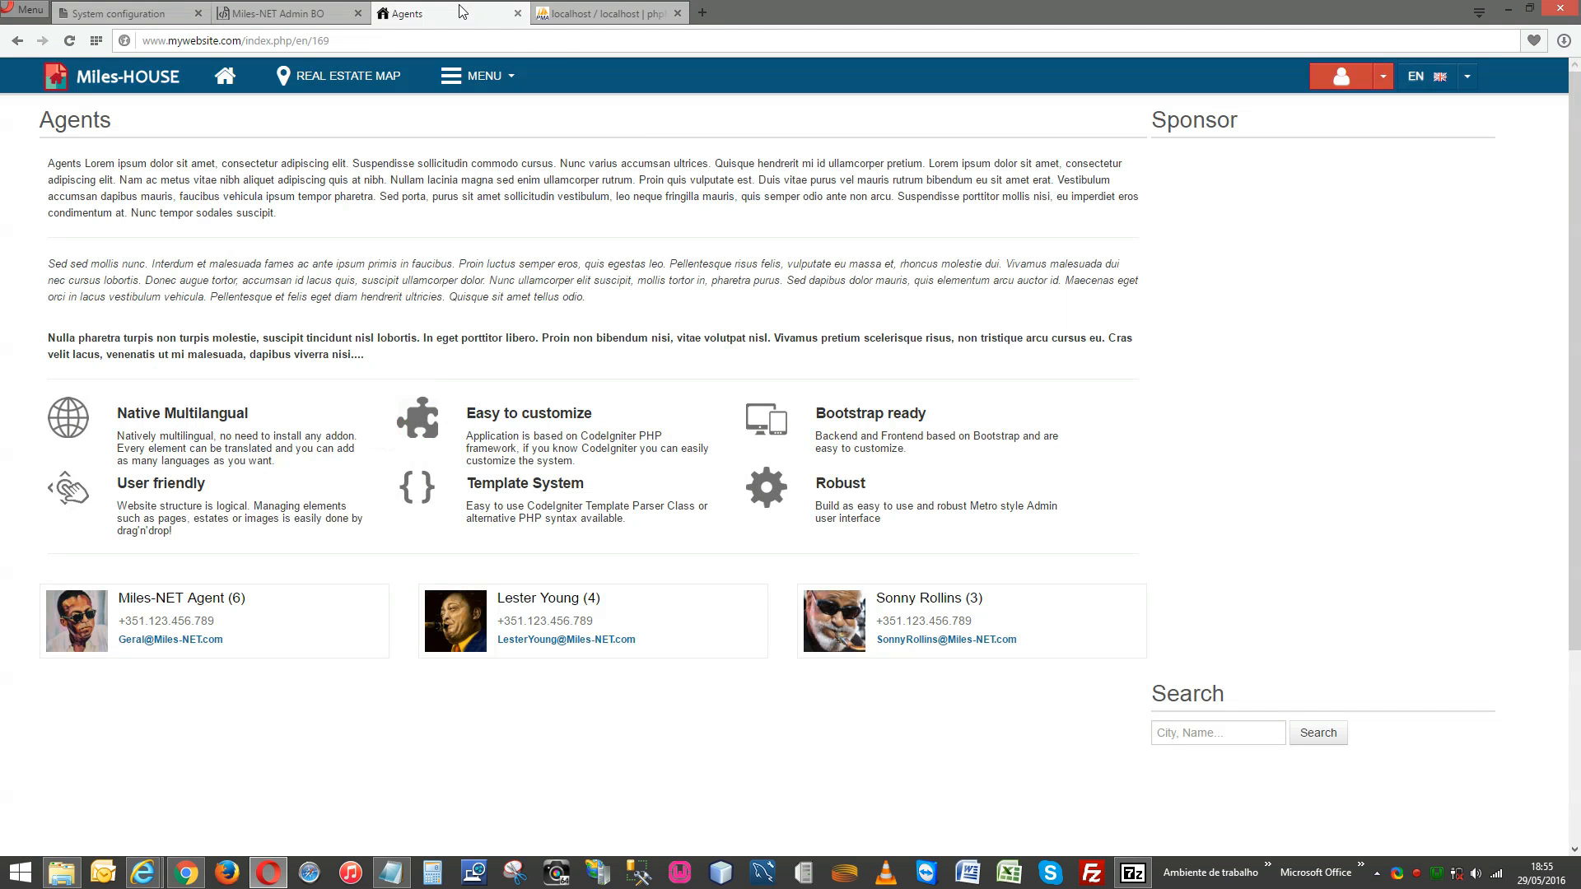
click(279, 13)
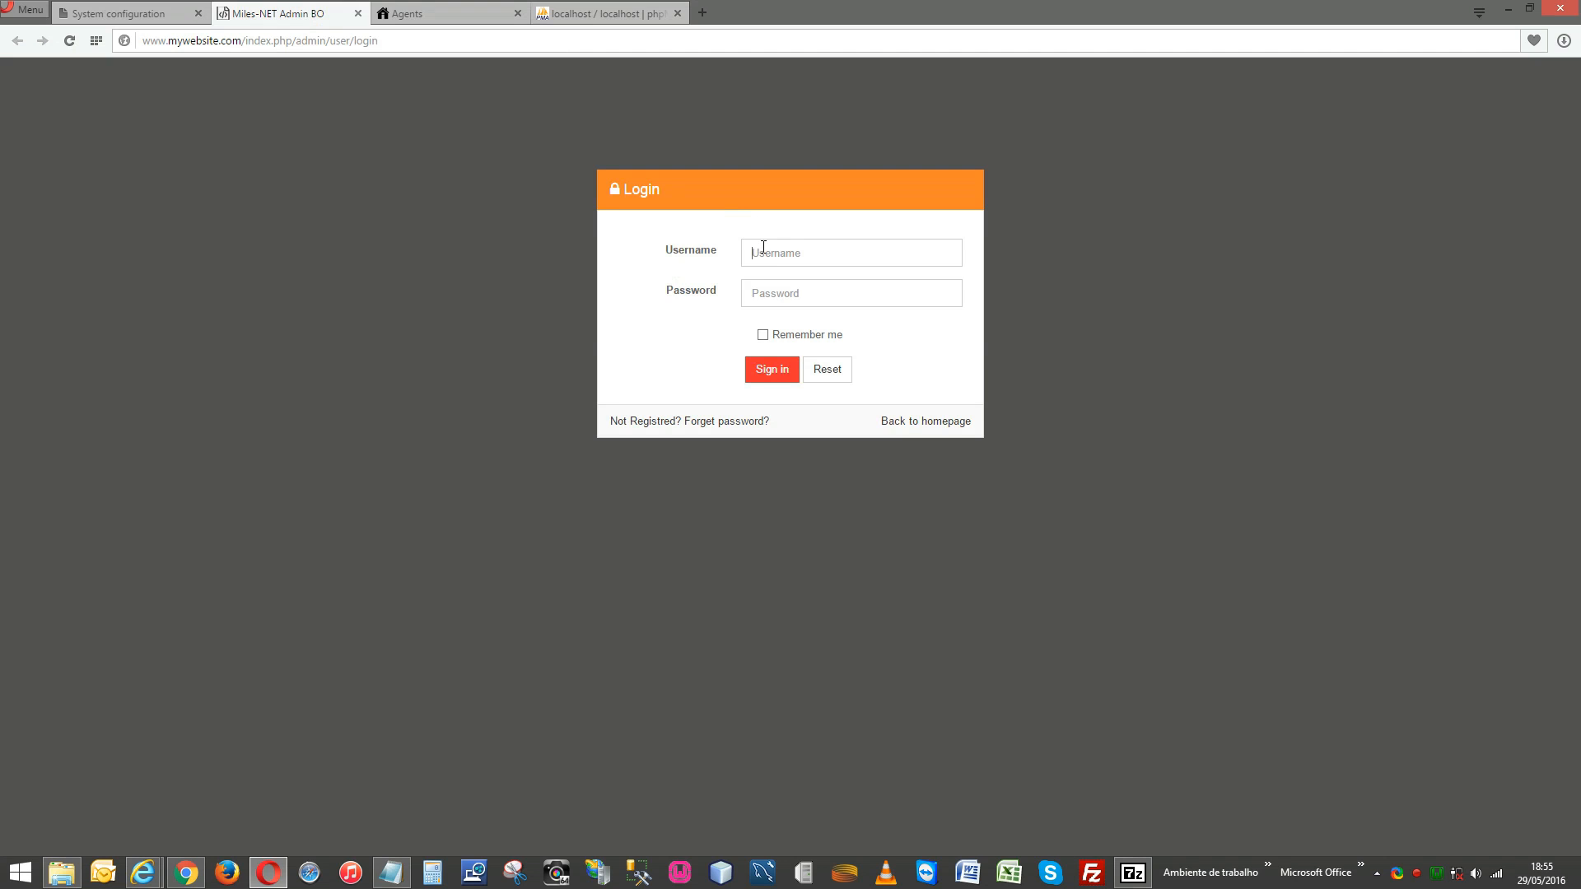
text(admin)
key(Tab)
text(admin)
click(776, 370)
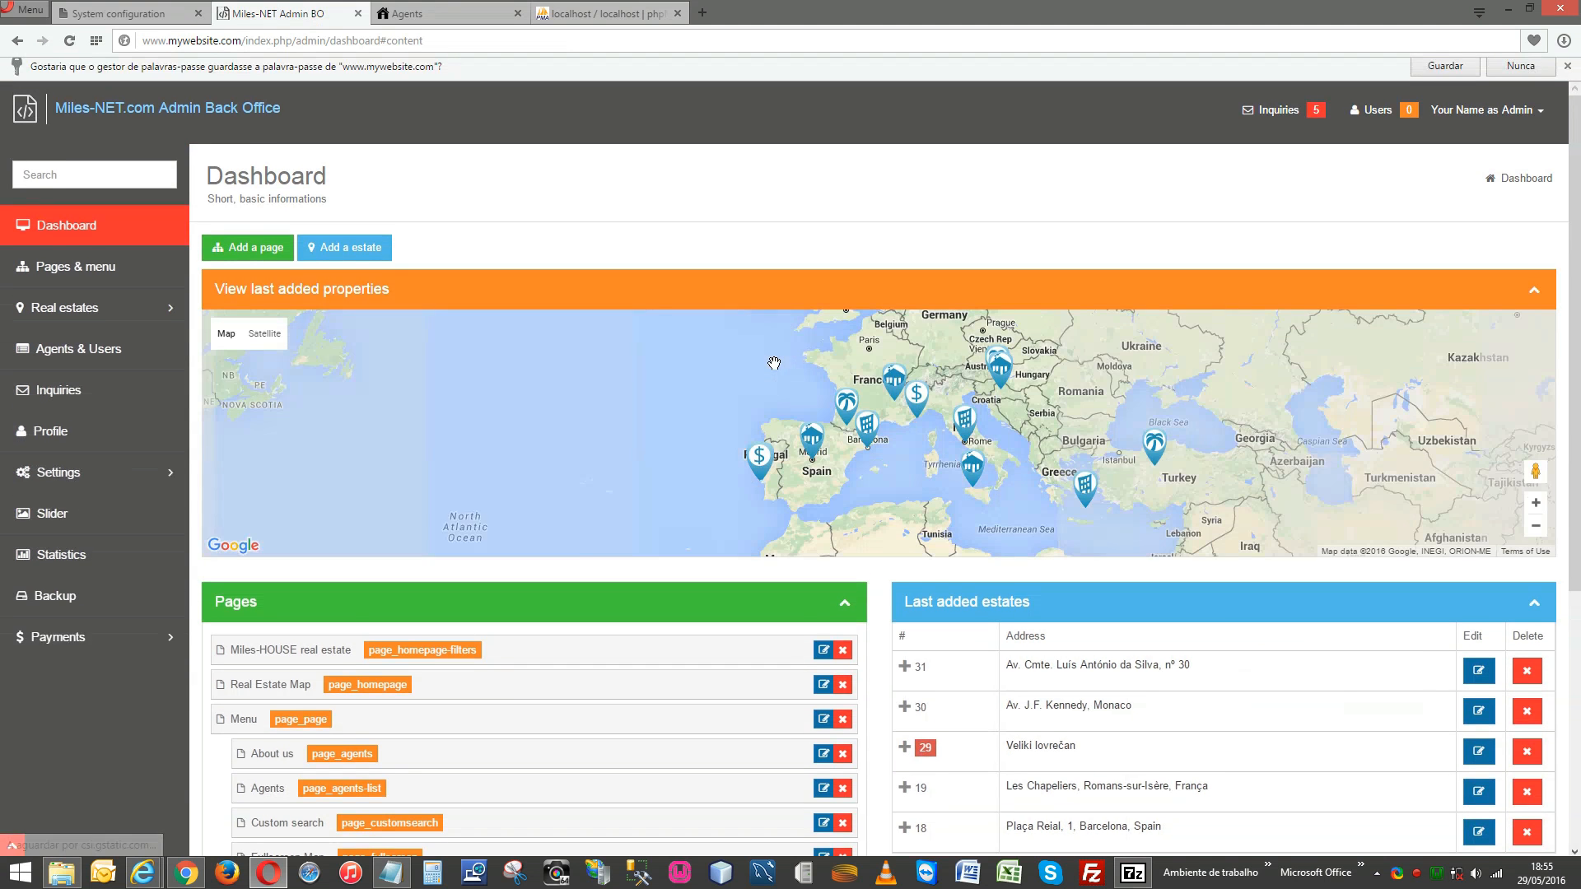
Review the back-office dashboard and the Pages & menu list.
scroll(522, 341, down, 2)
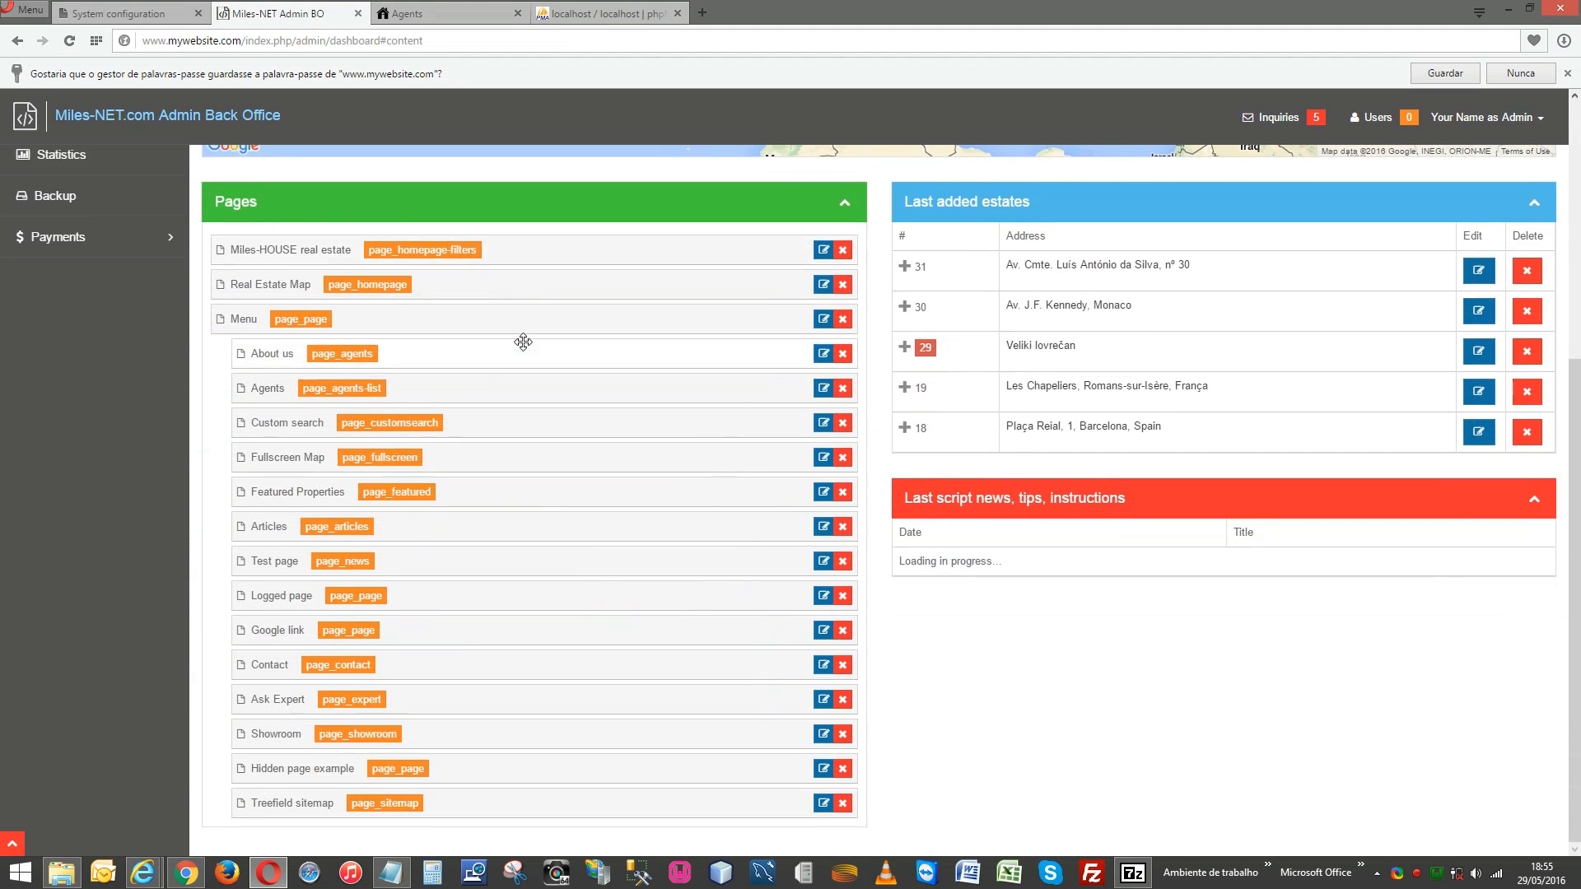
scroll(523, 342, up, 5)
click(109, 280)
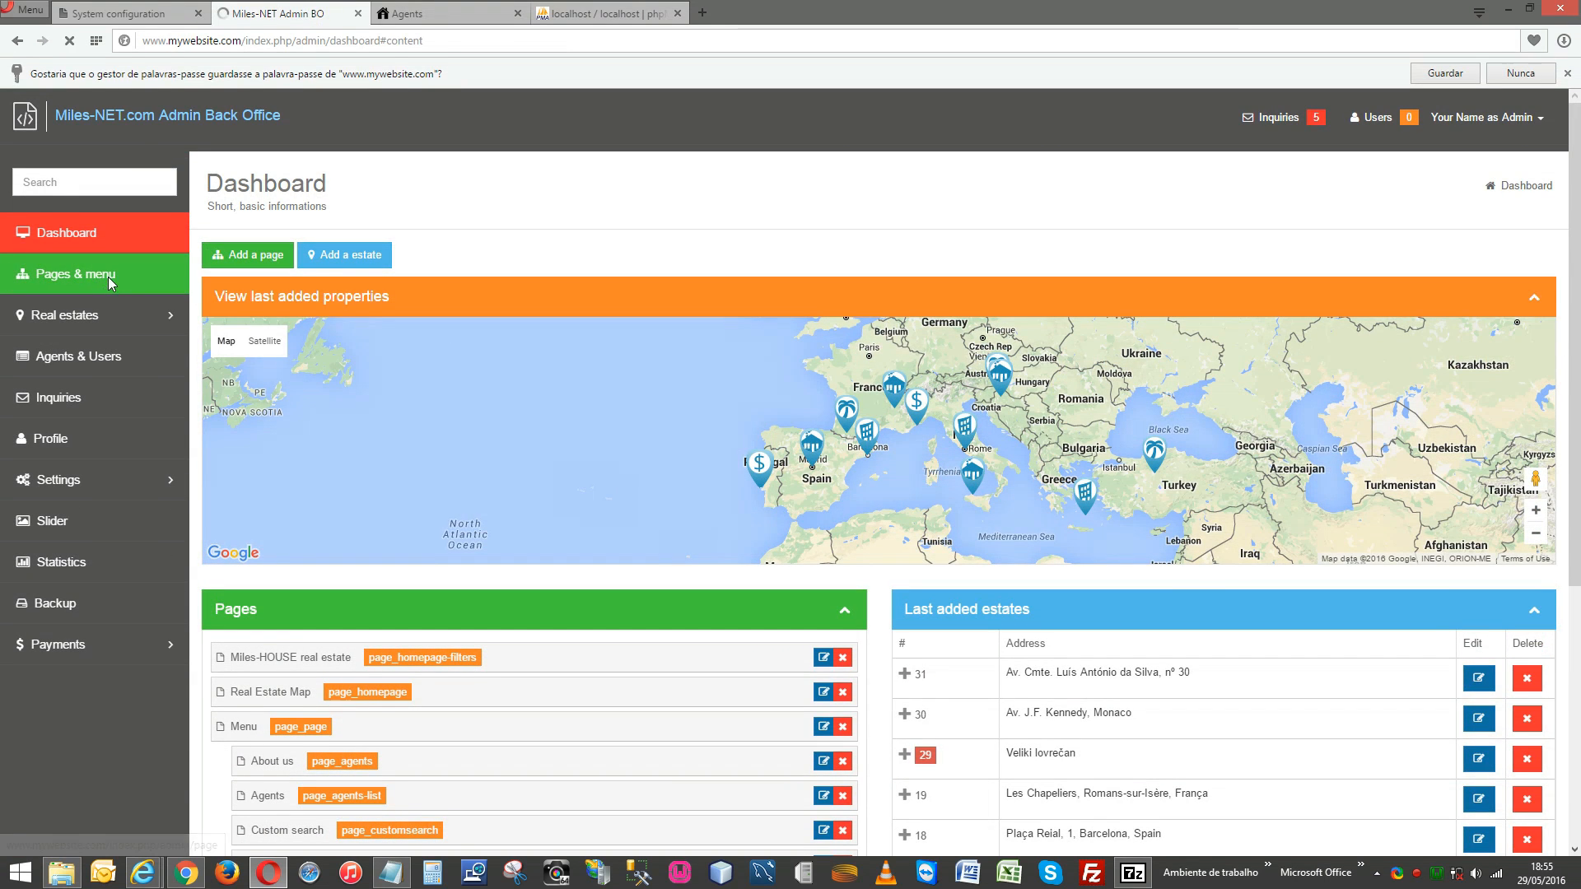
scroll(689, 515, down, 1)
scroll(689, 515, down, 1)
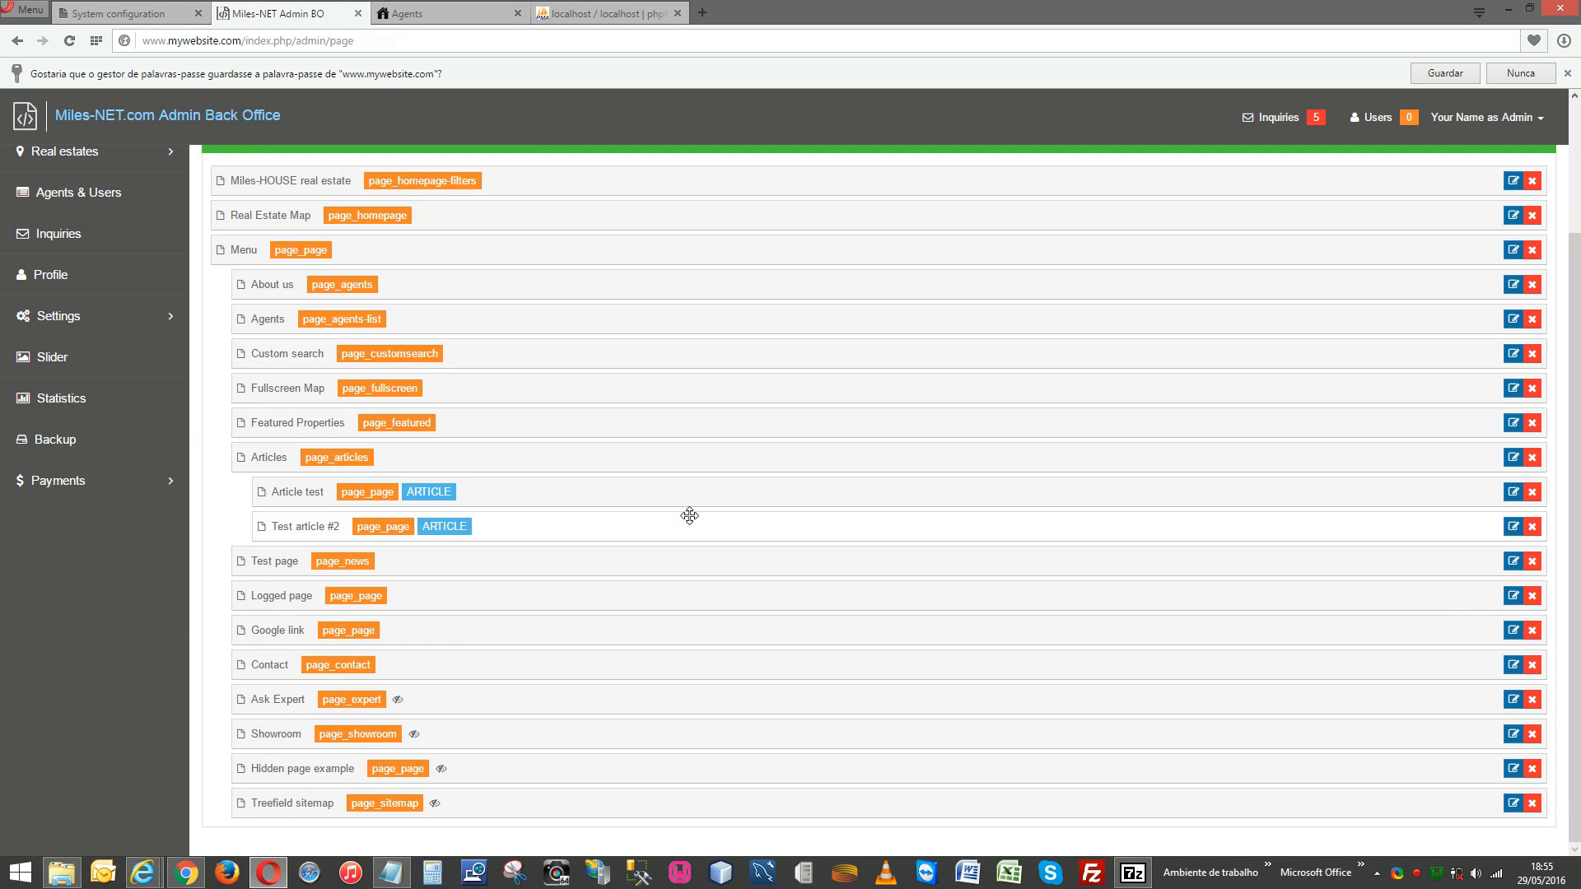
scroll(689, 515, up, 2)
View the Real estates Manage list, Agents & Users, and Settings, then return to the public Agents page.
click(173, 329)
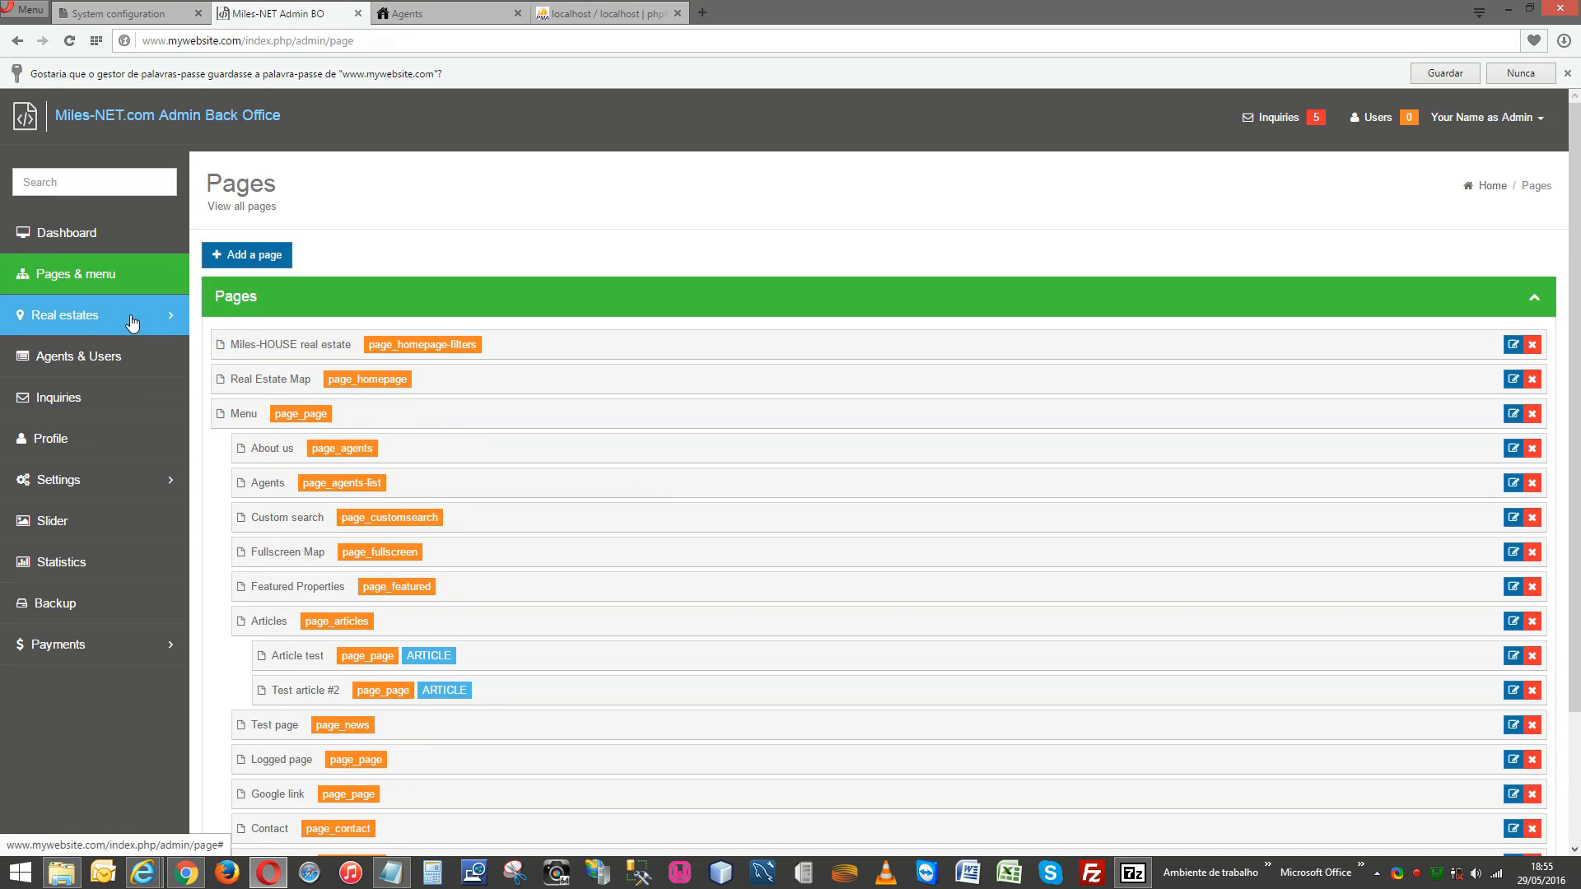
click(55, 363)
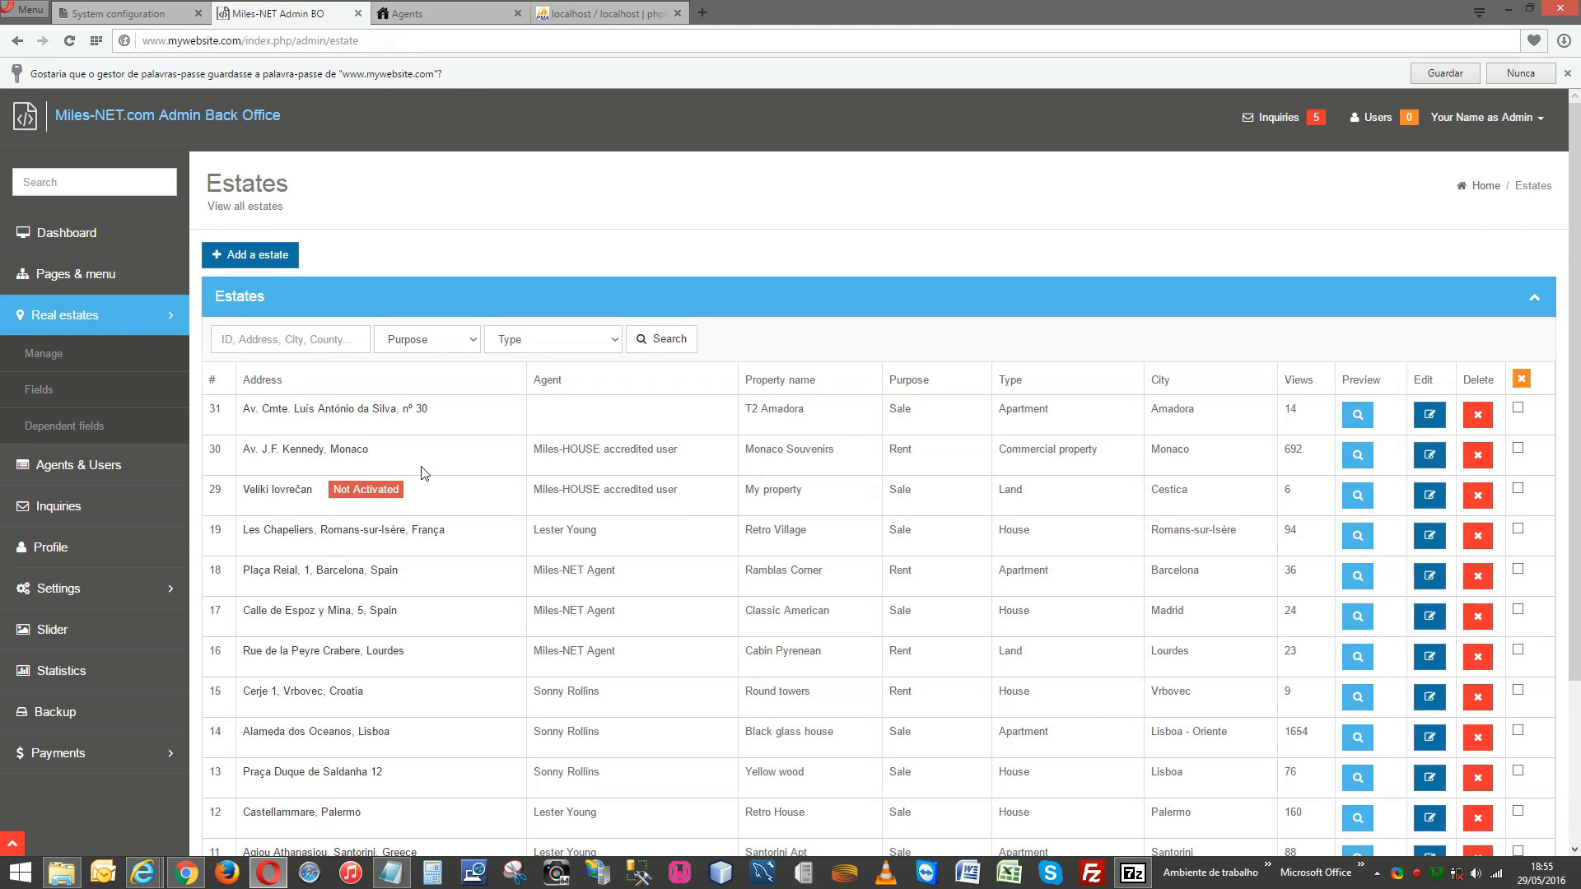
scroll(682, 523, down, 3)
scroll(681, 524, up, 3)
click(97, 468)
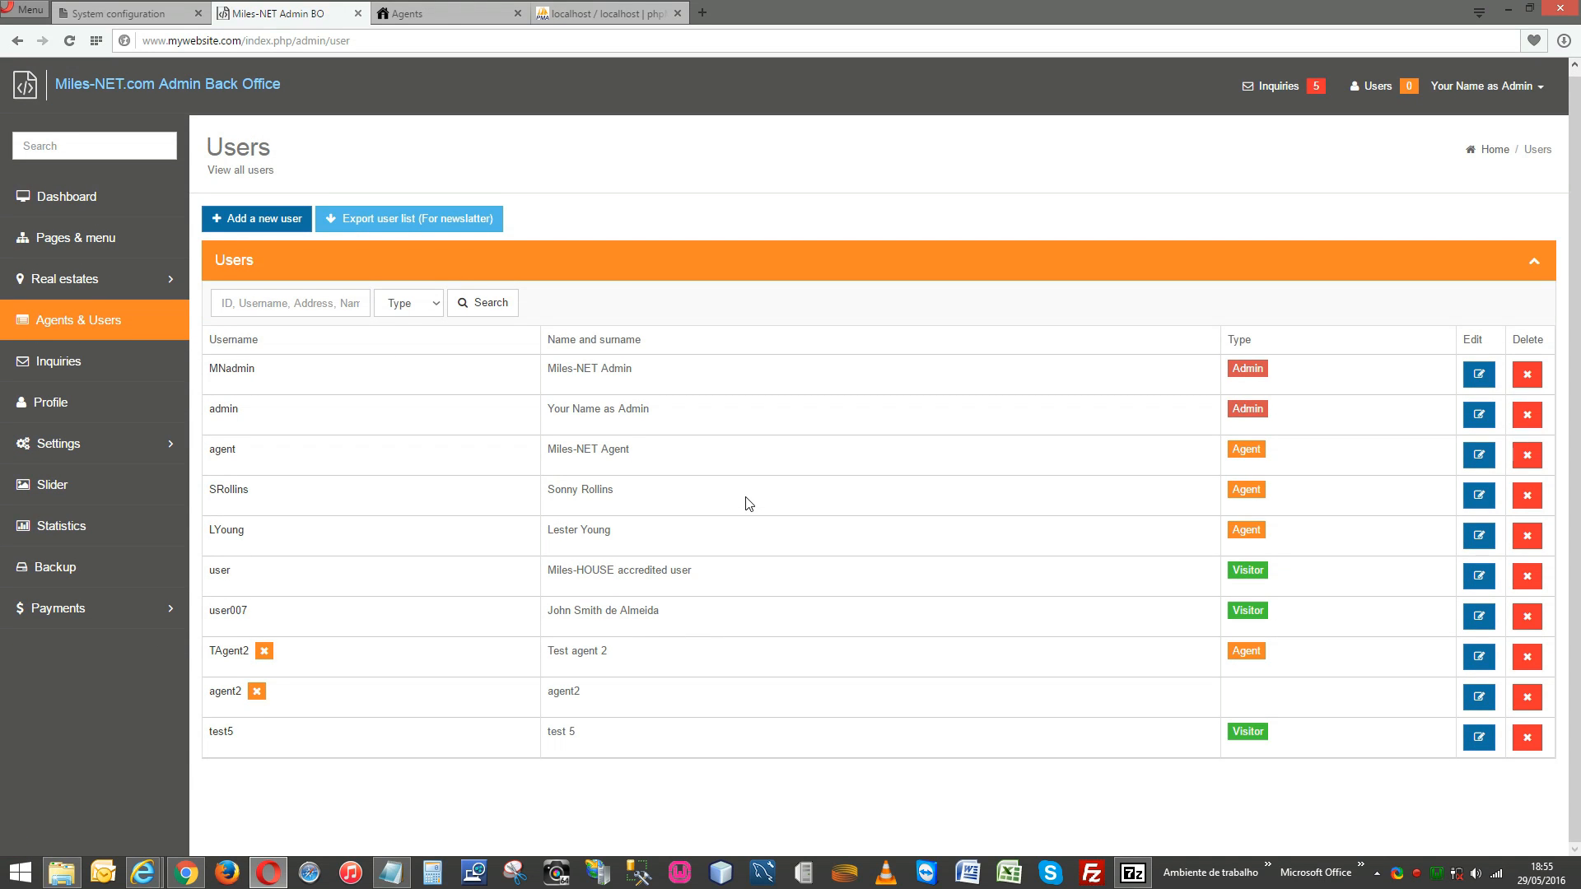
click(149, 452)
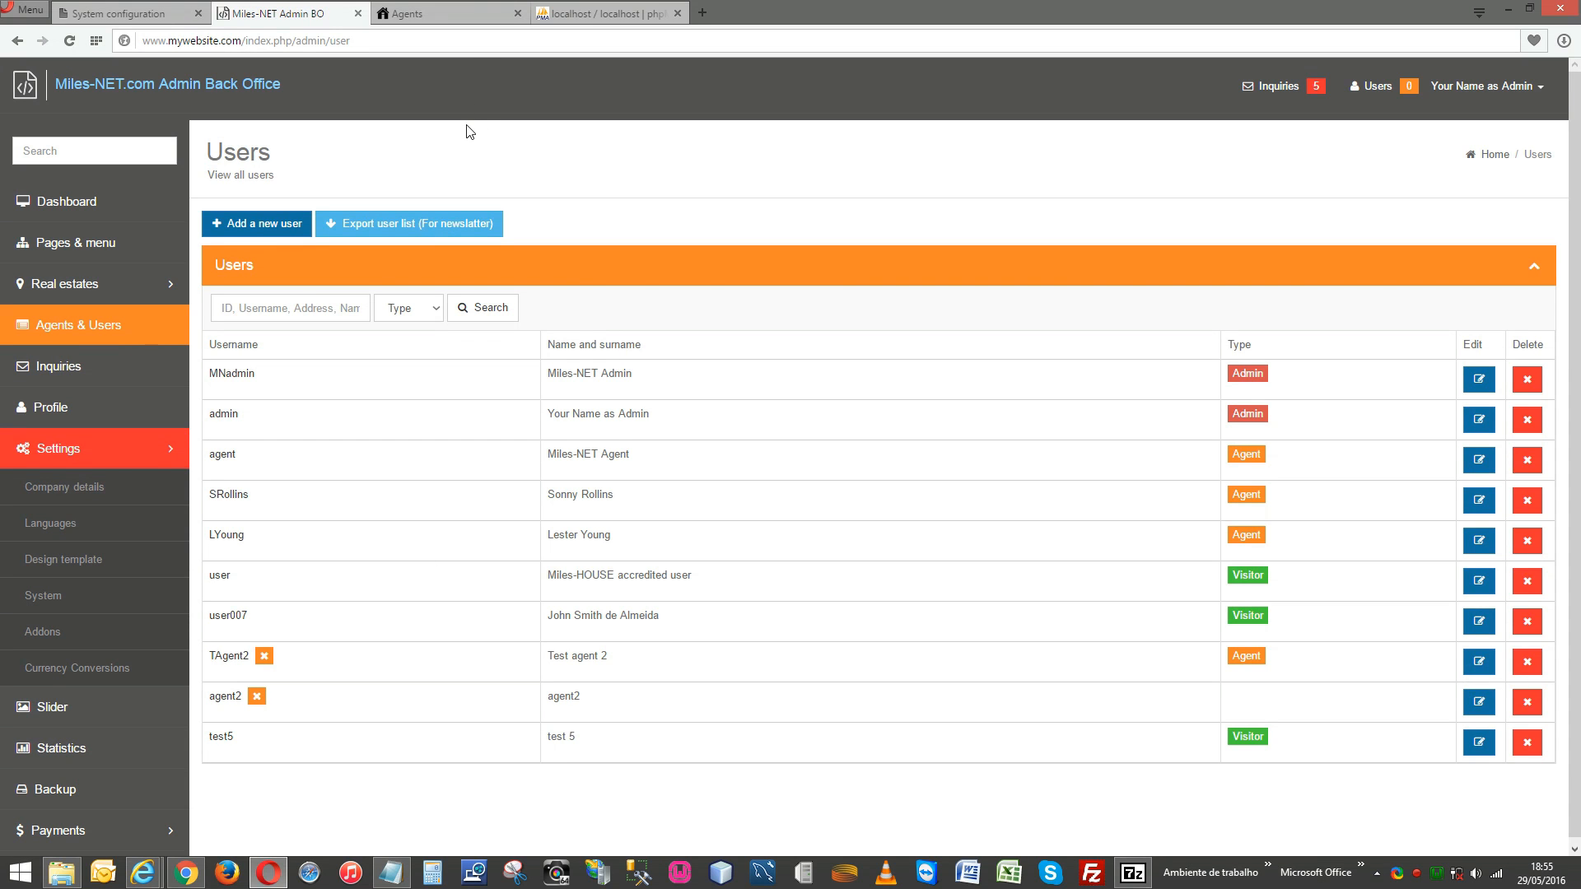
click(441, 17)
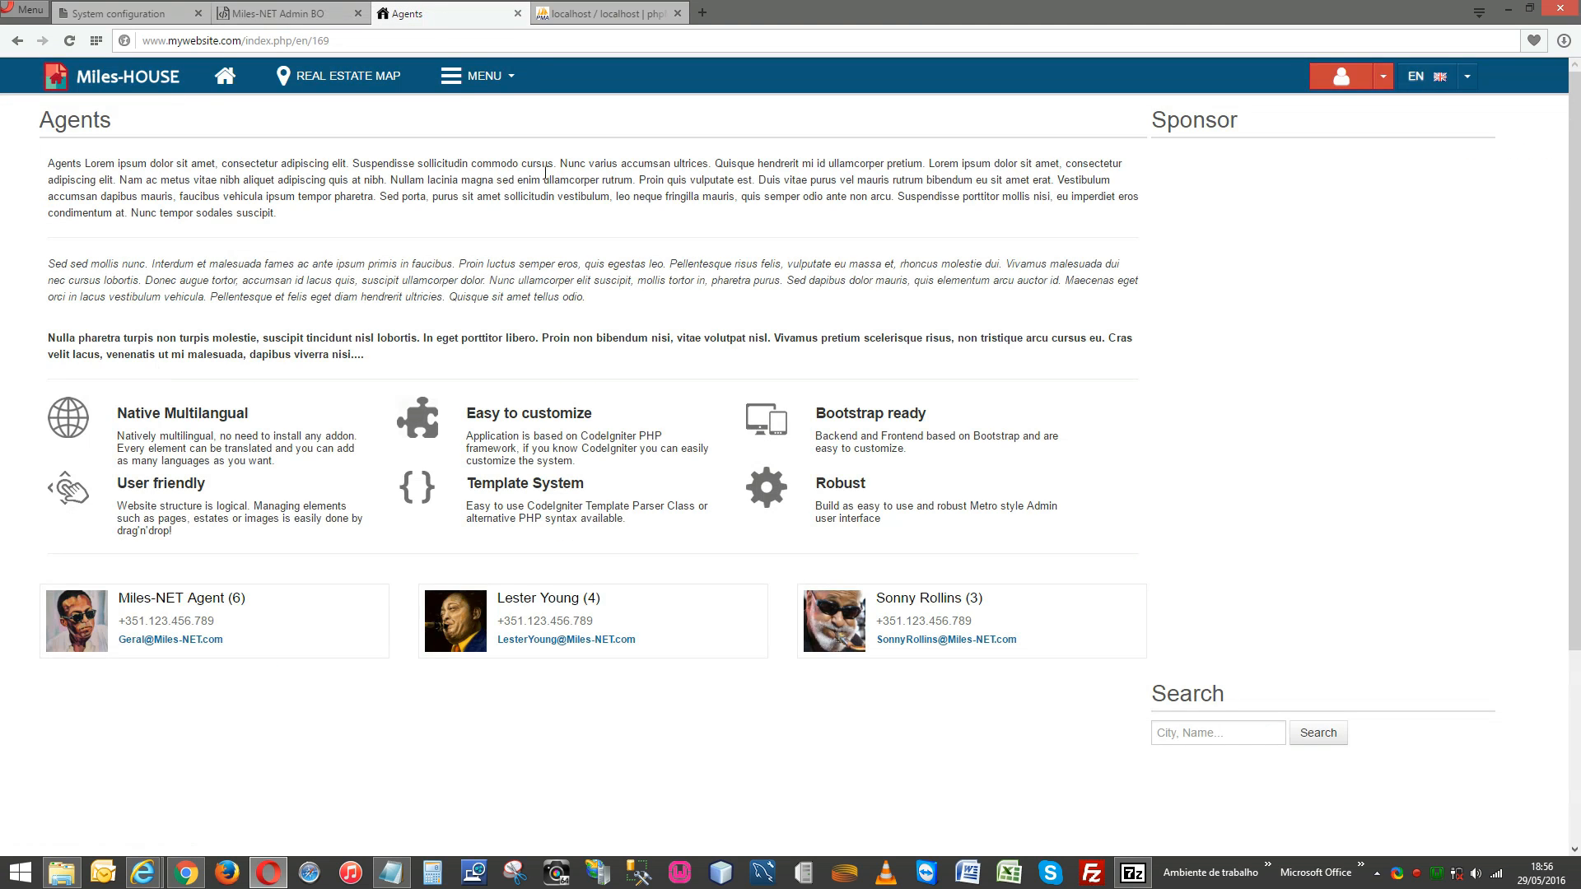
Close the System configuration tab and end on the back-office Users list.
scroll(591, 280, down, 3)
scroll(584, 271, up, 3)
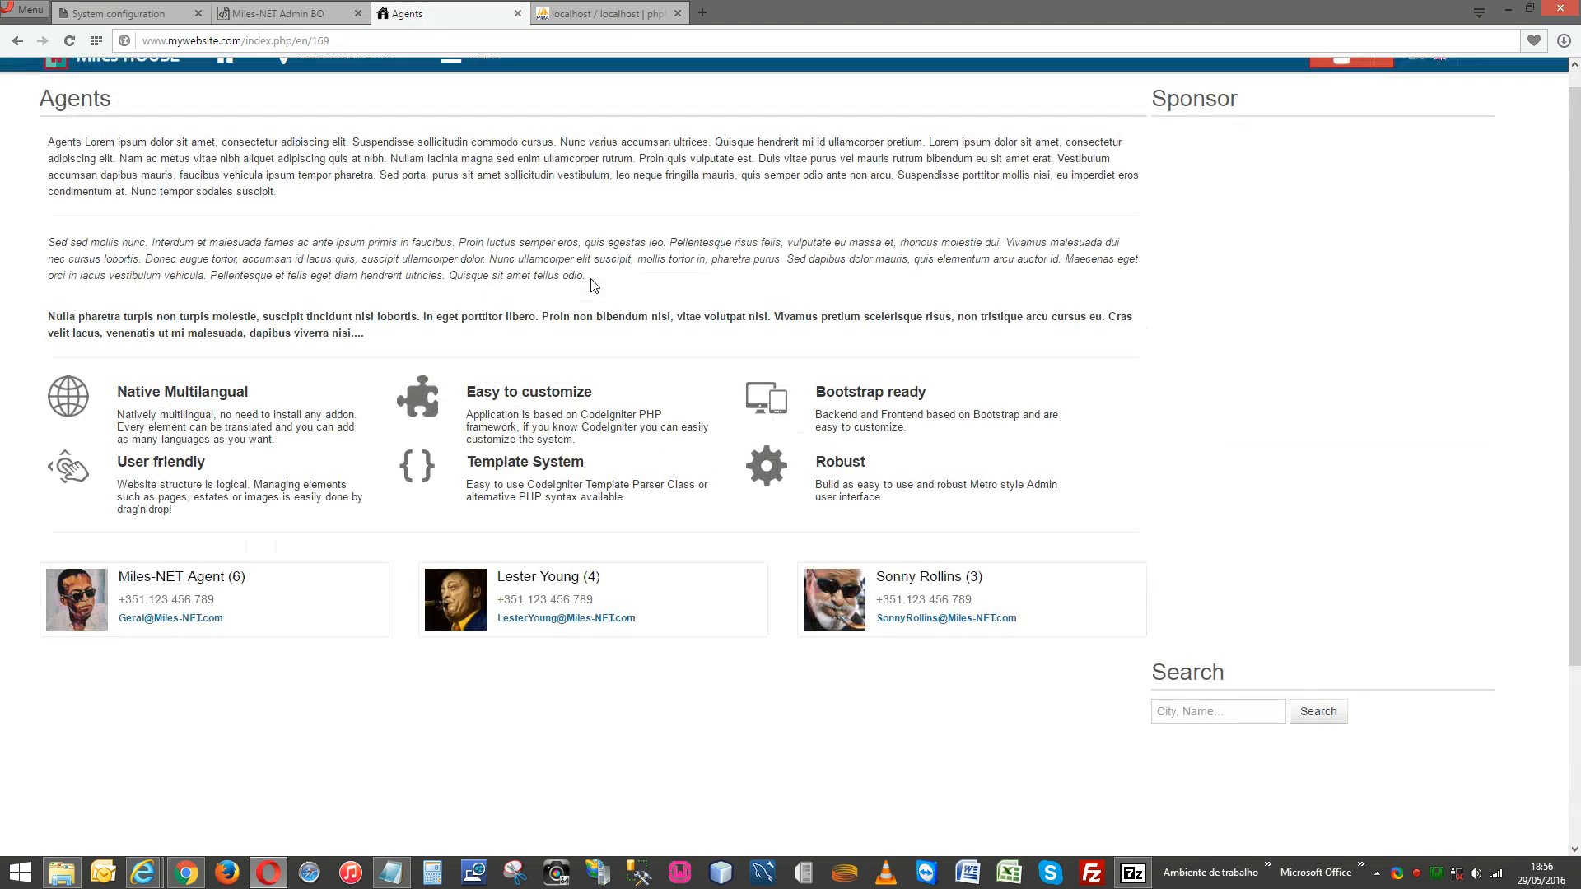
click(314, 13)
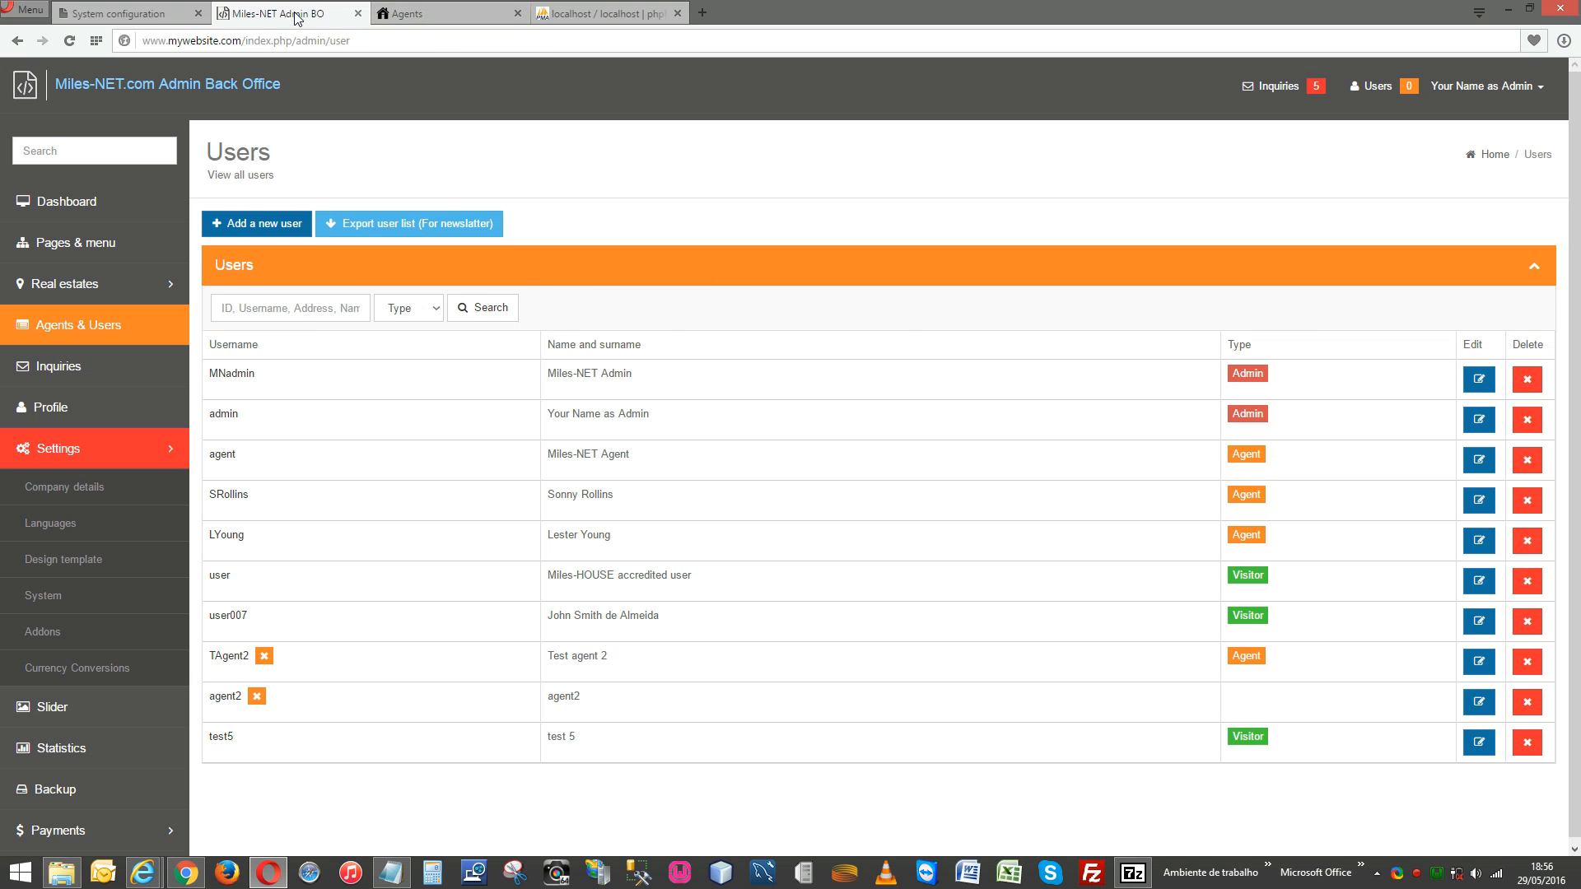
click(421, 12)
click(287, 15)
click(168, 14)
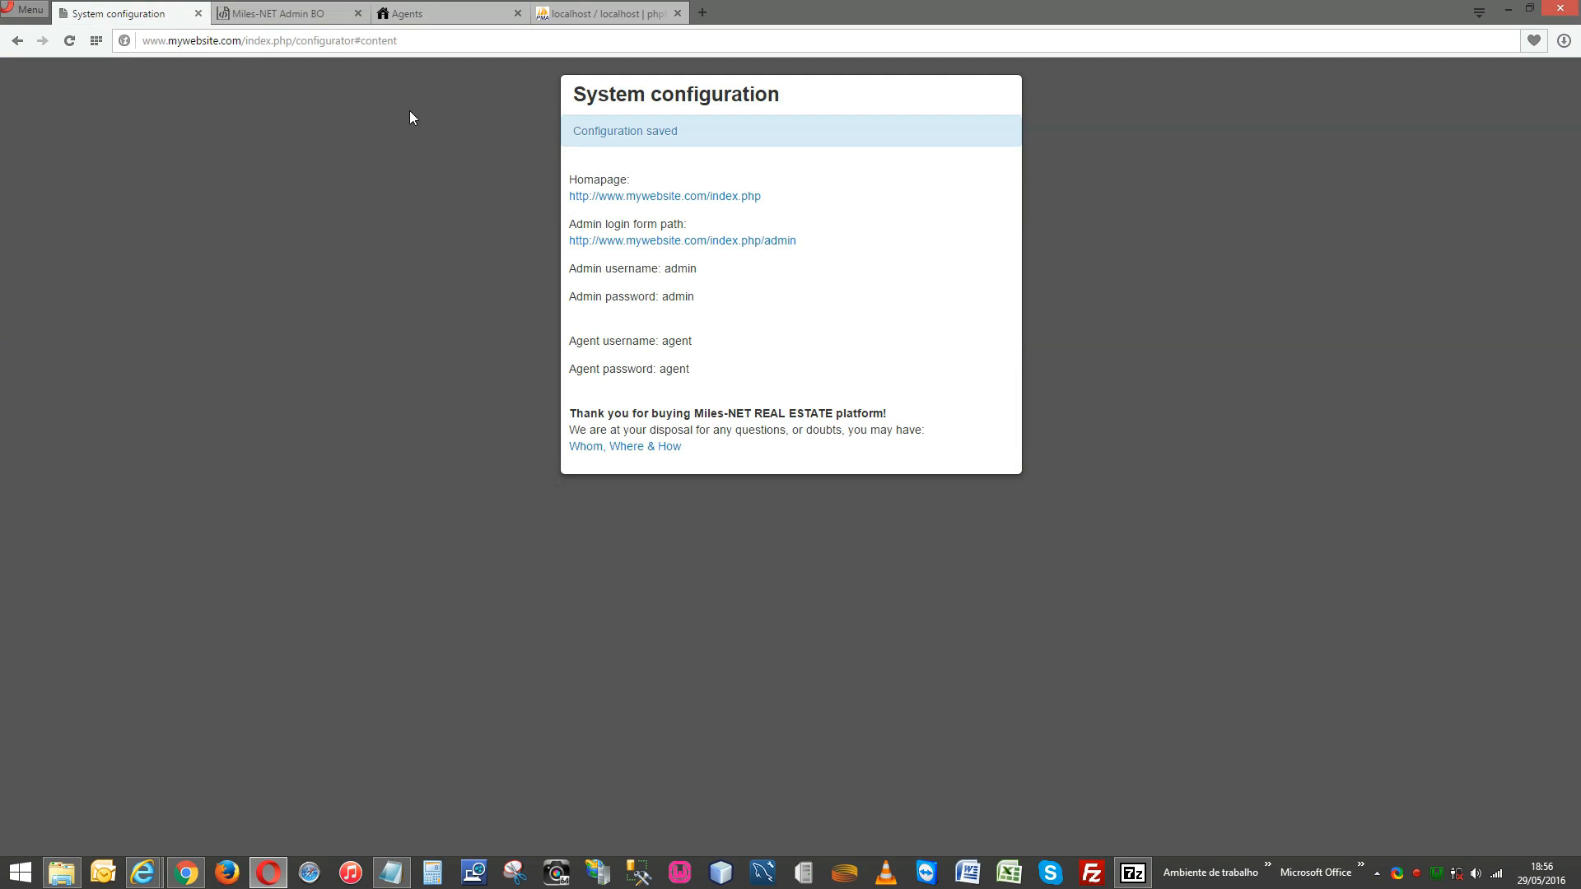
click(198, 13)
click(269, 13)
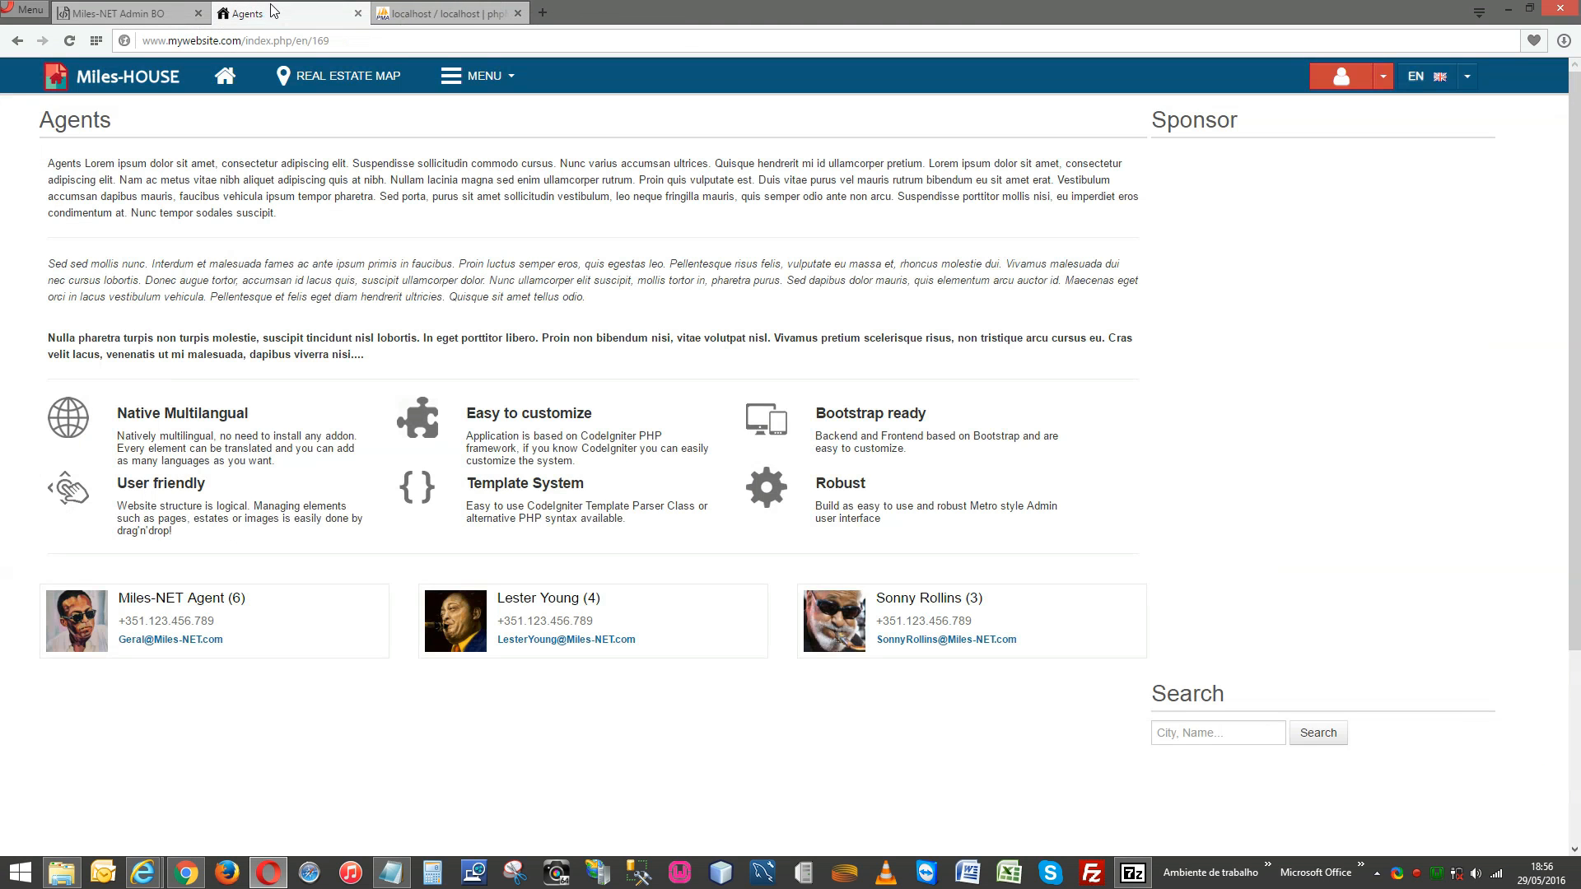
click(151, 14)
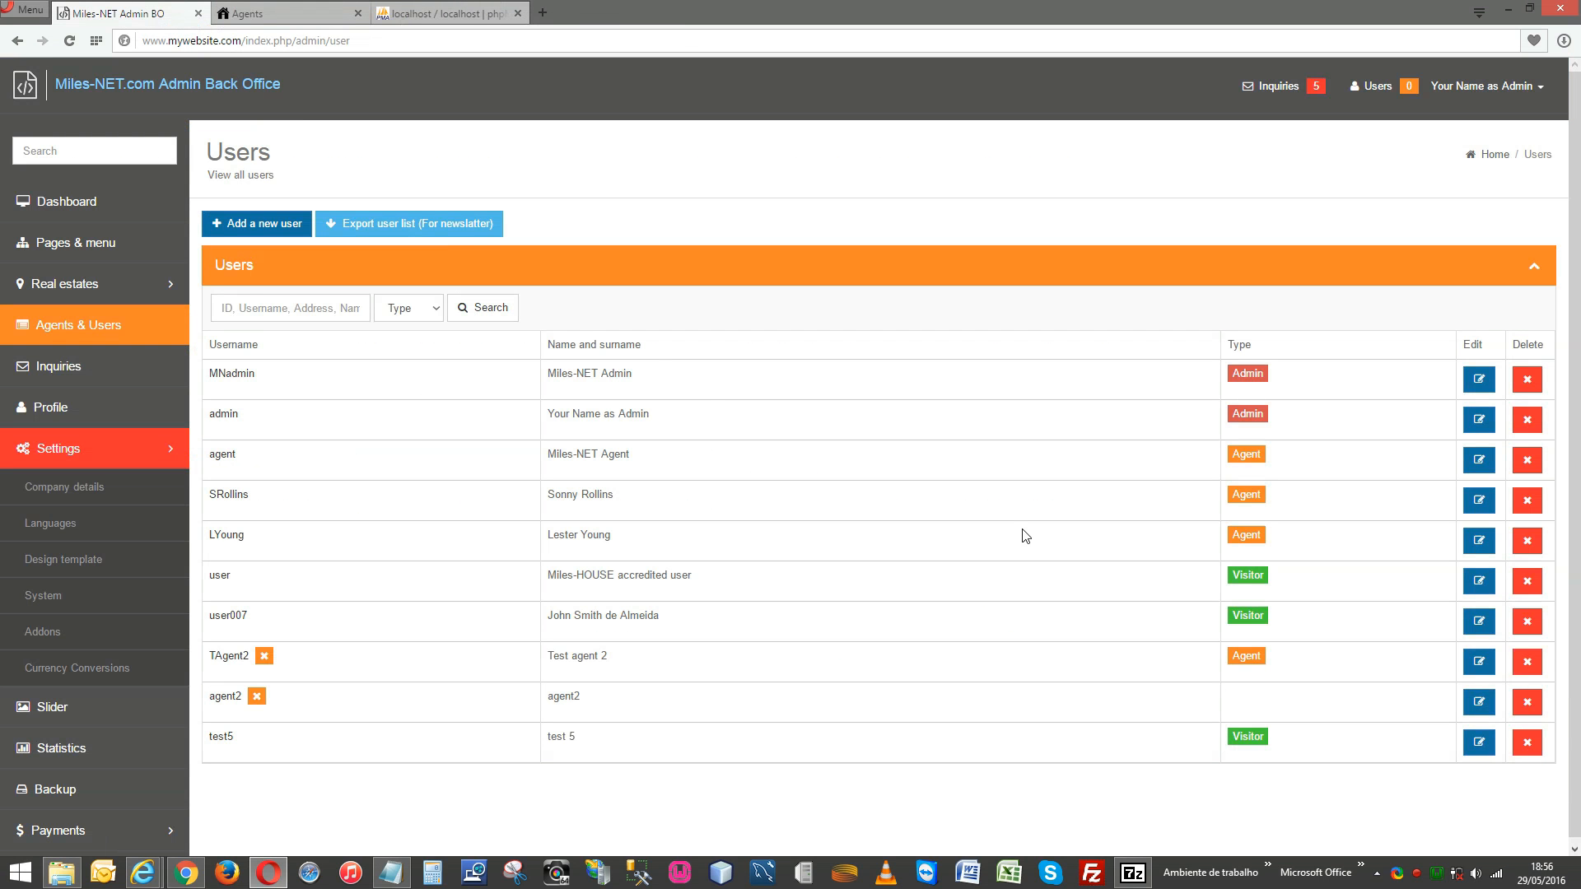